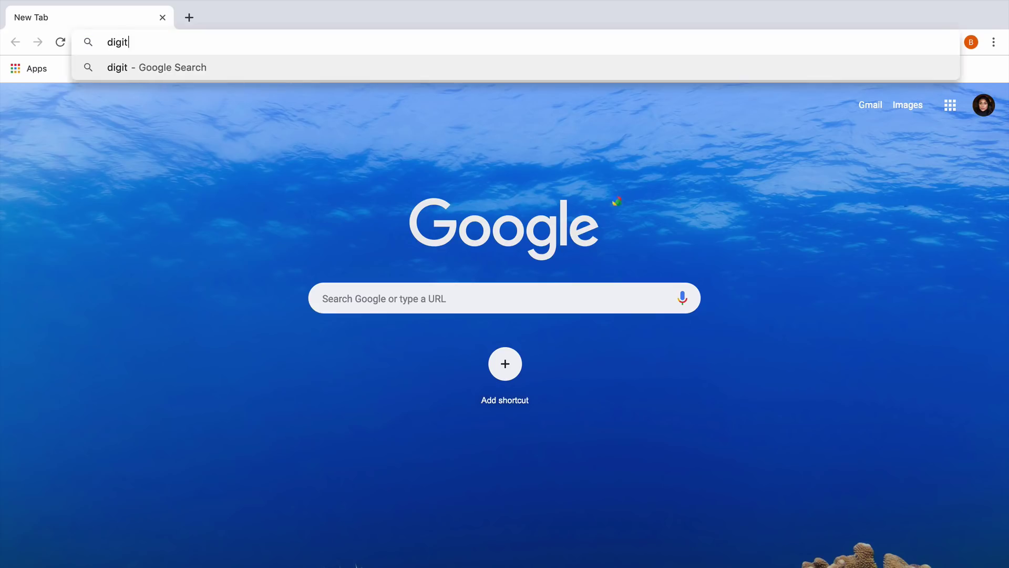
Go to digitalgoods.dev/demo to load the PayPal Checkout demo page.
type("v/demo")
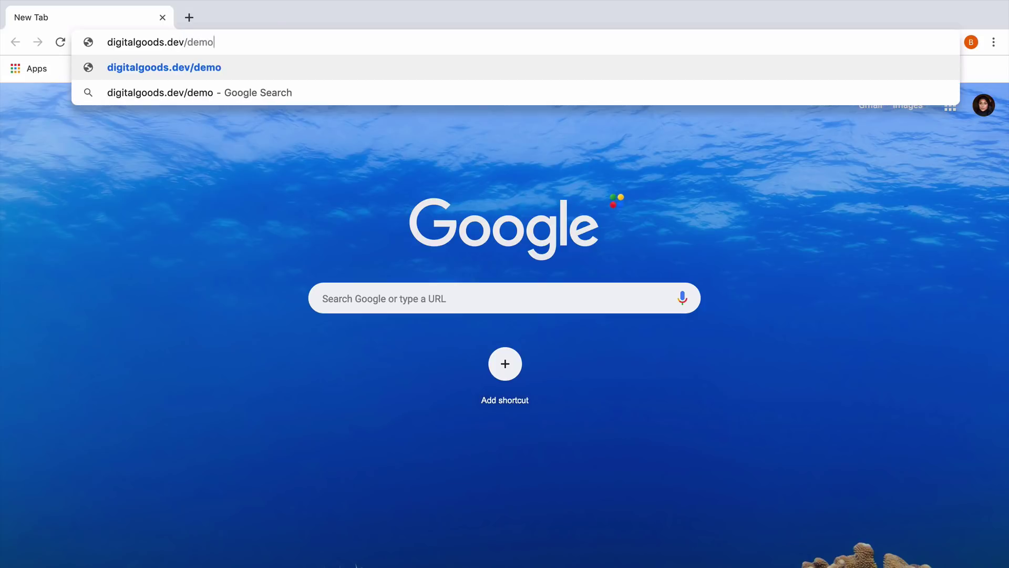
key("Return")
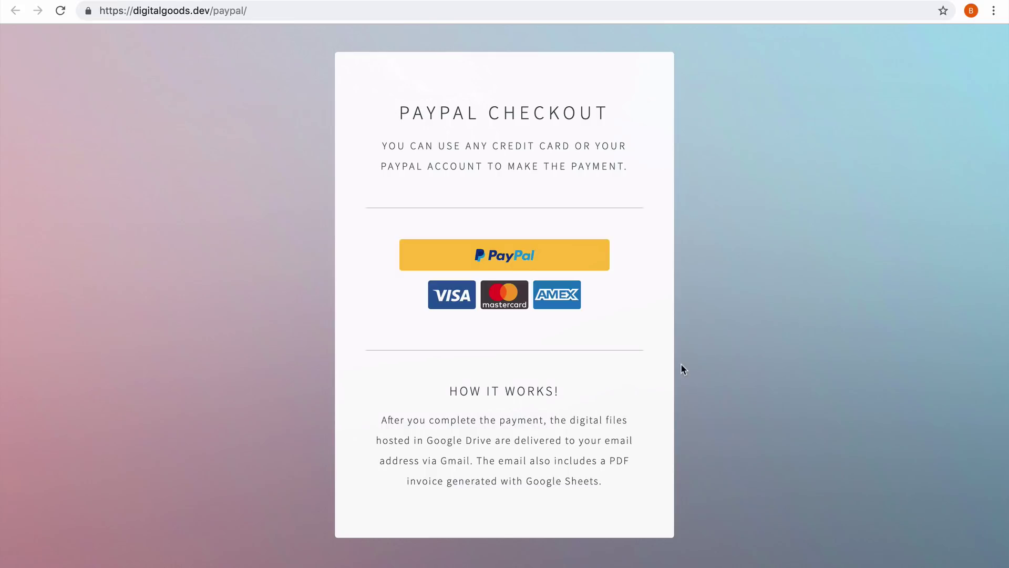
Choose card payment, check the cart summary, and enter the card number.
left_click(457, 299)
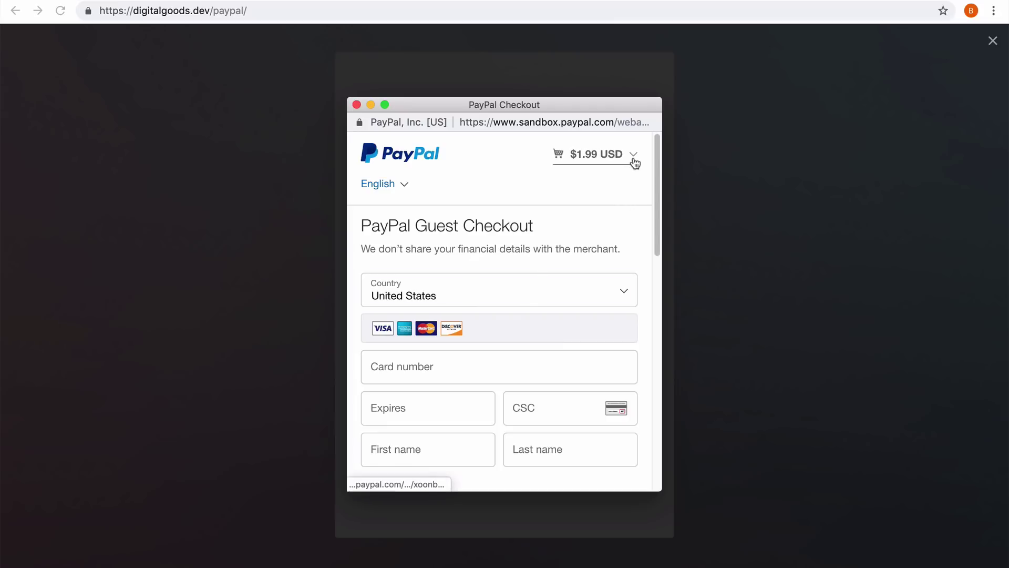
left_click(635, 164)
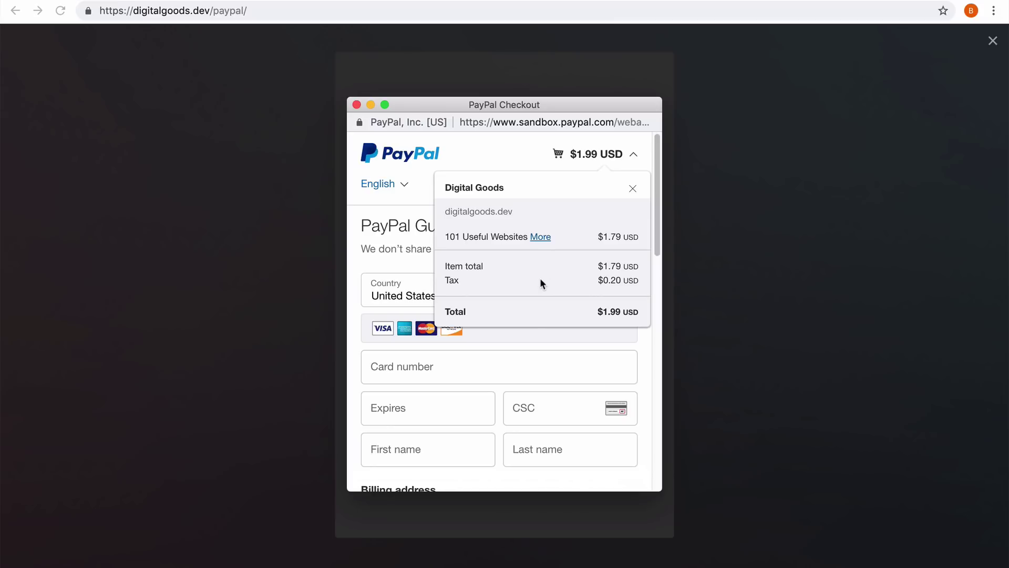
left_click(633, 189)
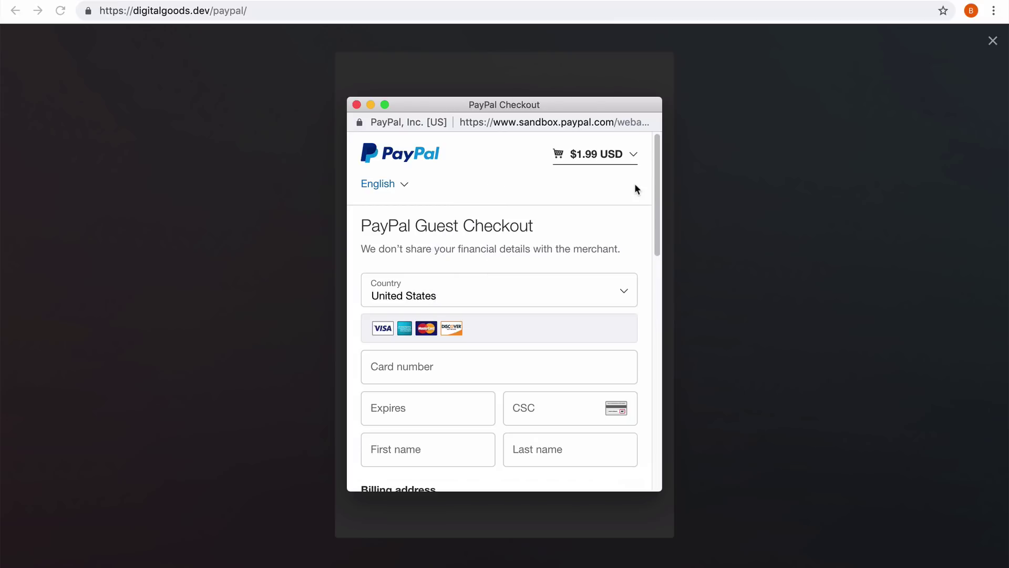
left_click(464, 374)
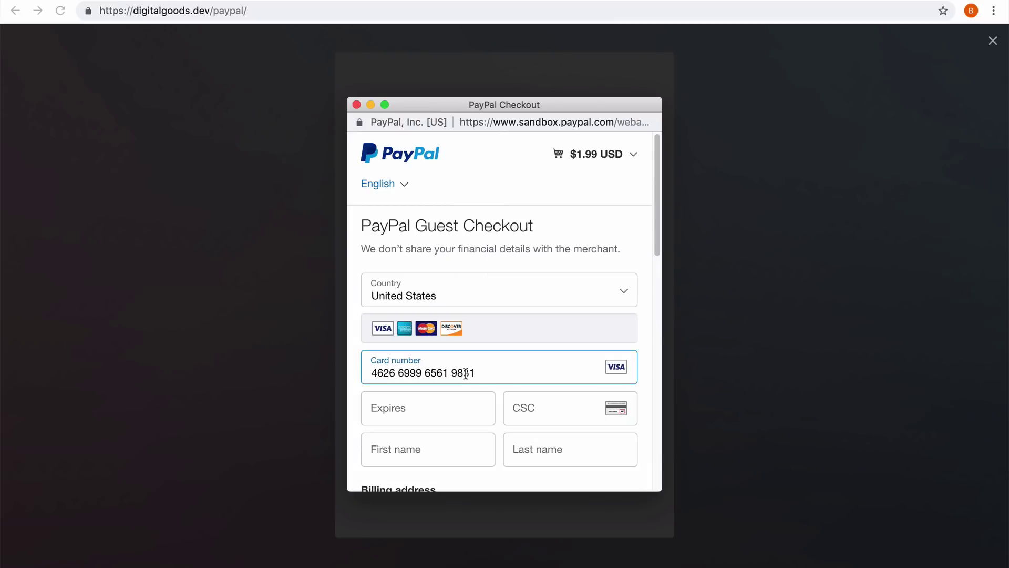
scroll(526, 326, "down", 3)
Fill in the cardholder's first name, last name and street address.
left_click(460, 289)
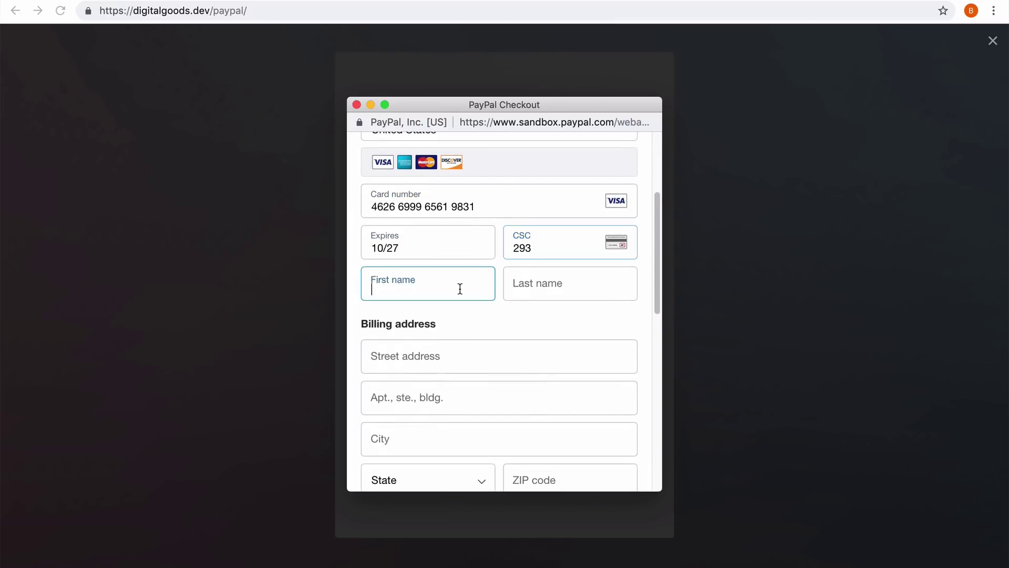
key("Tab")
key("Tab")
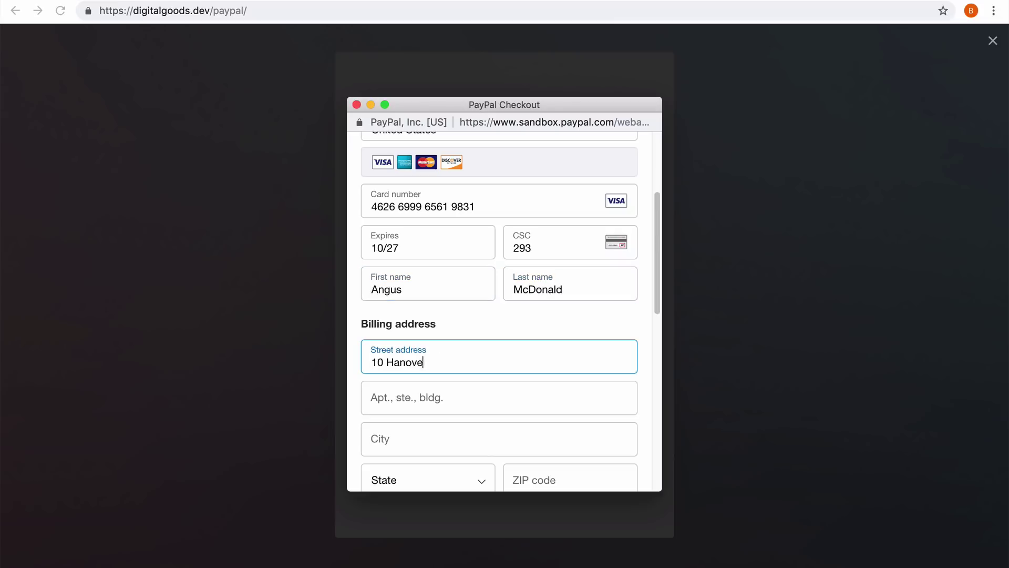
Complete the billing city, state and ZIP code, plus the contact phone number.
scroll(417, 436, "down", 2)
left_click(476, 313)
type("New York")
left_click(468, 354)
scroll(468, 354, "down", 5)
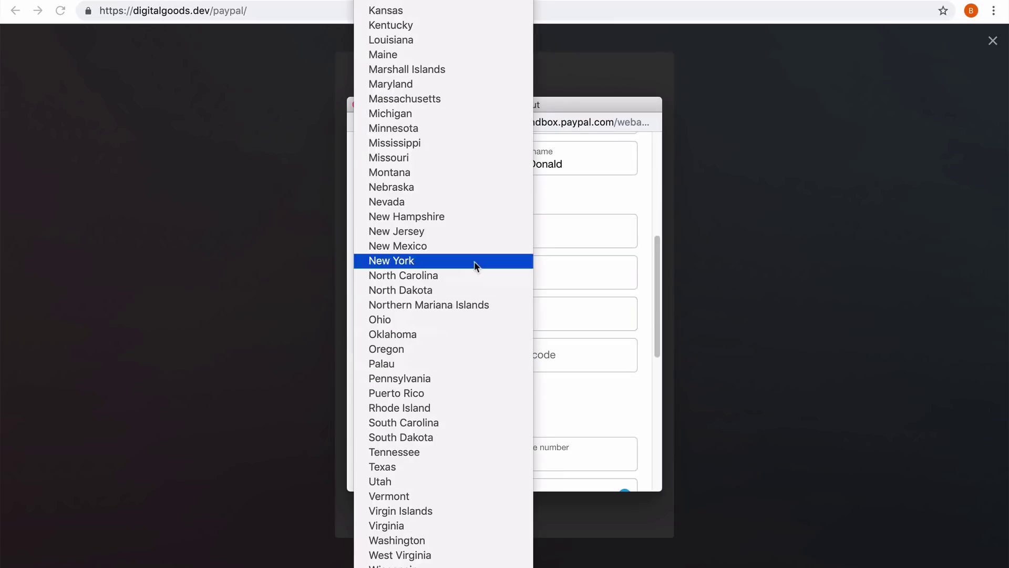
left_click(473, 261)
key("Tab")
type("10005")
scroll(555, 407, "down", 2)
left_click(559, 342)
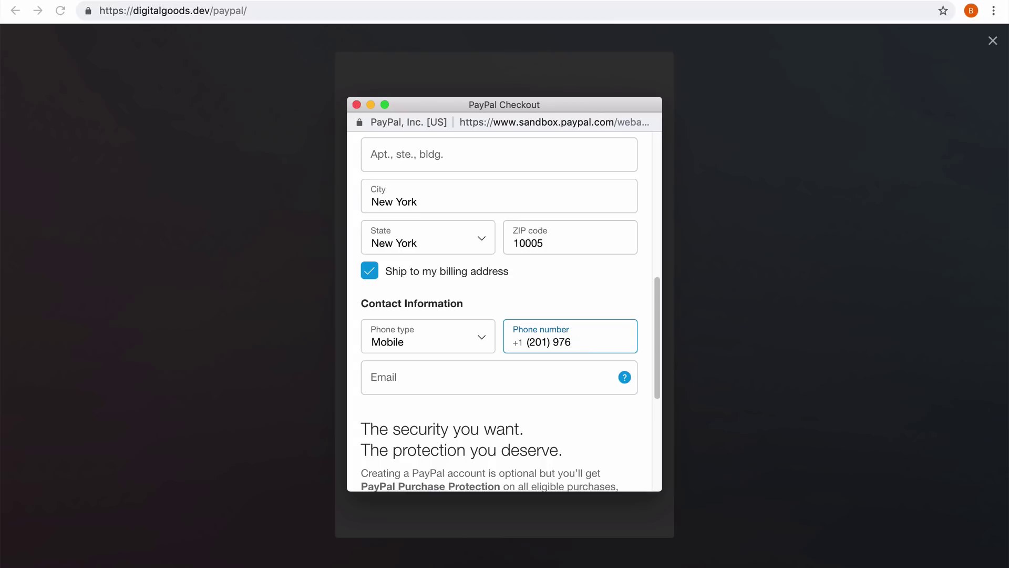
Enter the buyer's e-mail, decline a PayPal account, and pay the $1.99 order.
left_click(535, 377)
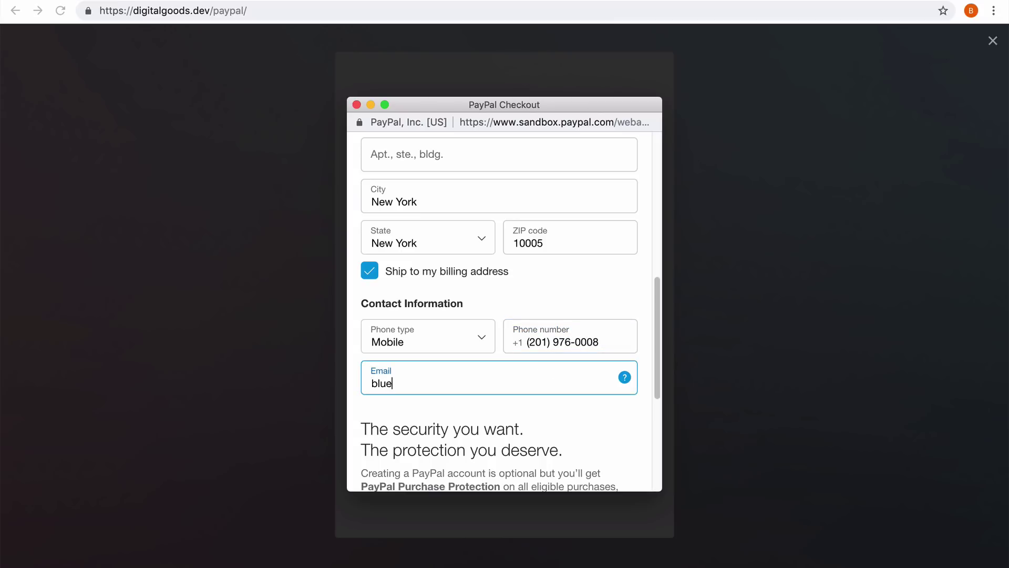
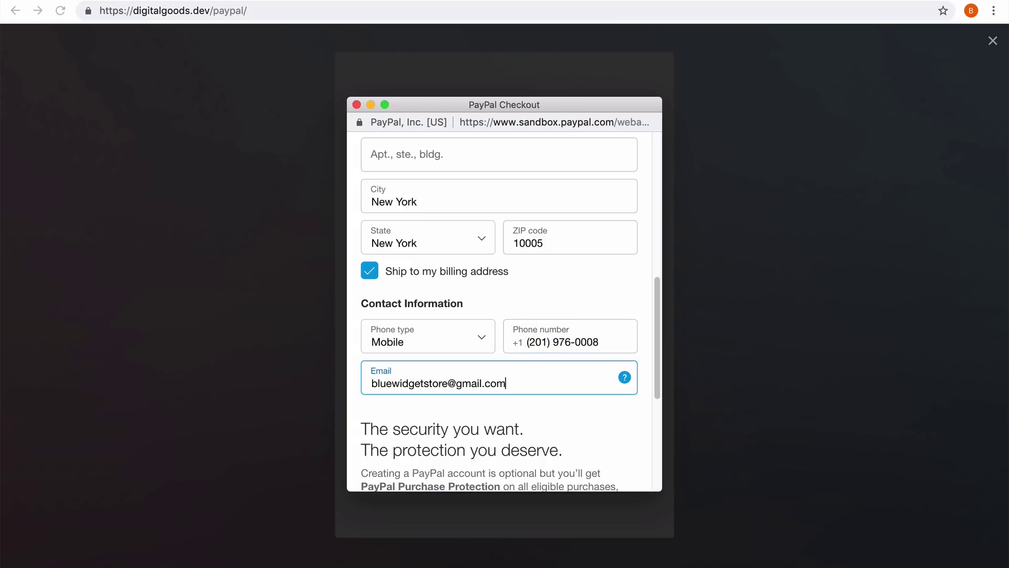
scroll(563, 418, "down", 5)
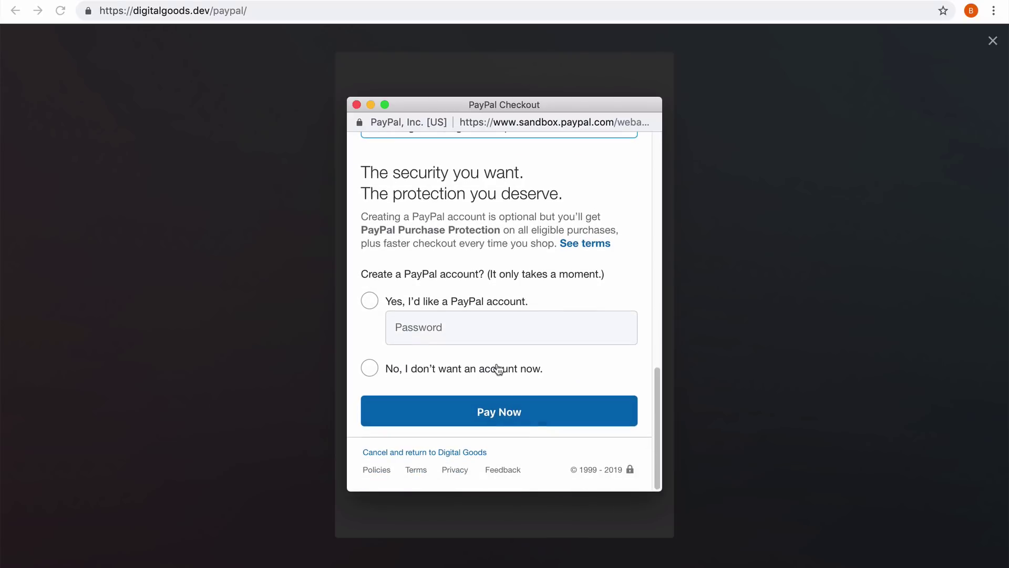
left_click(498, 368)
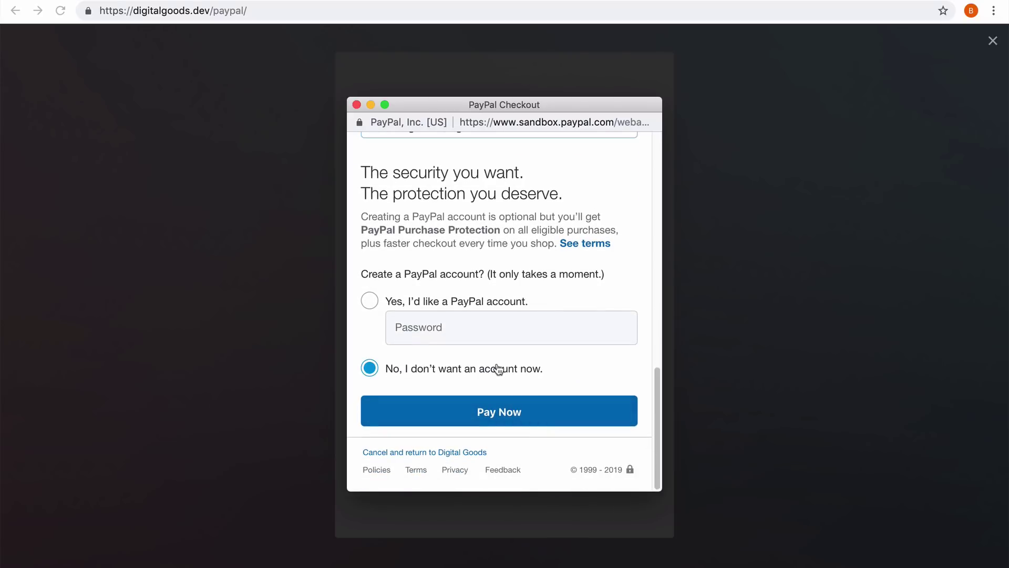
left_click(500, 417)
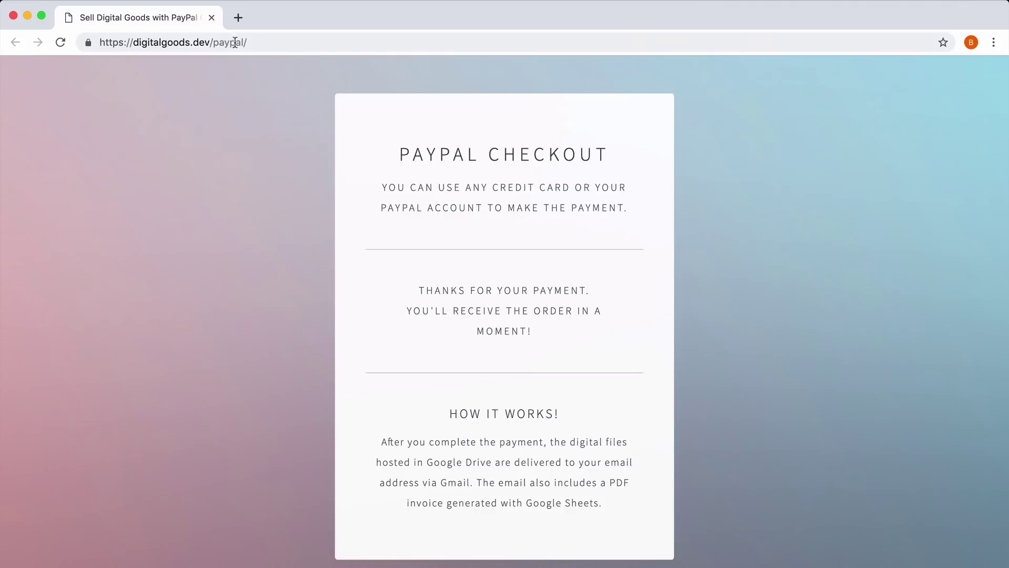
Open gmail.com in a new tab and open the order confirmation email.
left_click(241, 18)
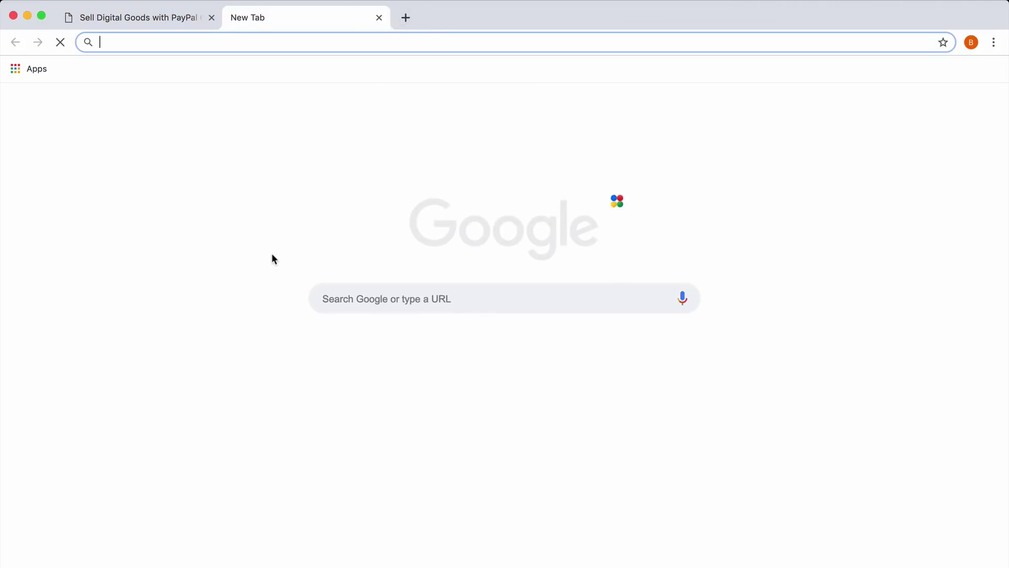
type("gmail.com")
key("Return")
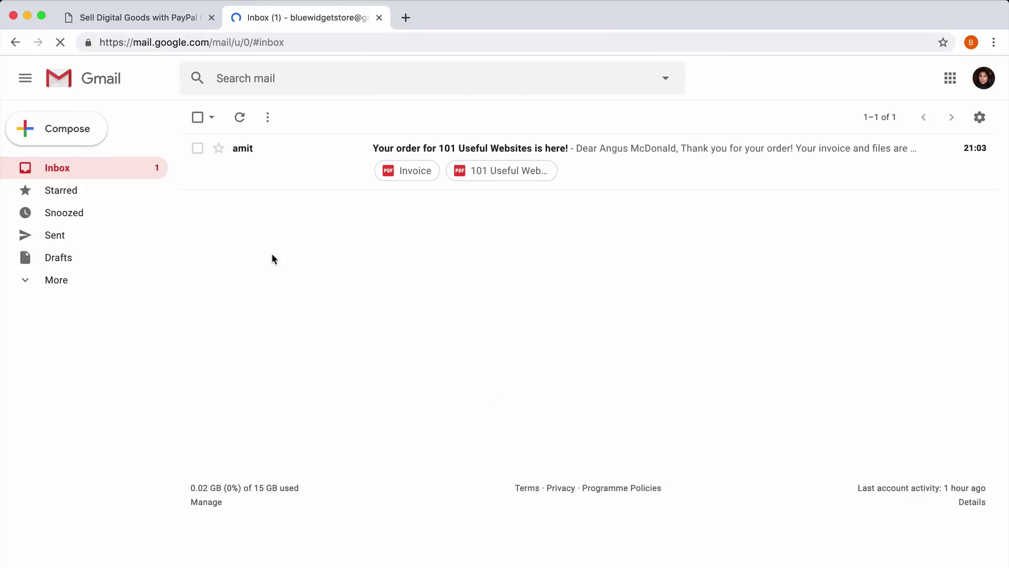
left_click(662, 168)
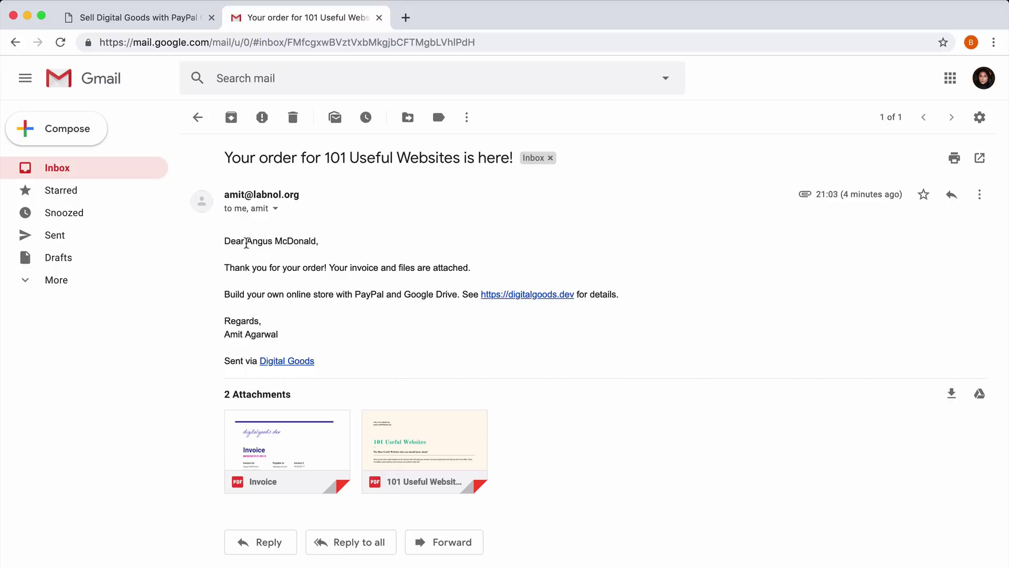
Preview the 101 Useful Websites PDF, then the attached invoice PDF.
left_click_drag(247, 242, 318, 241)
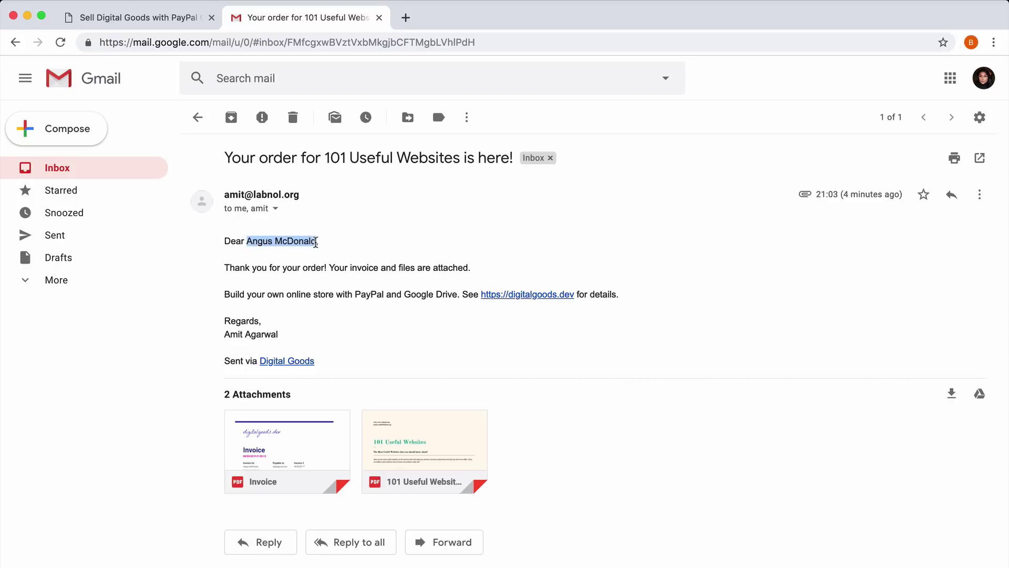
left_click(355, 242)
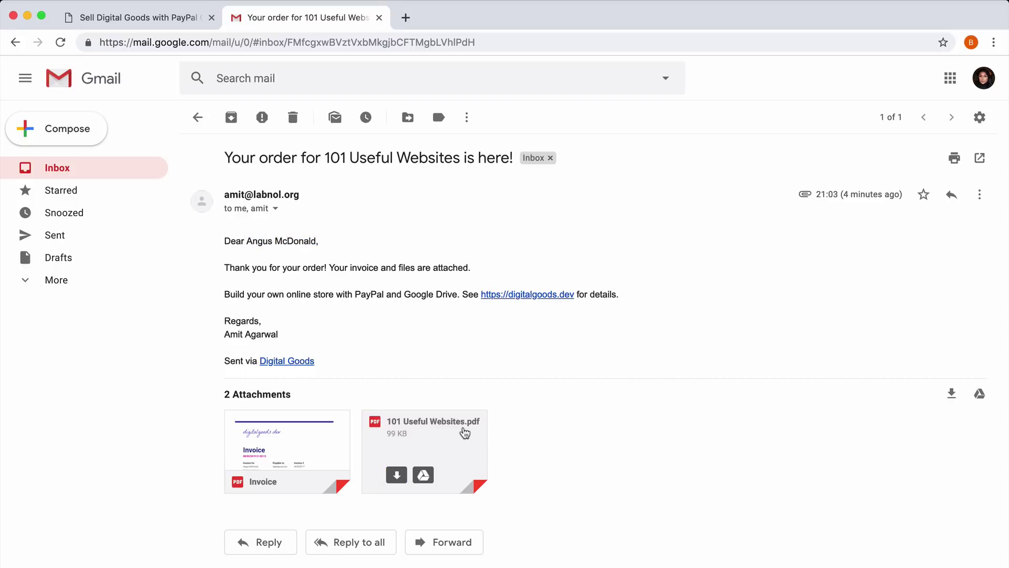
left_click(462, 430)
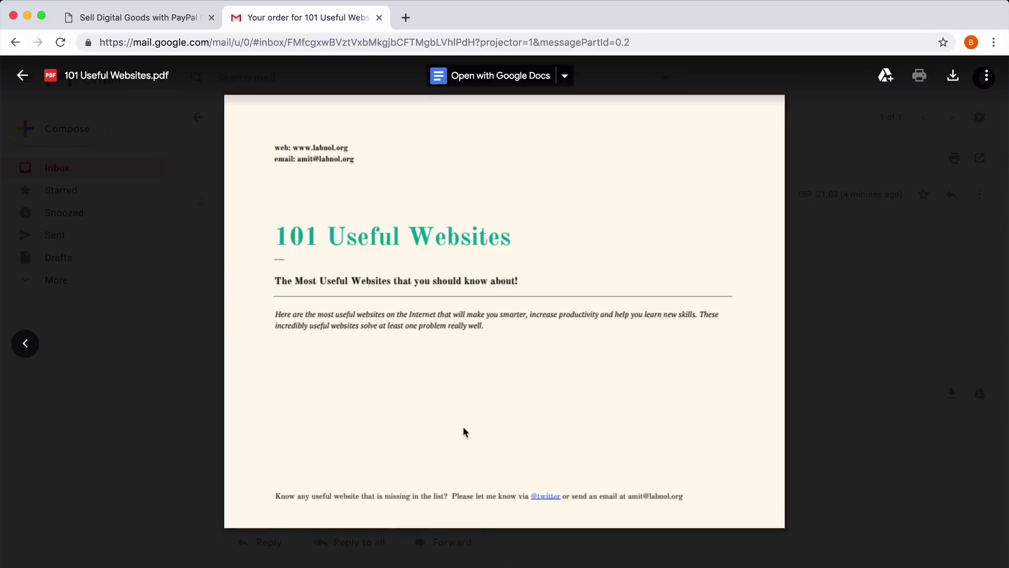
key("Escape")
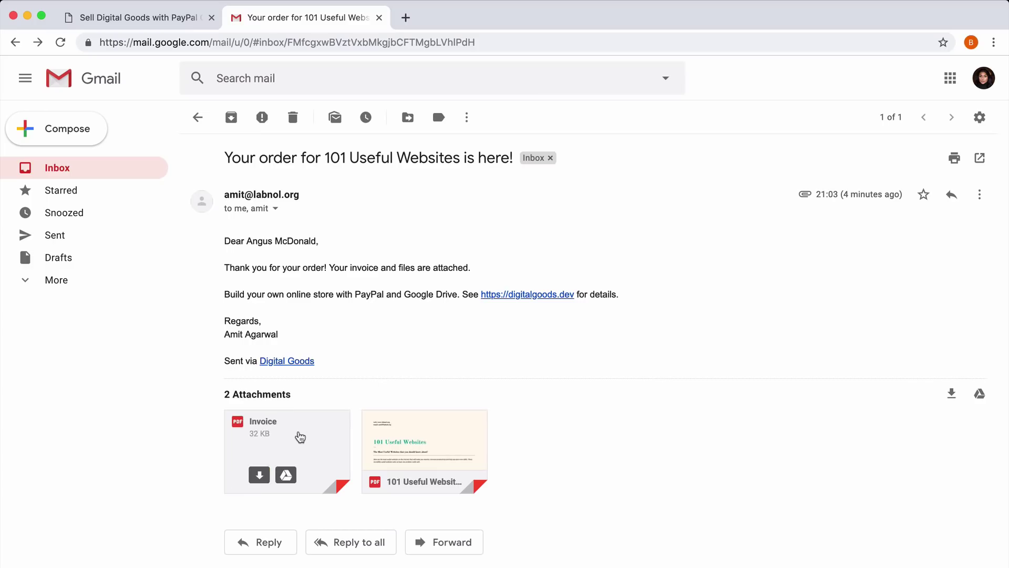
left_click(298, 436)
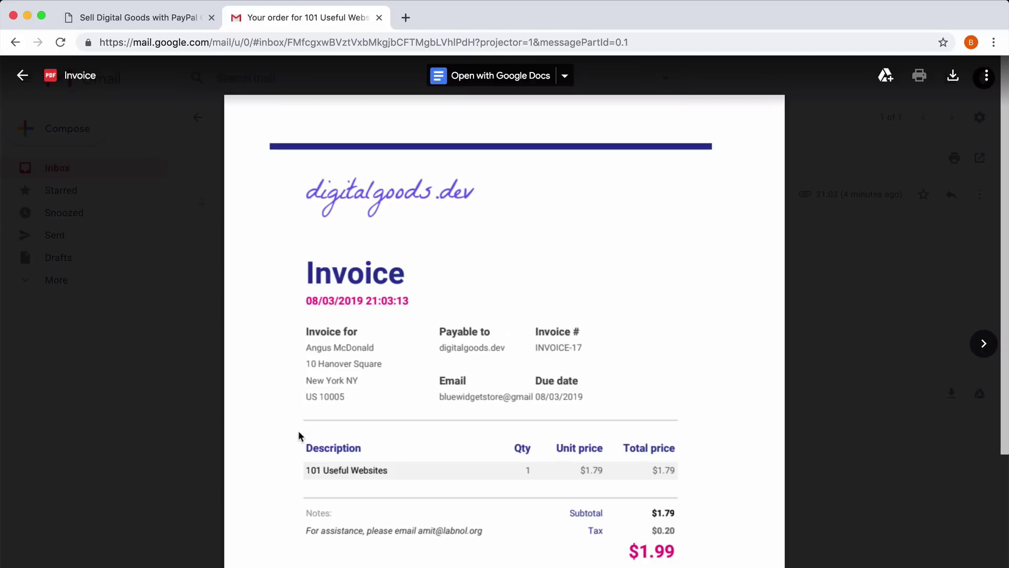
scroll(746, 342, "down", 2)
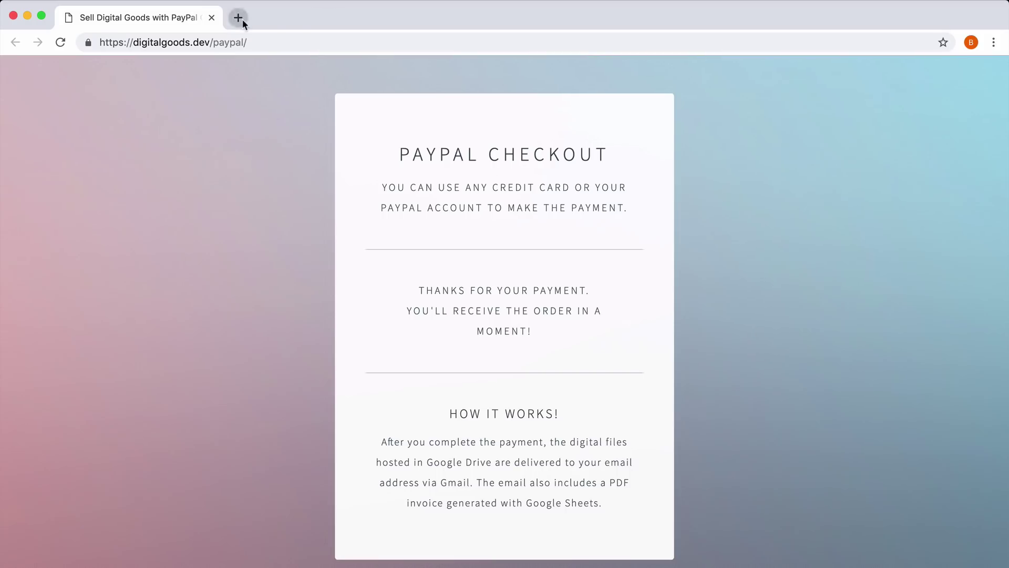
Load developer.paypal.com in a new tab and go to the dashboard login.
left_click(241, 18)
type("dev")
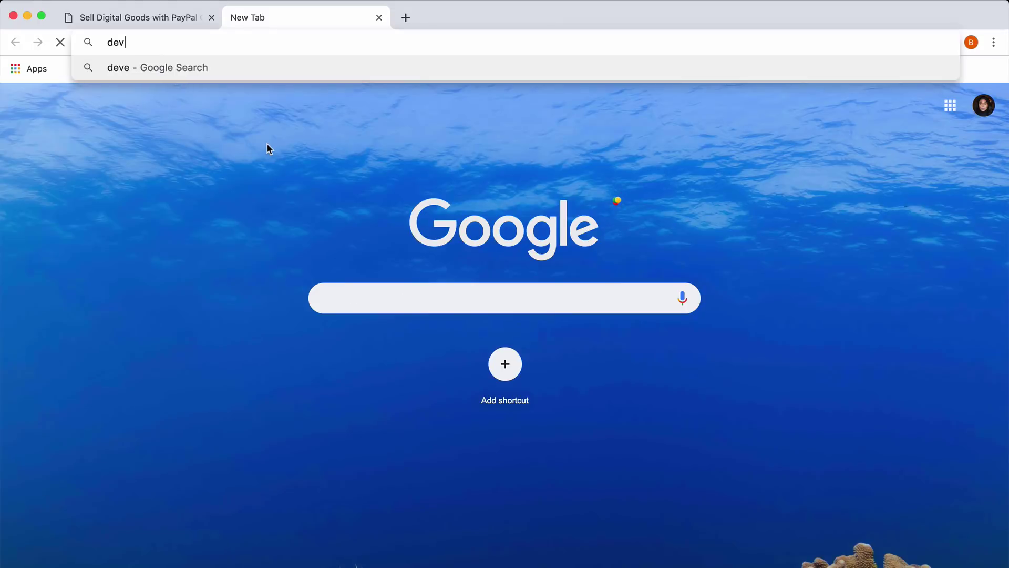
type("eloper.payp")
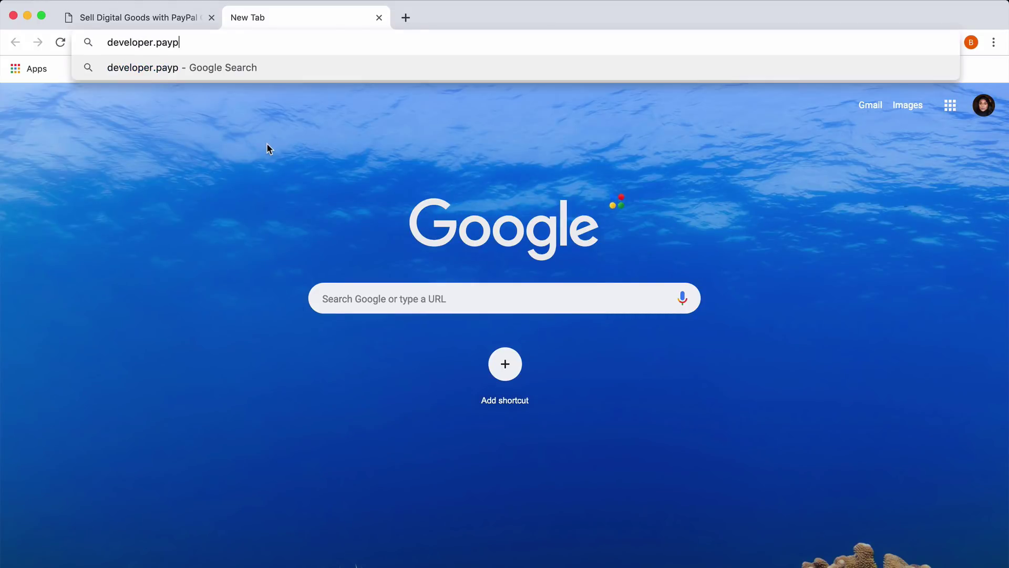
type("al.com")
key("Return")
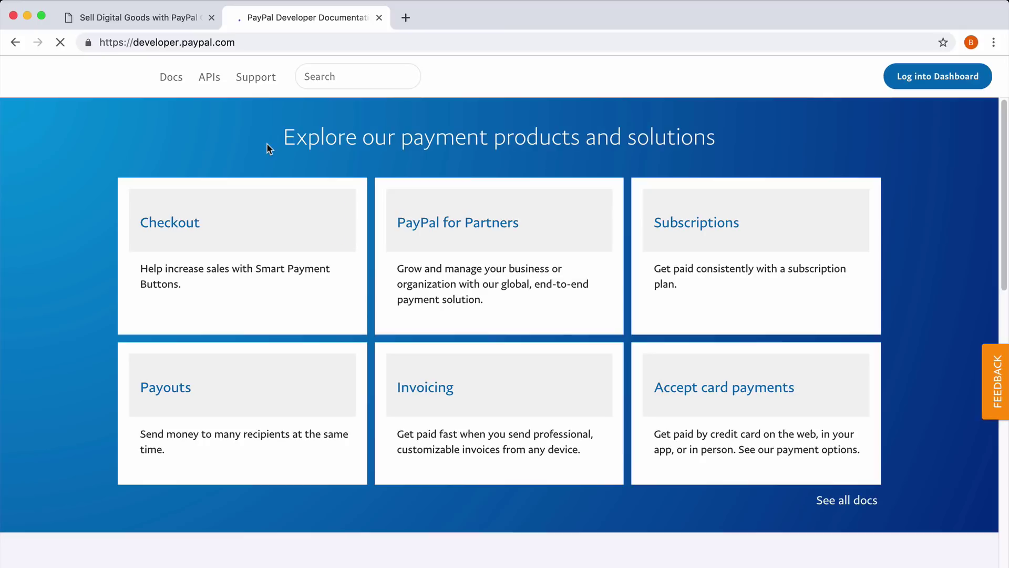
left_click(939, 78)
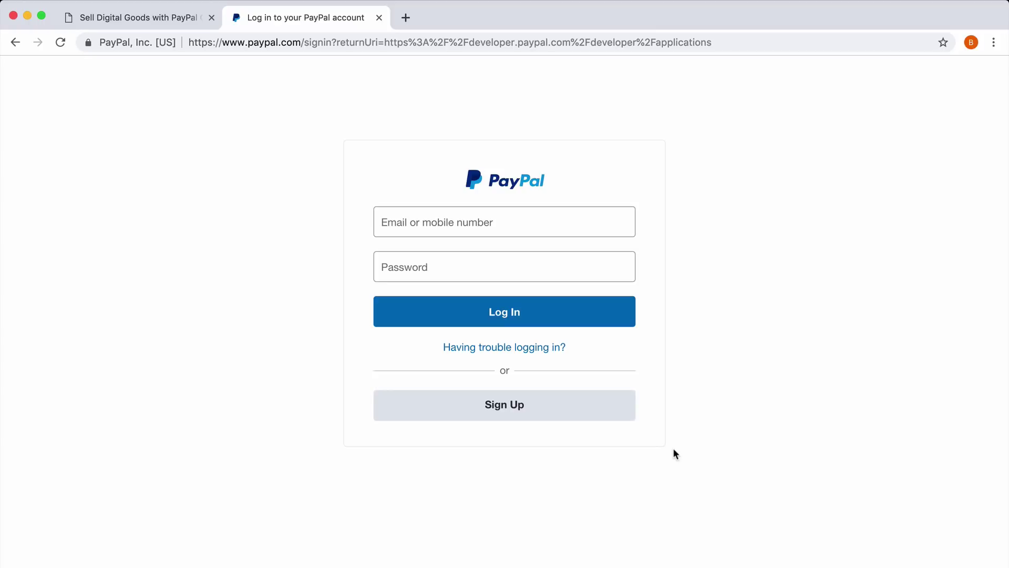
Pick the business account option and log in with the store's e-mail and password.
left_click(556, 408)
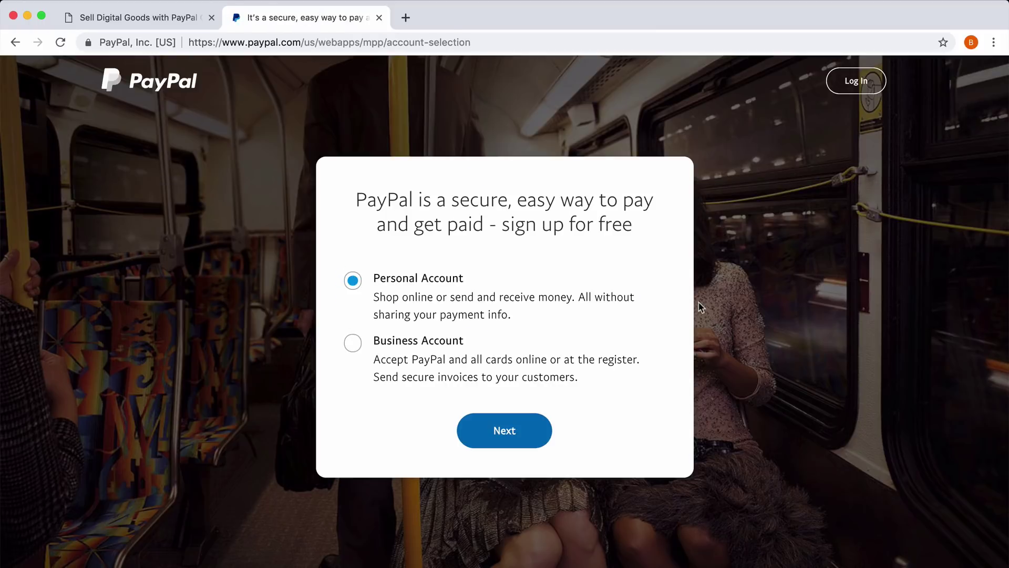
left_click(352, 349)
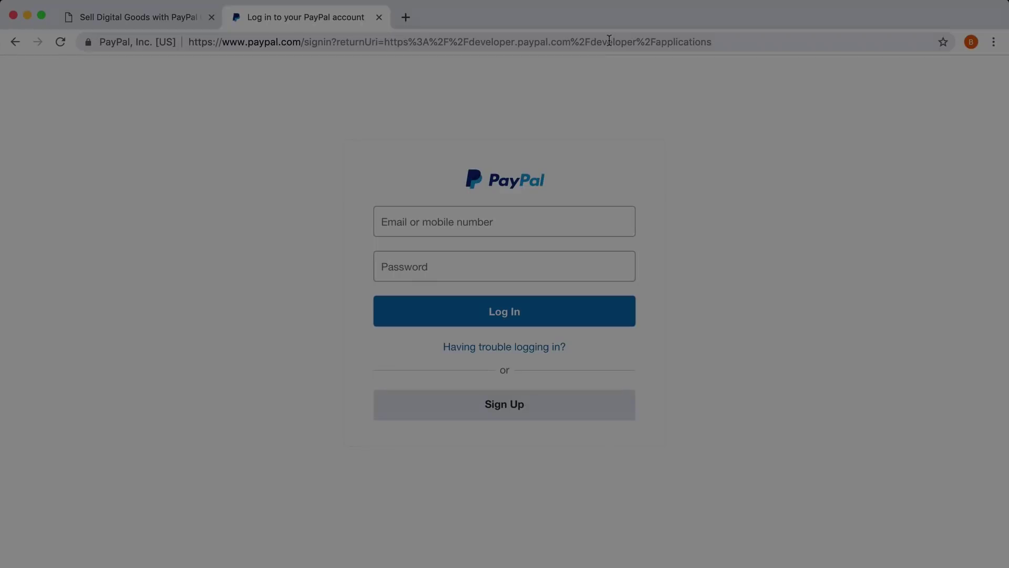
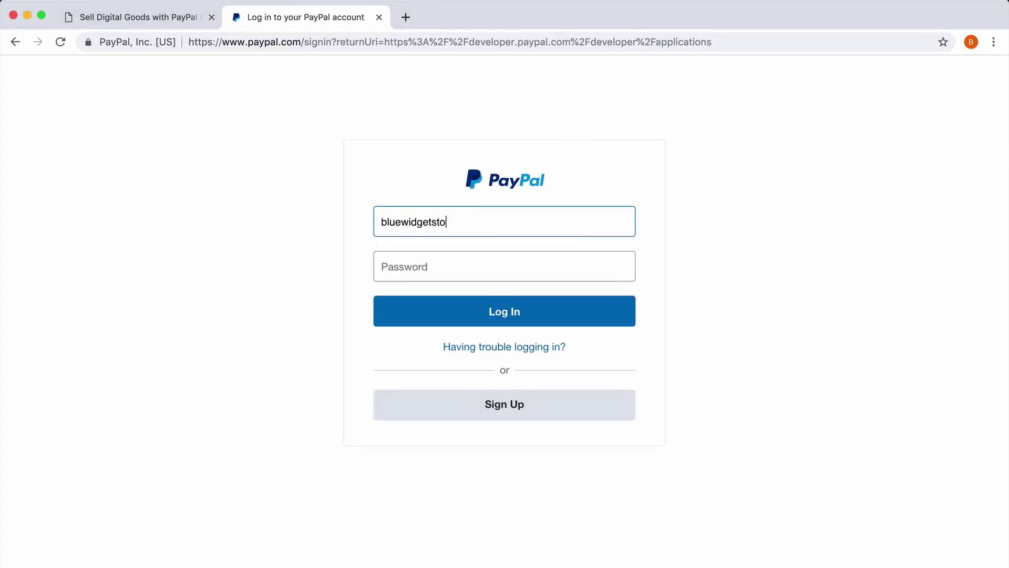
key("Tab")
type("**********")
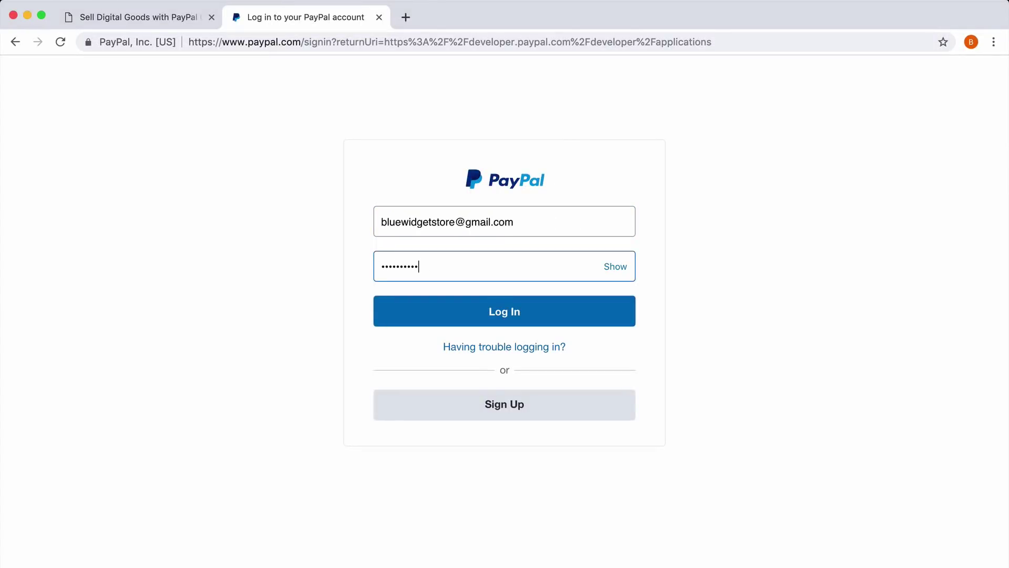
left_click(574, 314)
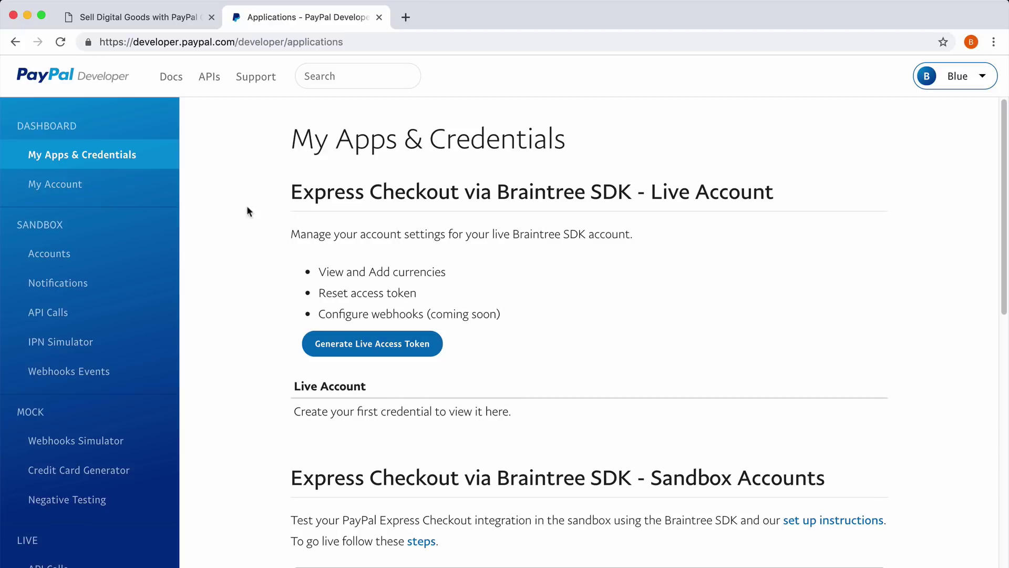
Create a REST API app named 'Digital Goods' and show its sandbox secret.
left_click(107, 154)
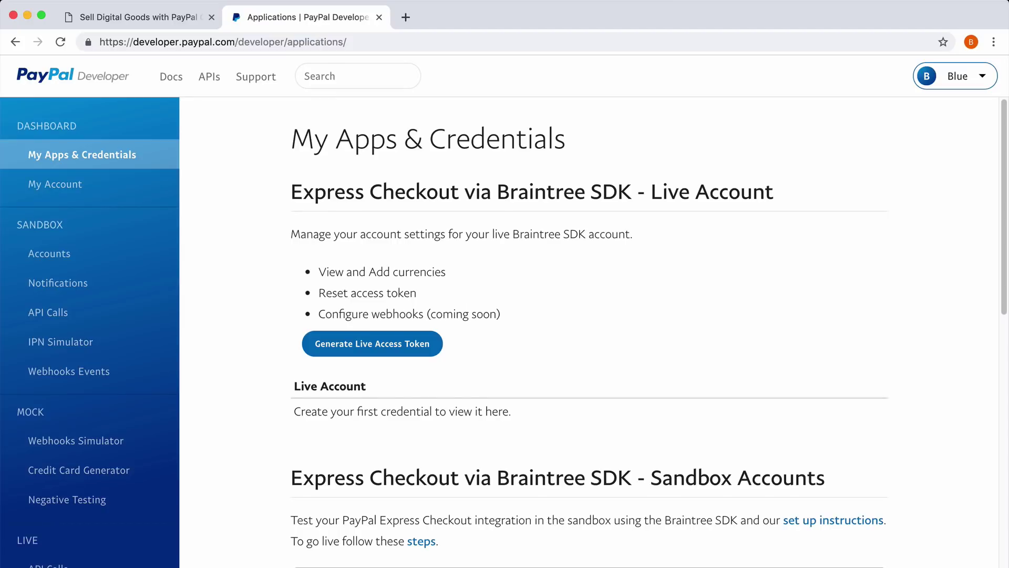
scroll(594, 347, "down", 10)
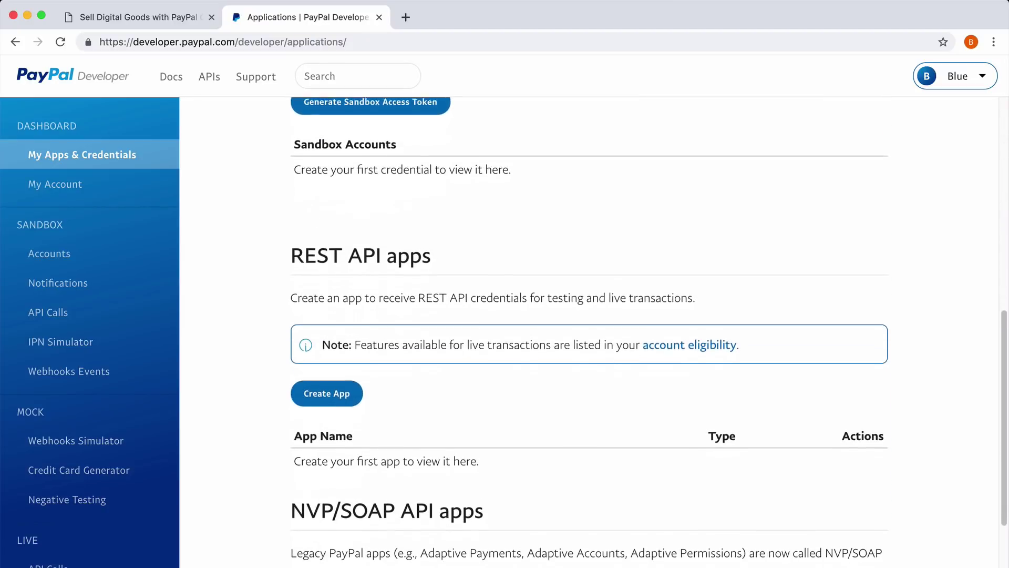
scroll(451, 331, "down", 2)
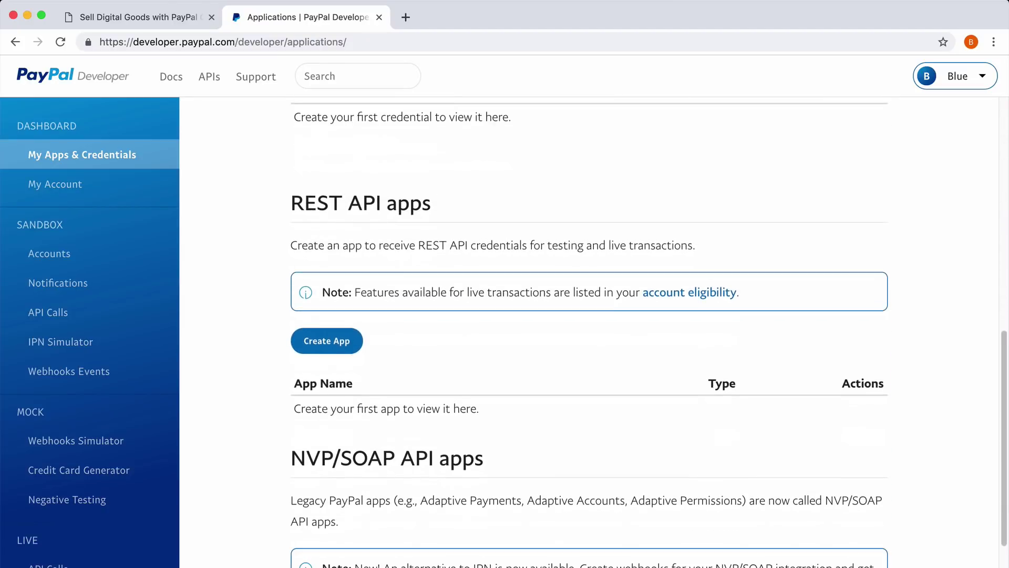
left_click(335, 342)
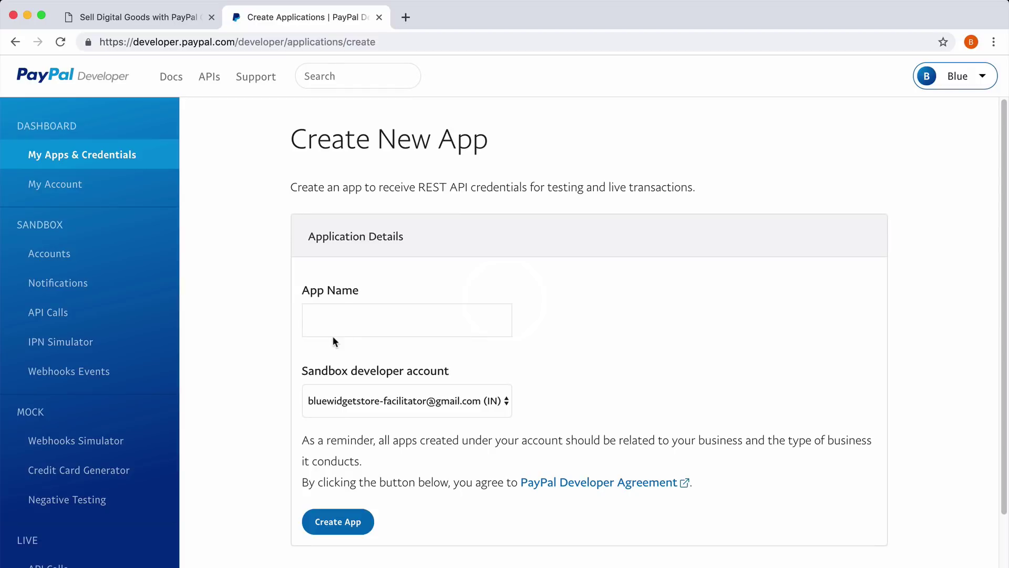
left_click(333, 336)
type("Digita")
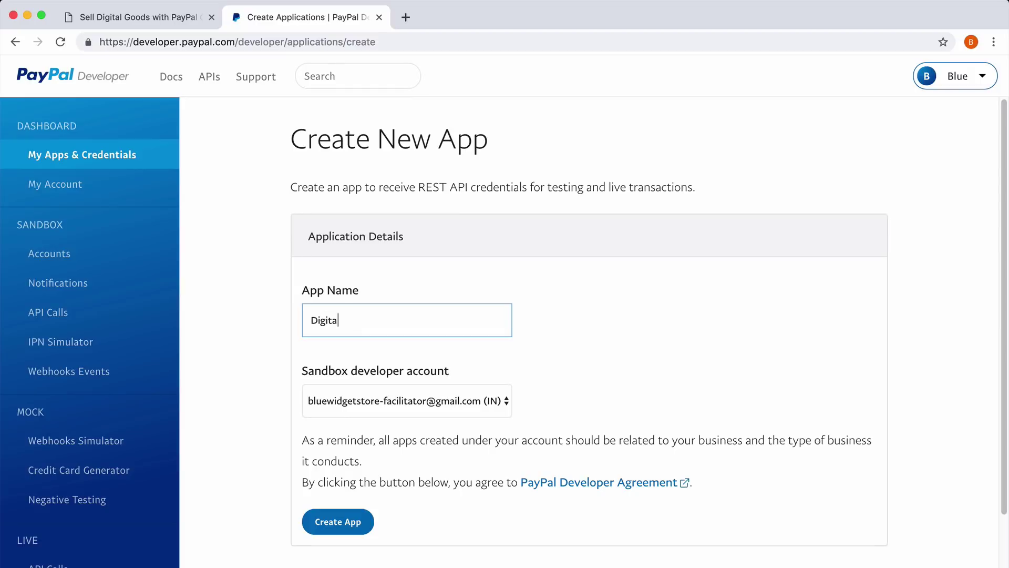
type("l Goods")
left_click(341, 521)
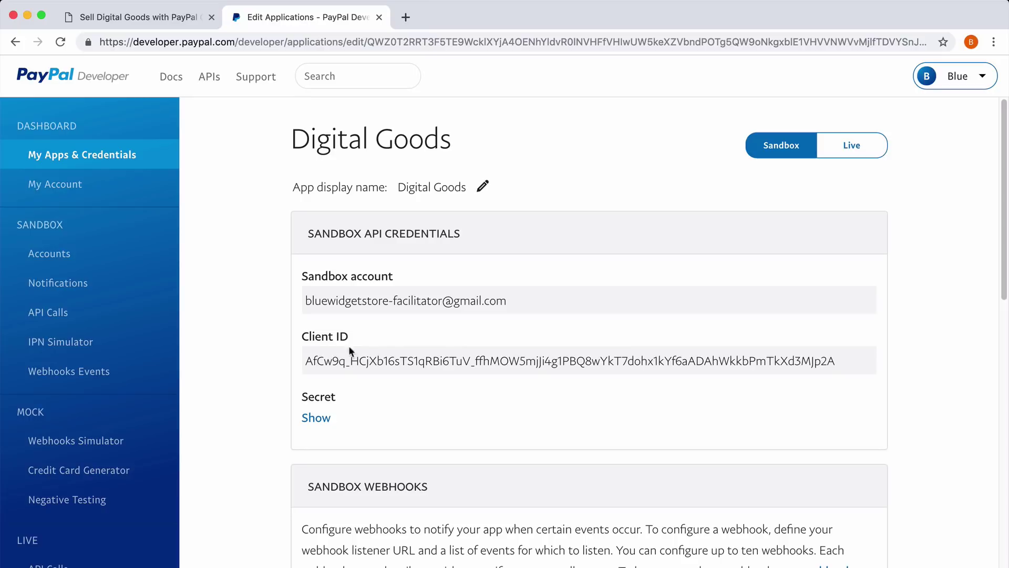
left_click(318, 417)
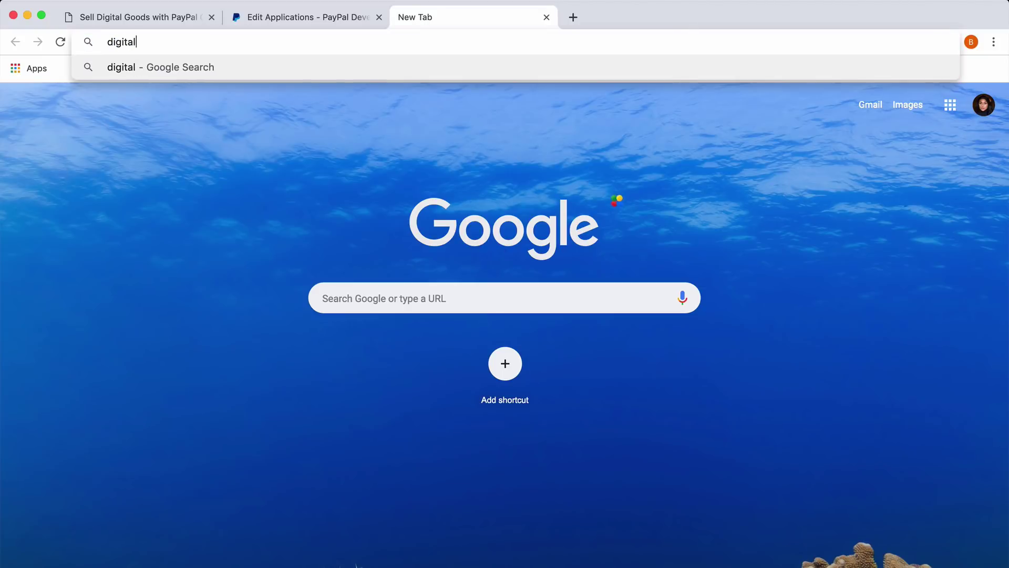
Load digitalgoods.dev/copy and make a copy of the Digital Goods spreadsheet.
type("ev/copy")
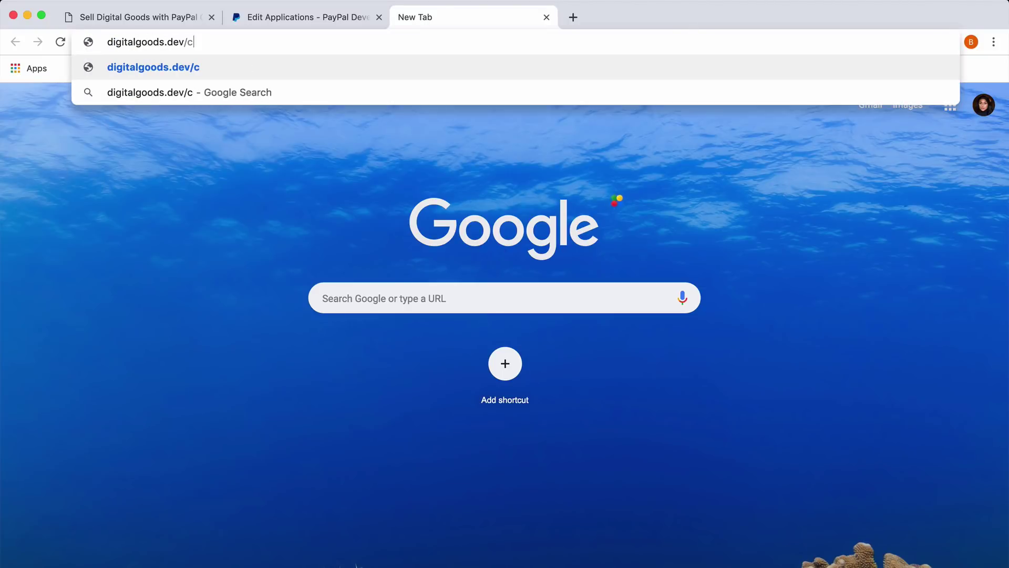
key("Return")
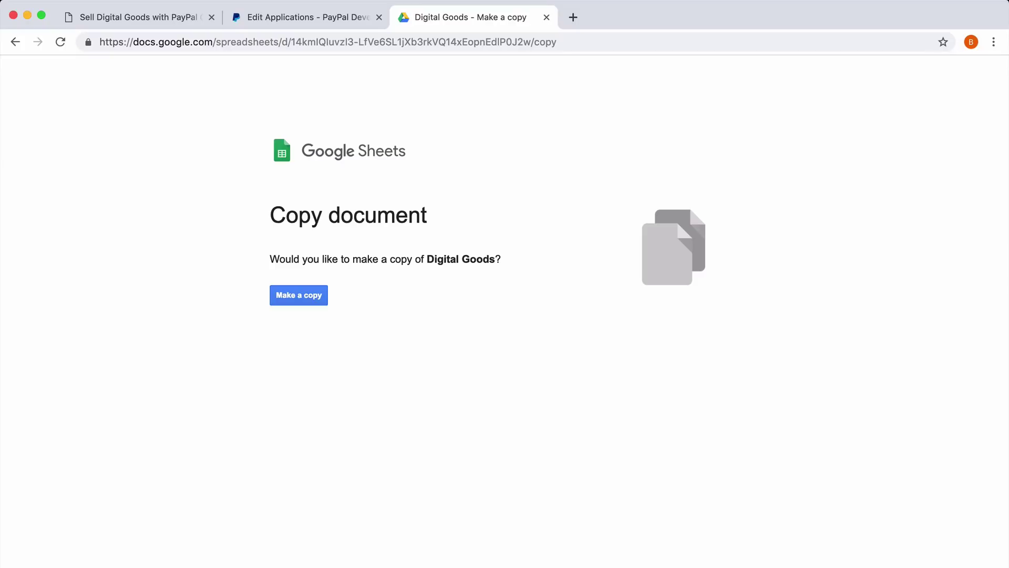
left_click(307, 297)
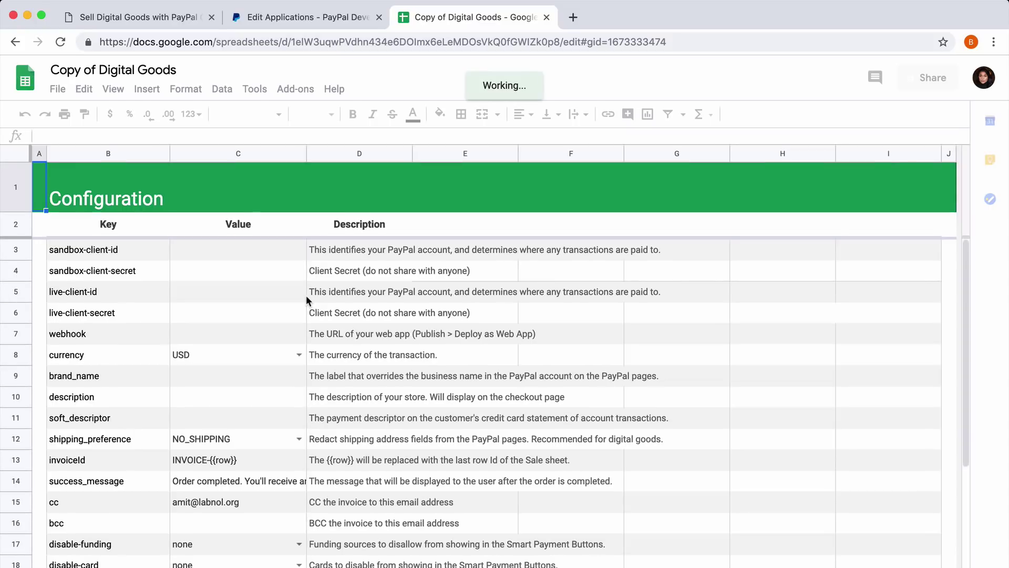
Delete 'Copy of ' from the spreadsheet title so it reads 'Digital Goods'.
left_click(117, 72)
left_click_drag(51, 70, 99, 70)
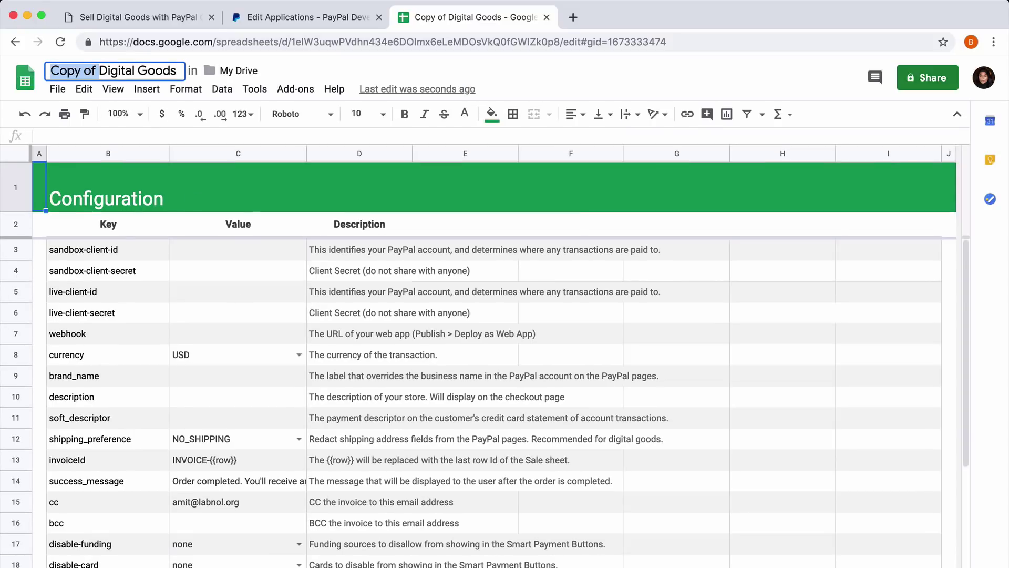
key("BackSpace")
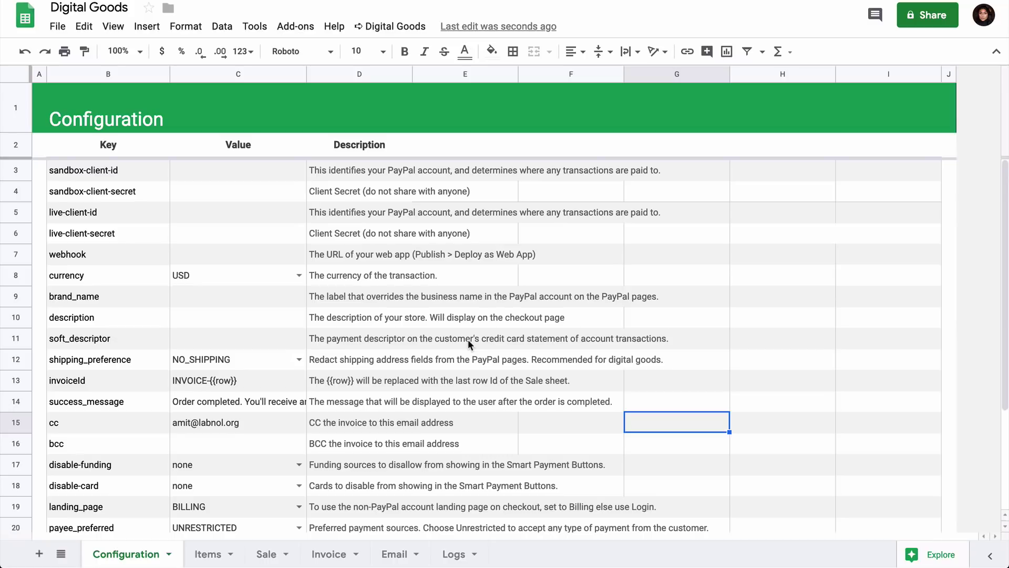
Look over the Items sheet's Files column, then the Sale sheet.
left_click(205, 554)
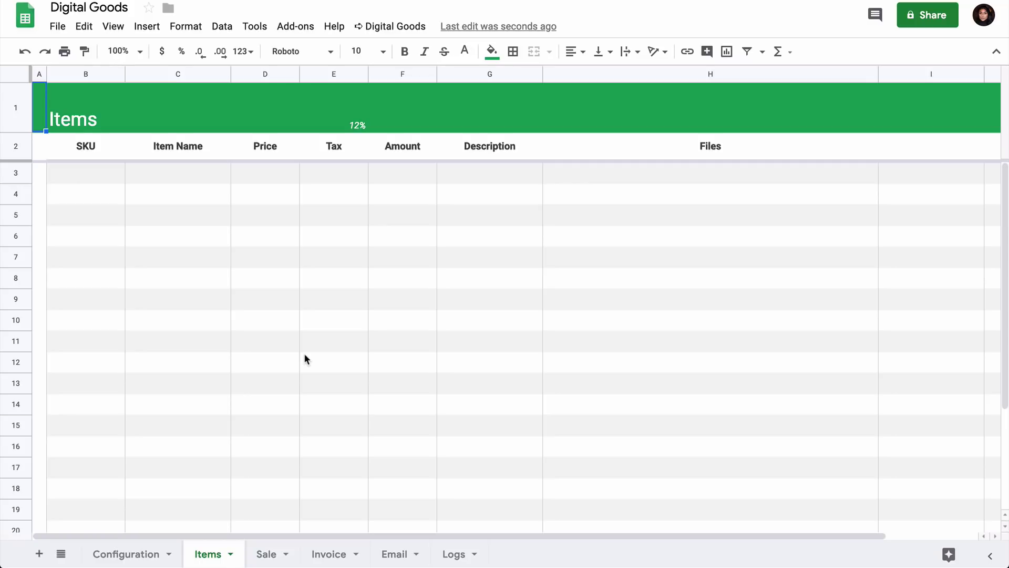
left_click(683, 150)
left_click(678, 174)
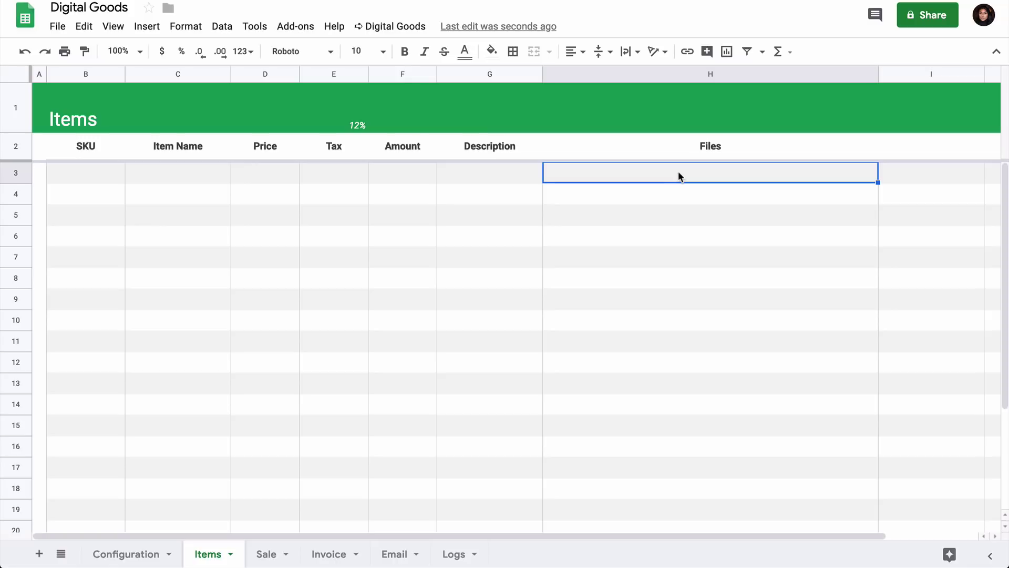
left_click(267, 554)
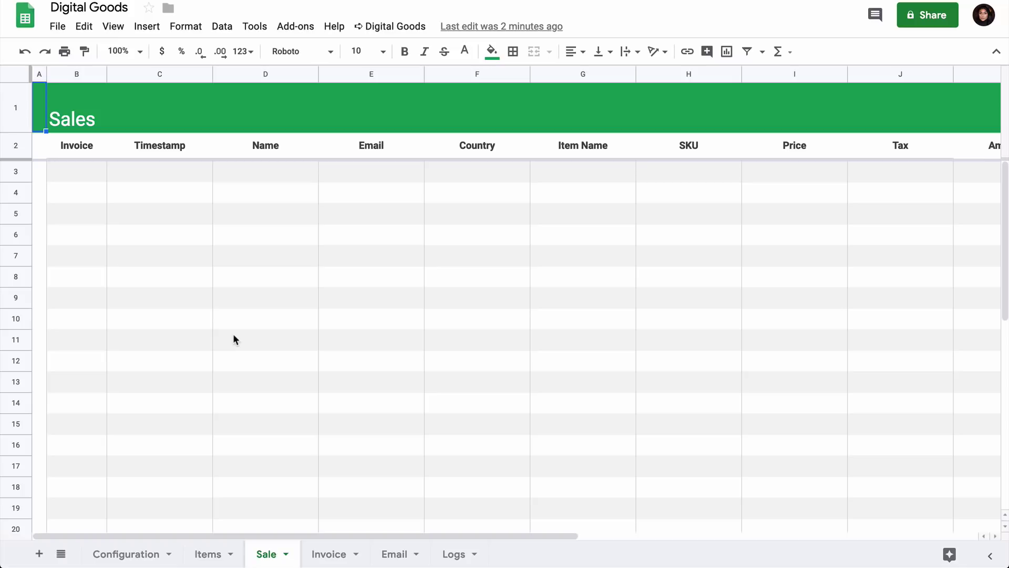
Inspect the Invoice sheet's {{Name}} placeholder and the $0.00 total formula, unchanged.
left_click(328, 553)
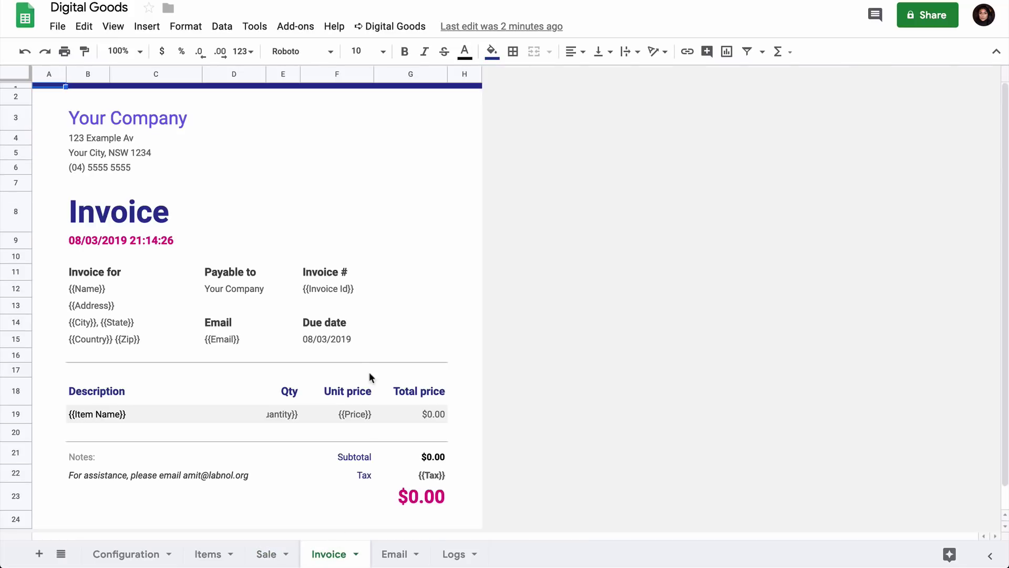
left_click(276, 240)
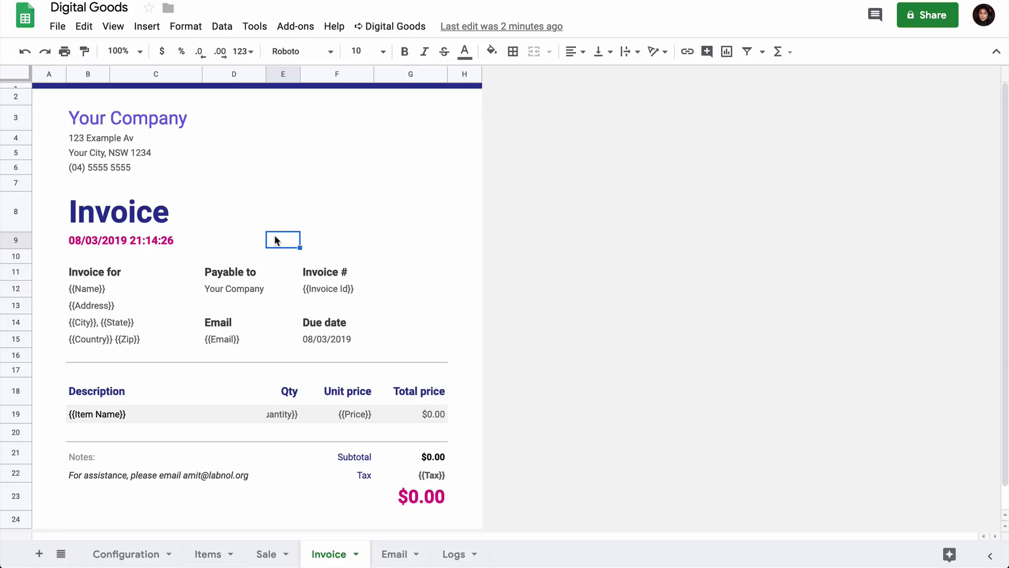
left_click(101, 289)
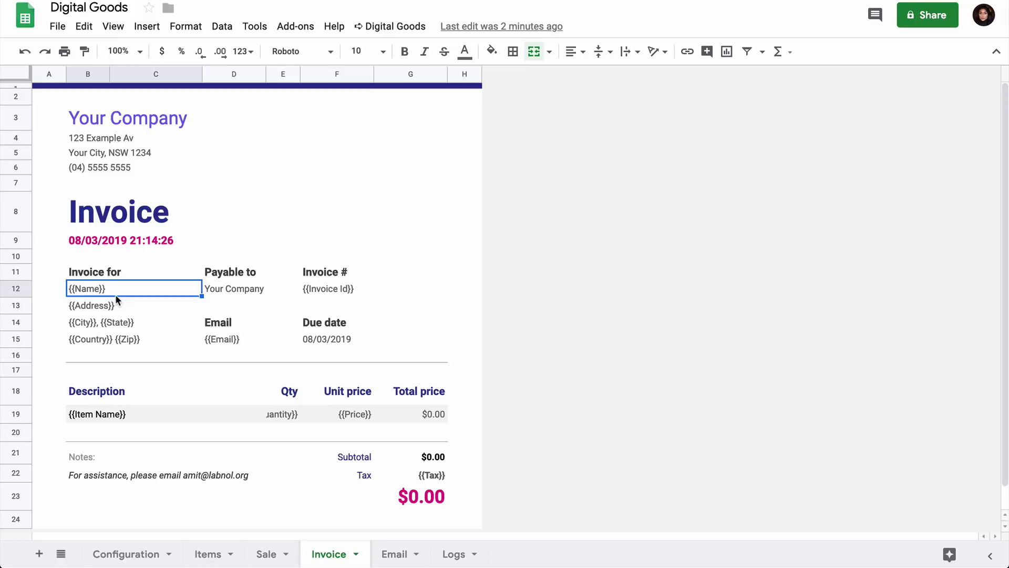
left_click(425, 497)
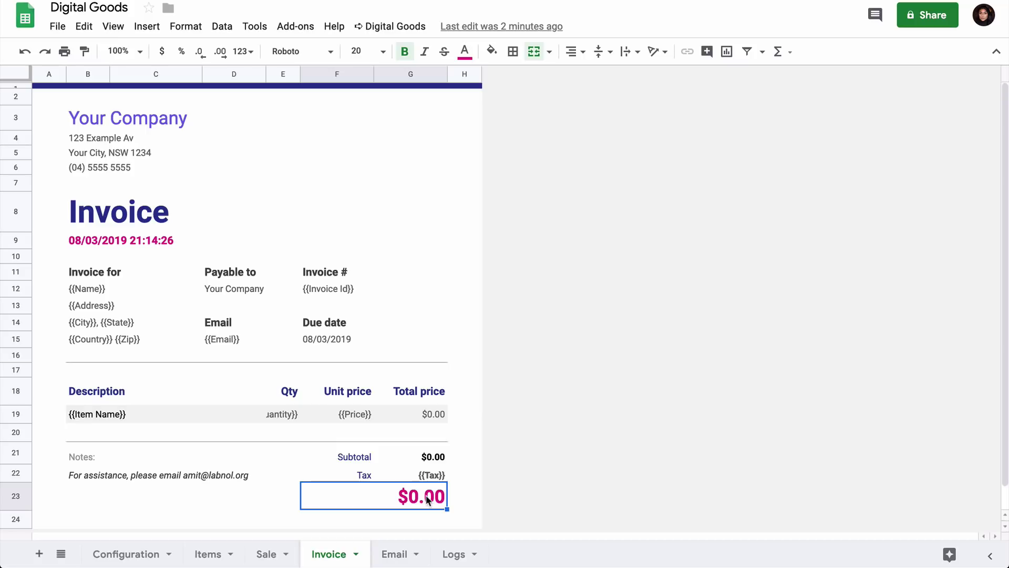
double_click(426, 496)
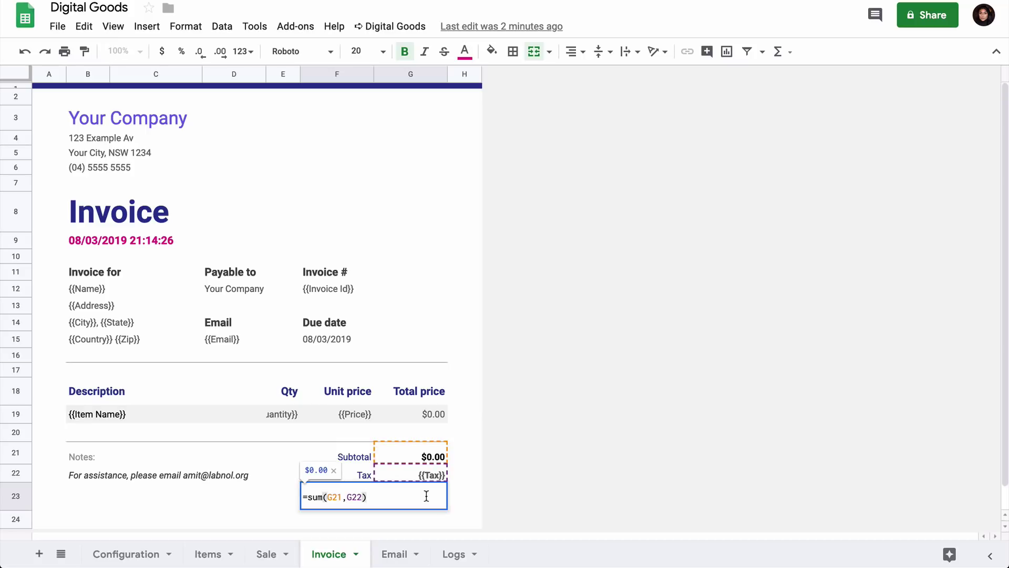
left_click(278, 502)
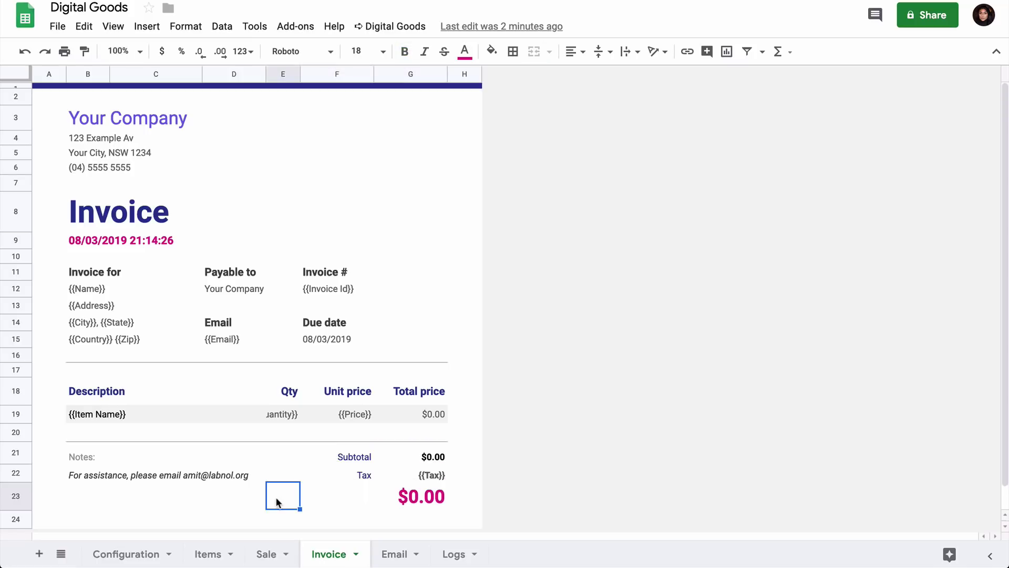
Add a 'Visit our websites' link line to the A3 email body, then delete it again.
left_click(394, 554)
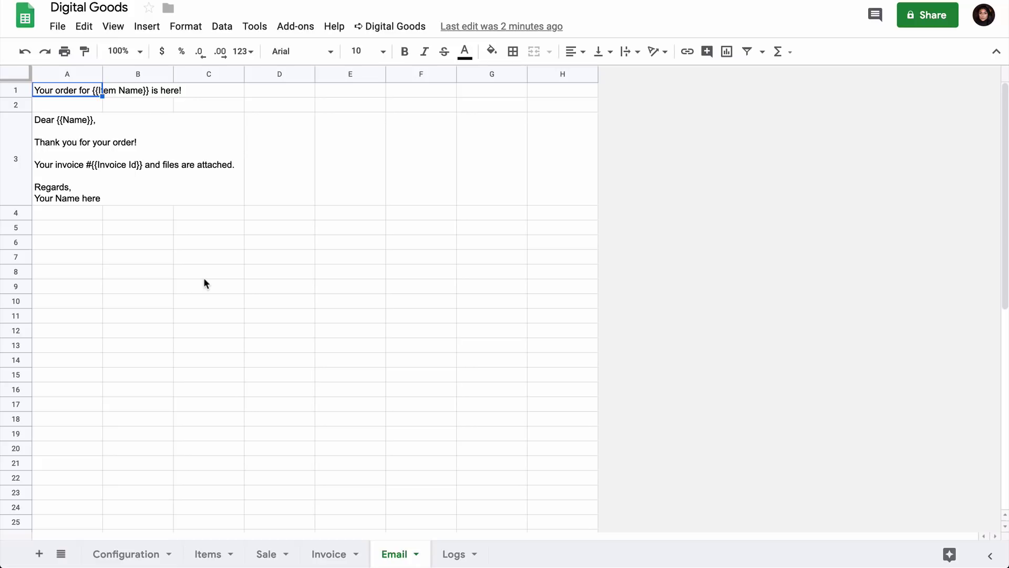
left_click(209, 374)
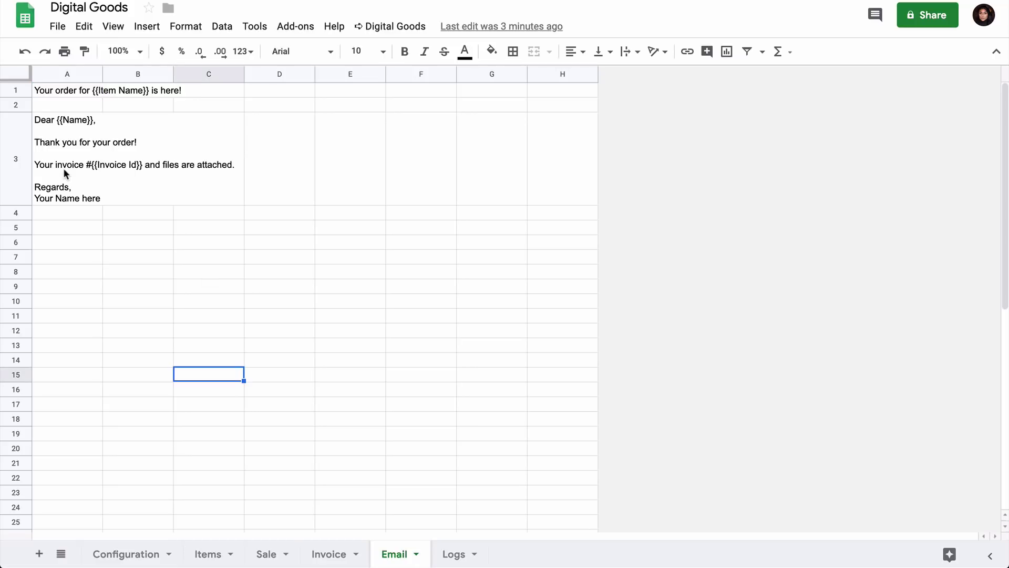
double_click(63, 168)
key("Return")
type("Vis")
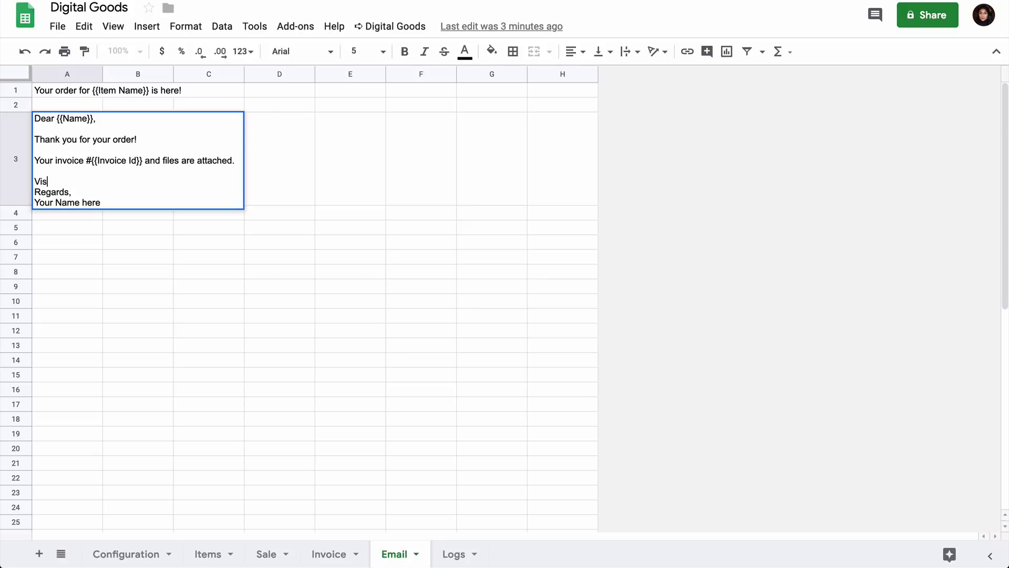
type("it our websites <a href=\"\">url</a>")
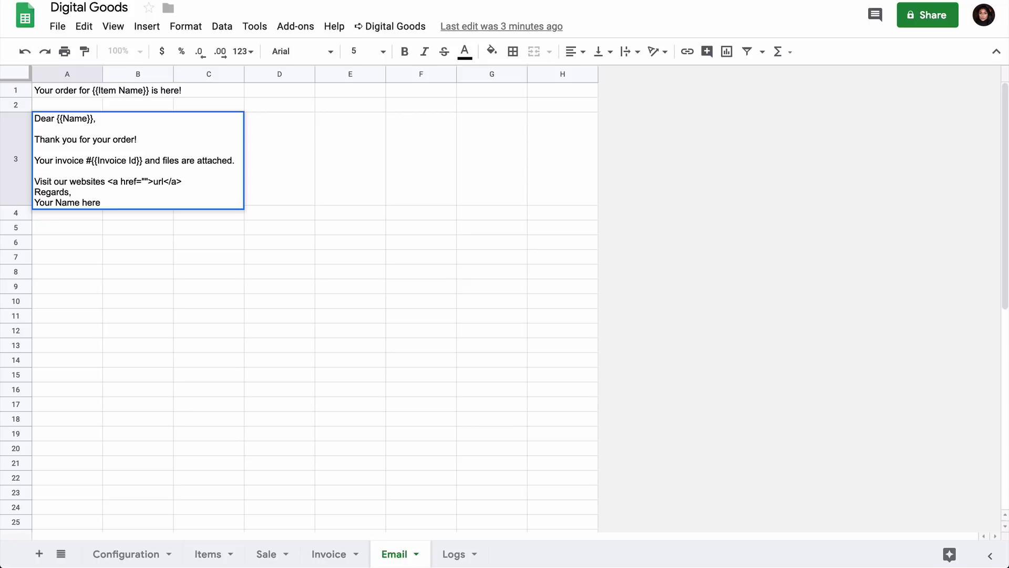
key("Return")
key("Up")
key("shift+End")
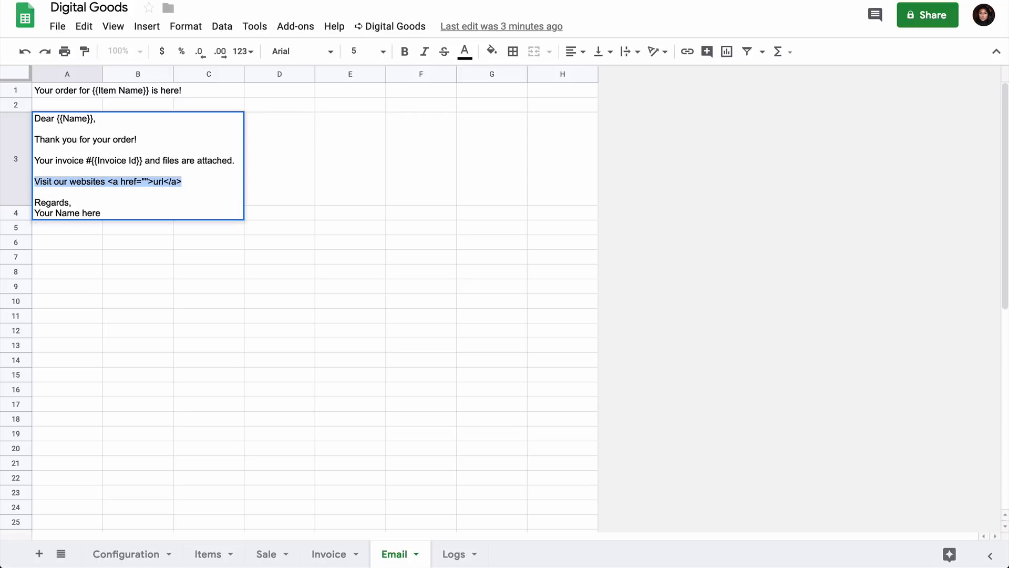
key("BackSpace")
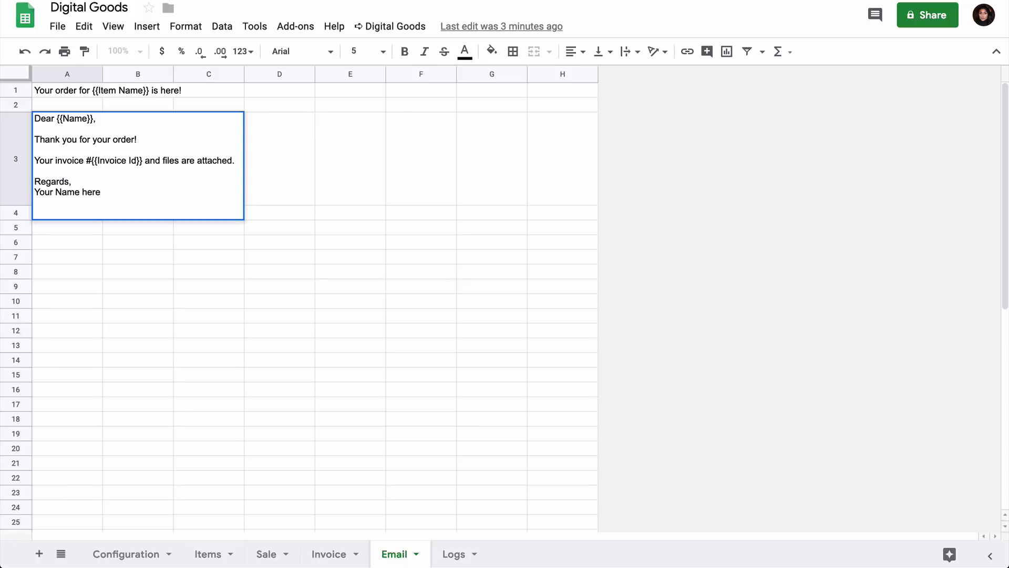
left_click(137, 271)
Check the Logs sheet, then pick 'no' for the Configuration sheet's debug value.
left_click(450, 555)
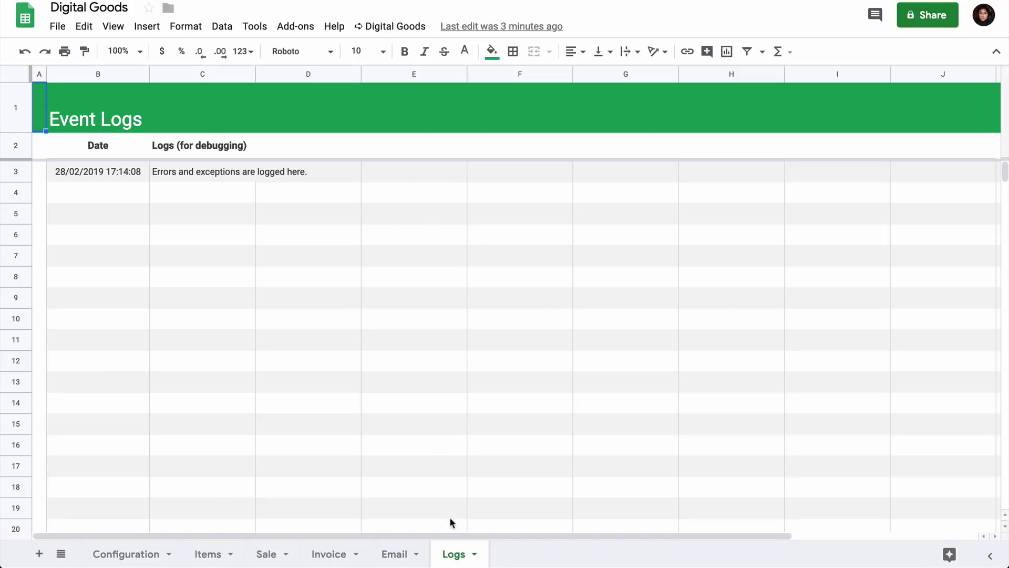
left_click(195, 256)
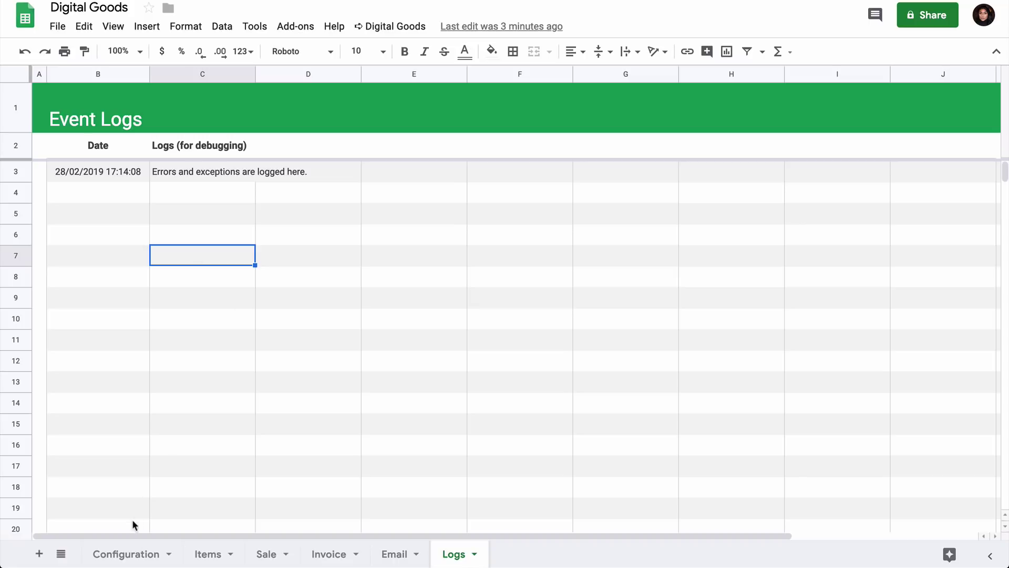
left_click(122, 554)
scroll(269, 423, "down", 3)
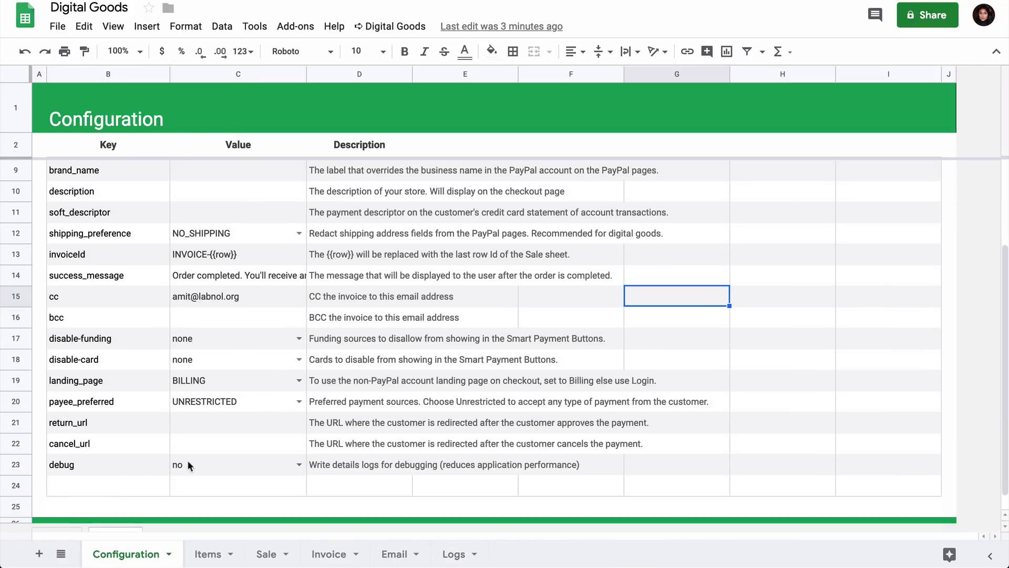
left_click(92, 469)
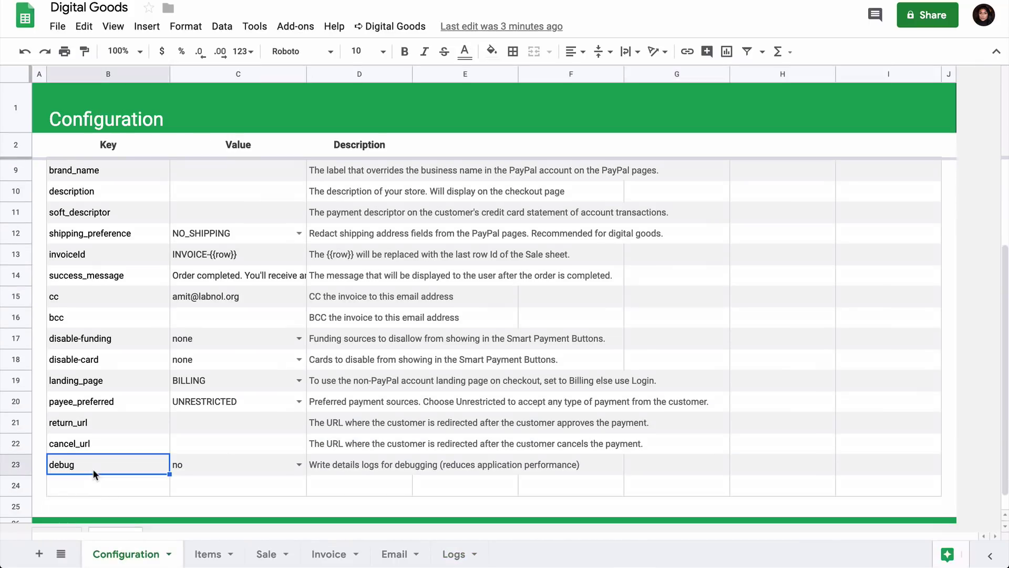
left_click(298, 465)
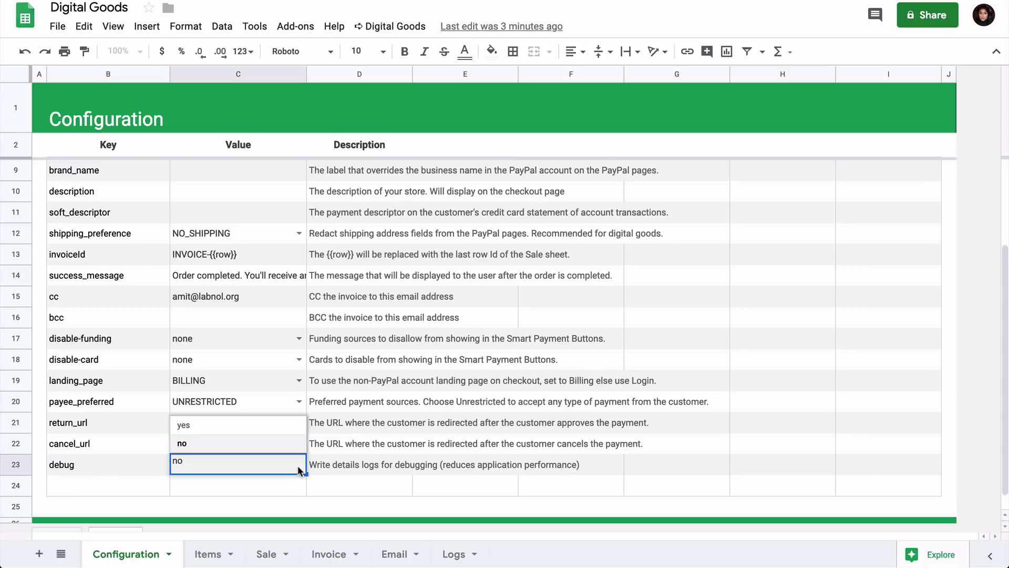
left_click(287, 443)
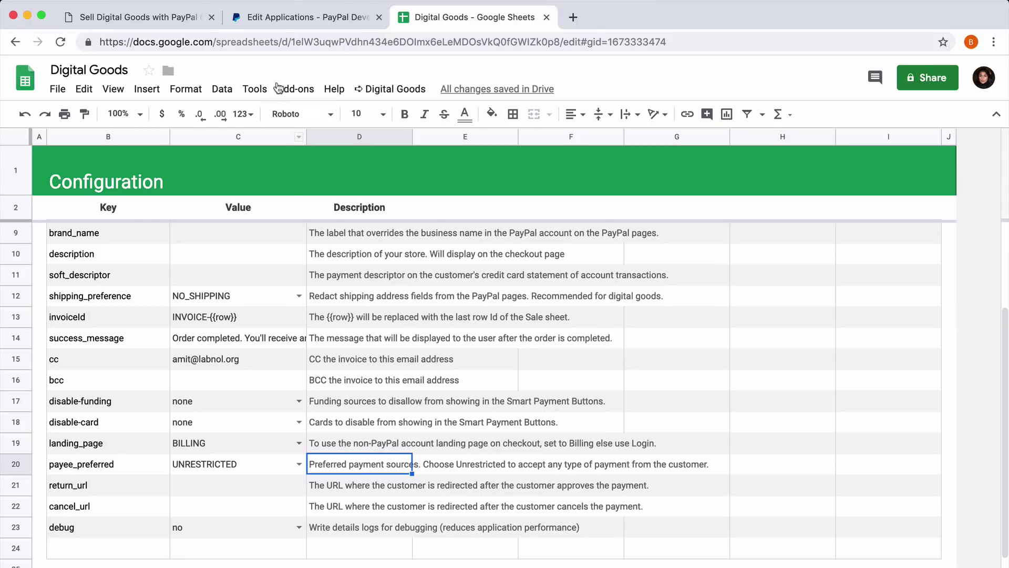
Open the spreadsheet's script editor and start Deploy as web app.
left_click(255, 89)
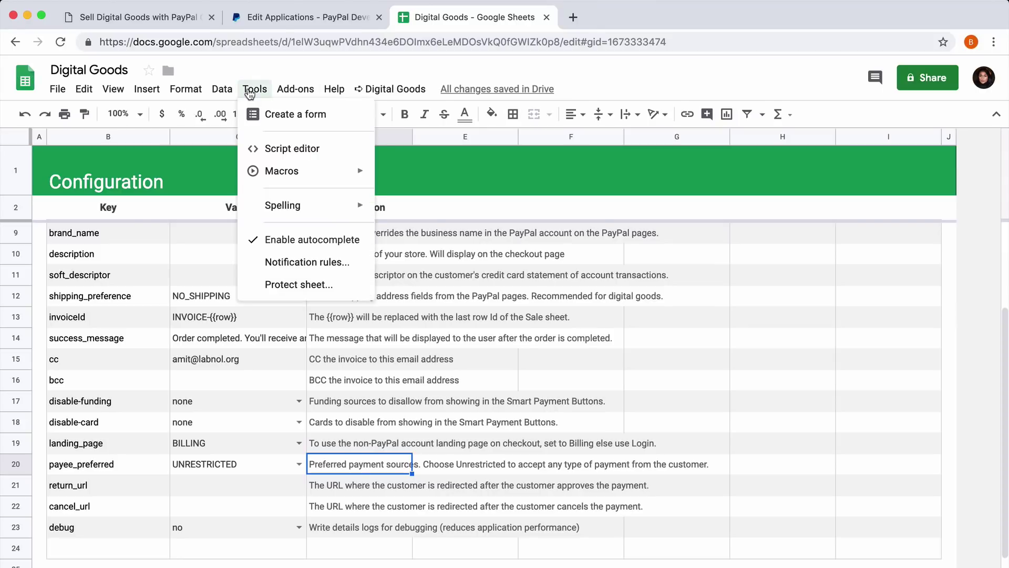
left_click(293, 149)
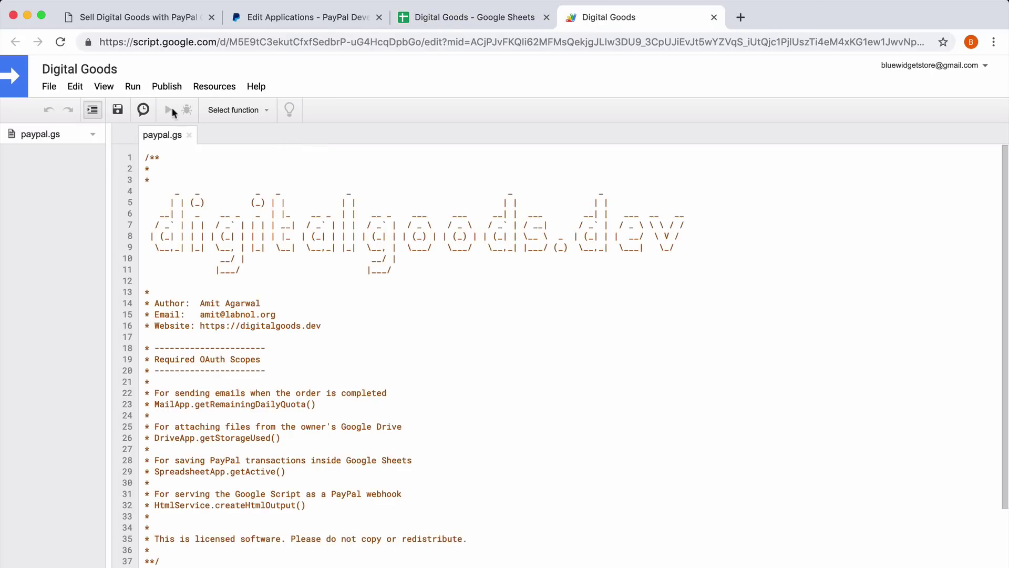
left_click(162, 87)
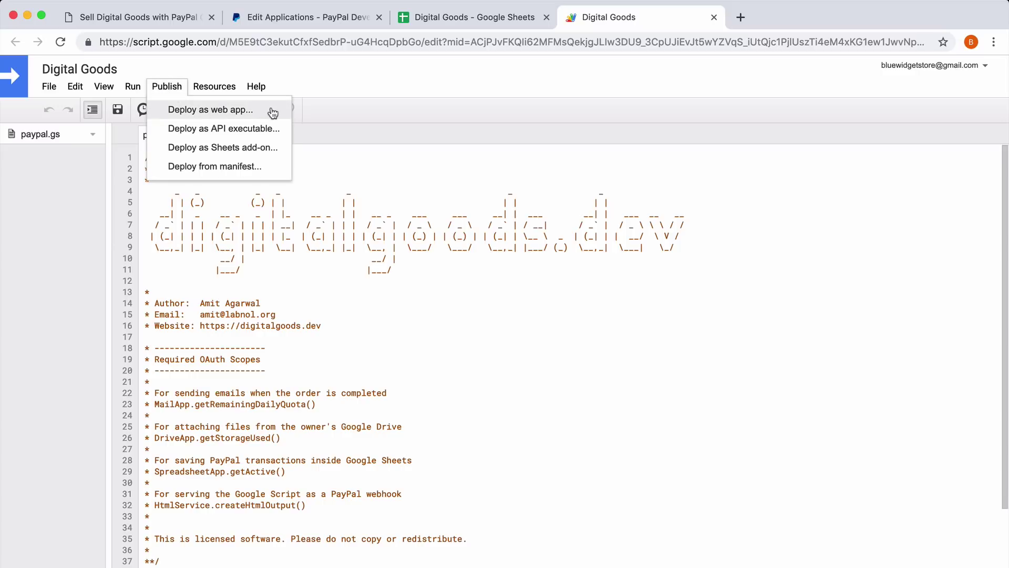
left_click(272, 112)
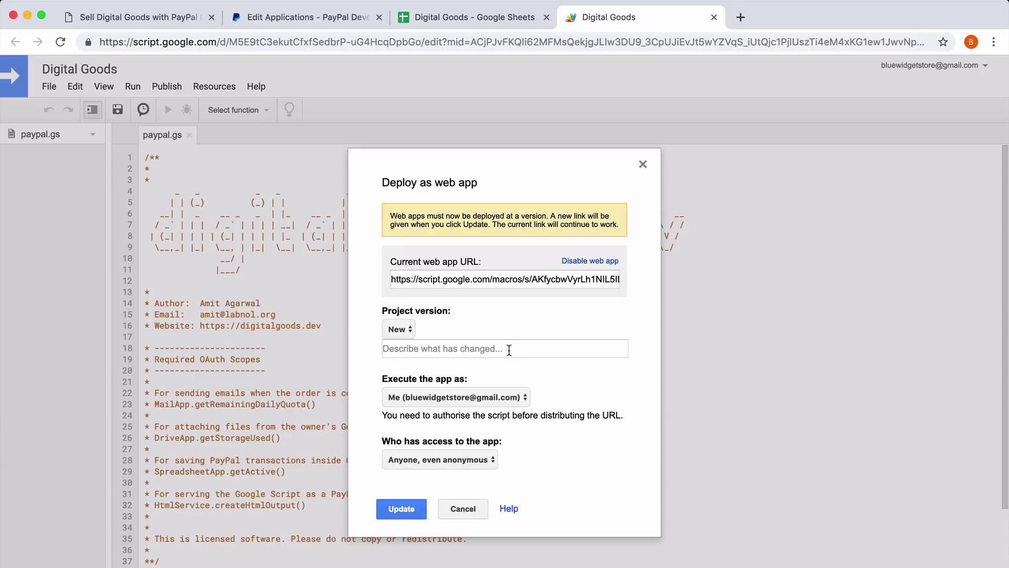
Deploy version v1 running as the owner, accessible to anyone, even anonymous.
left_click(508, 350)
type("v1")
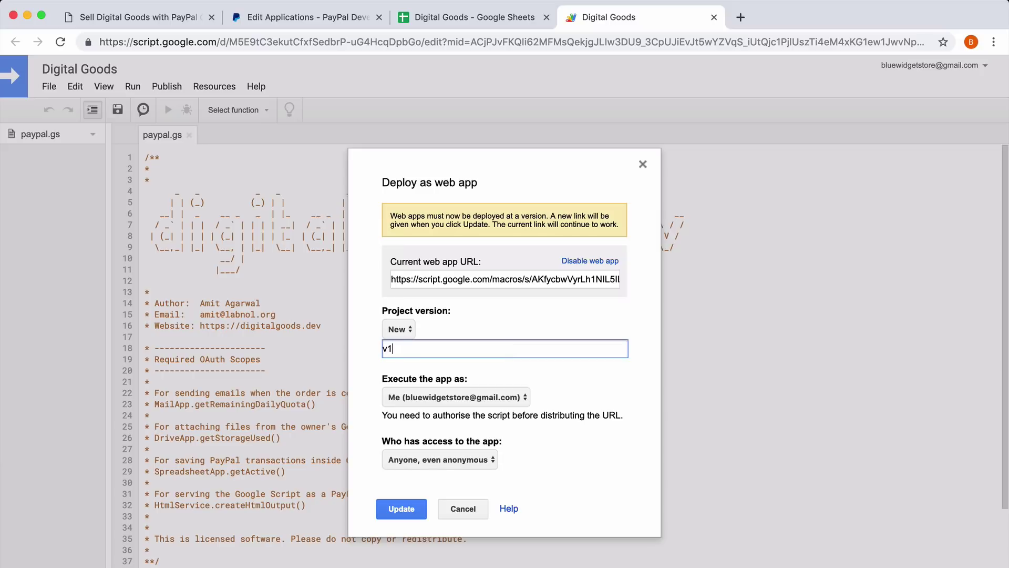
left_click(515, 397)
left_click(579, 396)
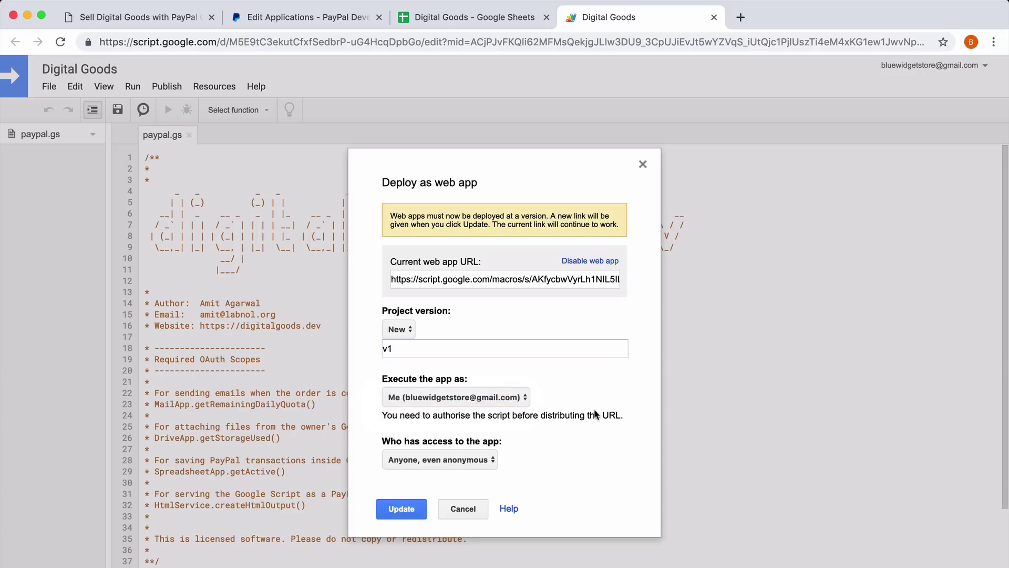
left_click(491, 459)
left_click(409, 515)
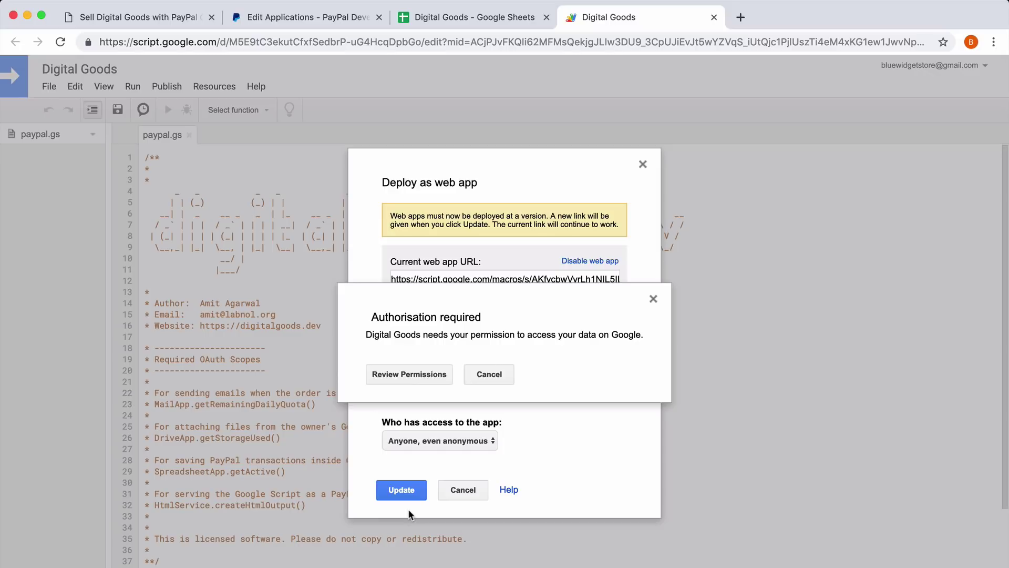
Authorise the Digital Goods script for the store's Google account, proceeding past the unverified-app warning.
left_click(415, 374)
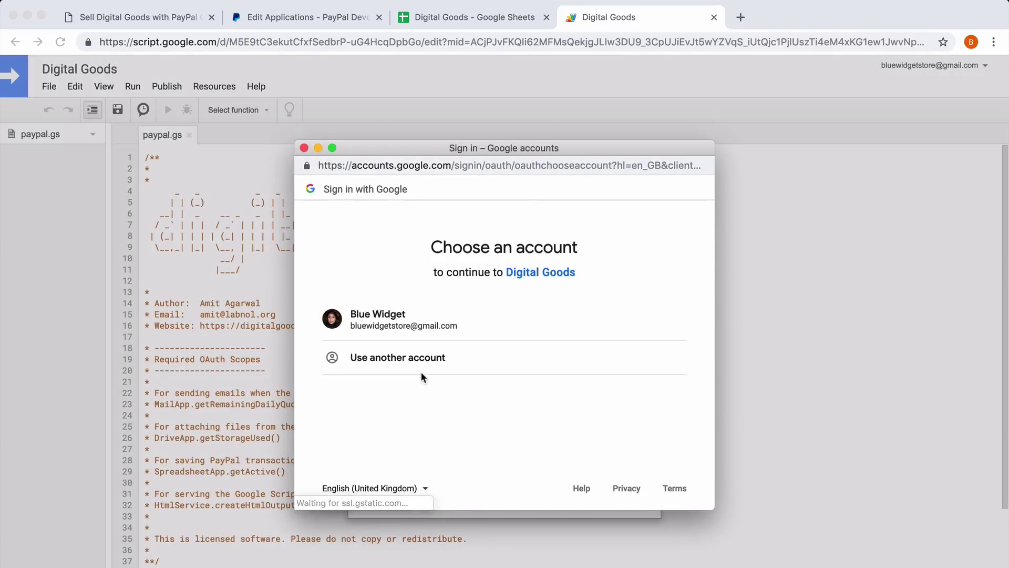
left_click(397, 329)
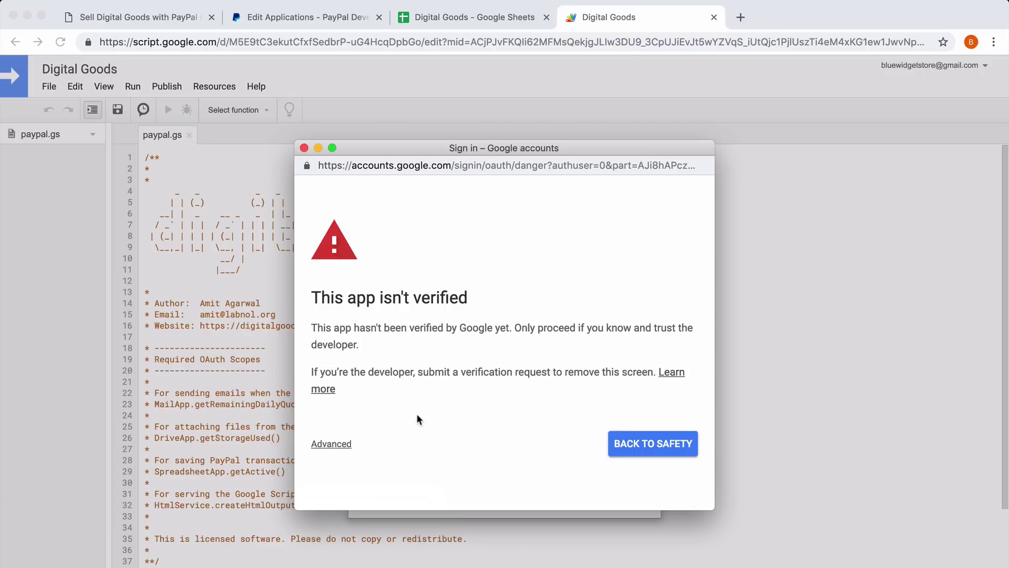
left_click(332, 444)
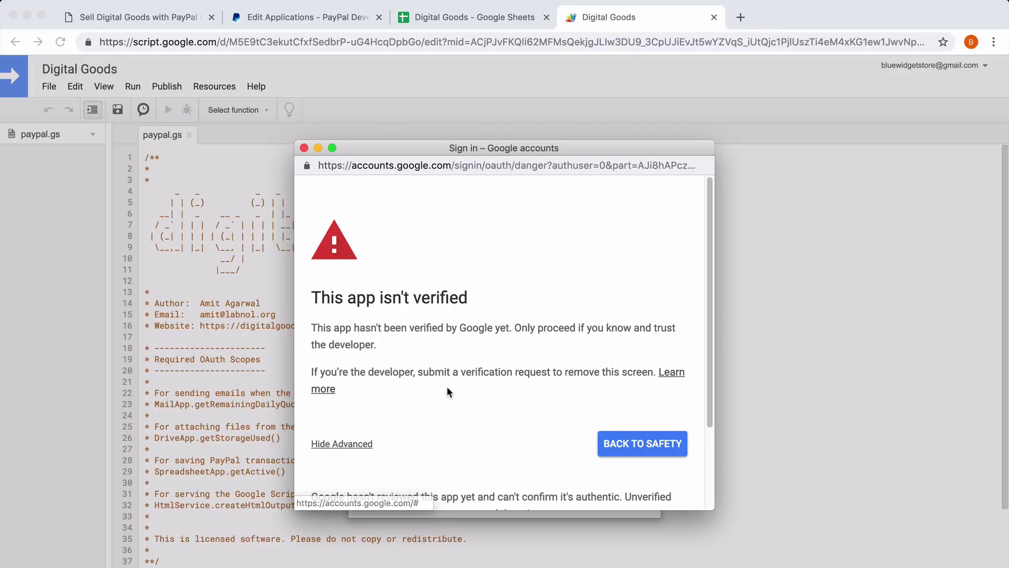
scroll(447, 387, "down", 3)
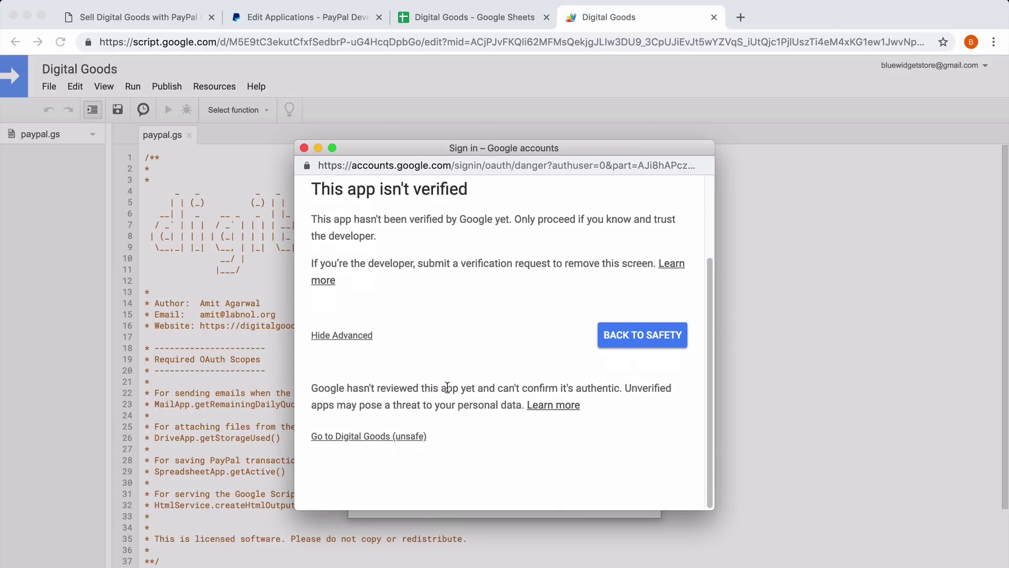
left_click(368, 439)
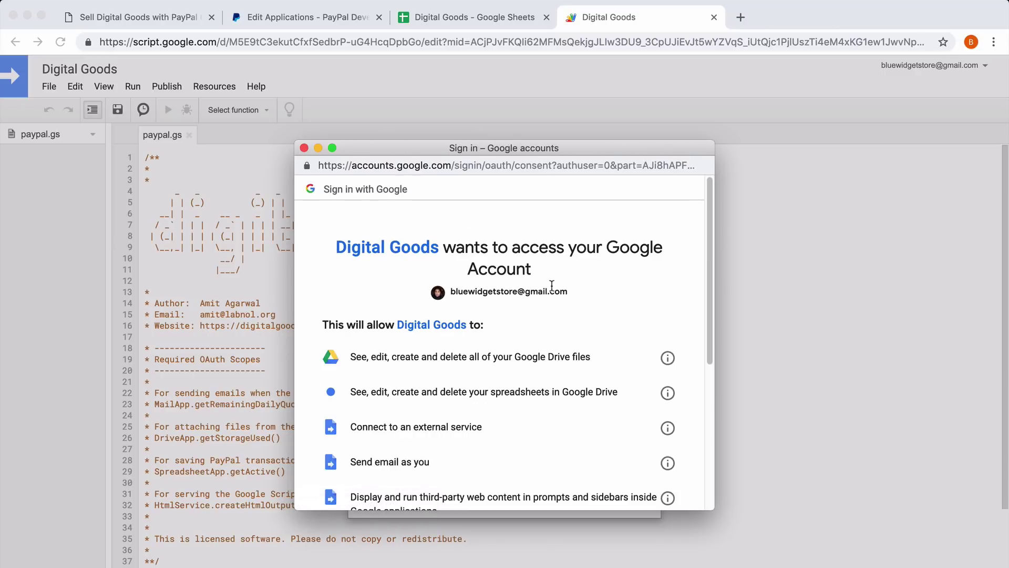
scroll(552, 284, "down", 5)
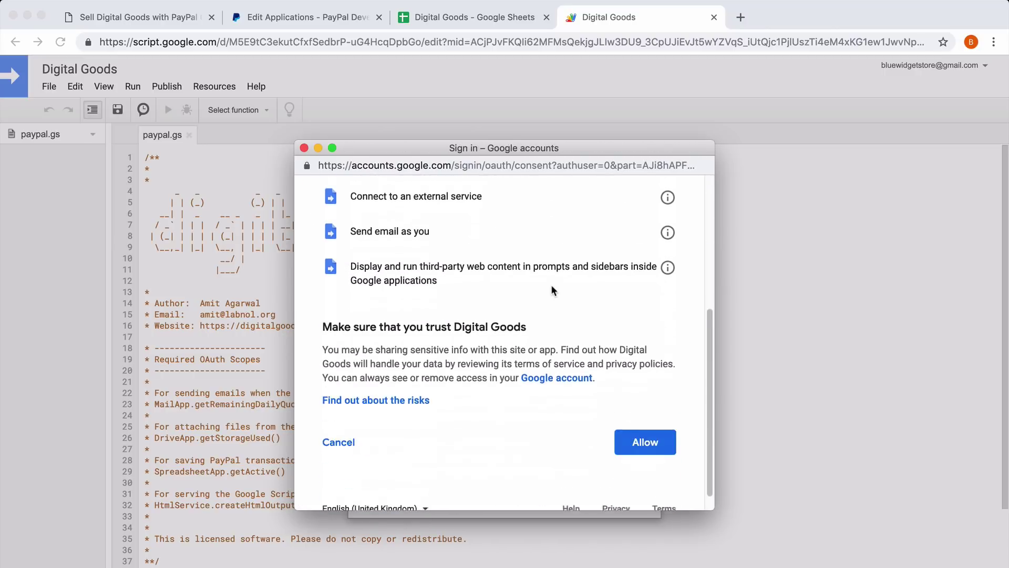
left_click(645, 421)
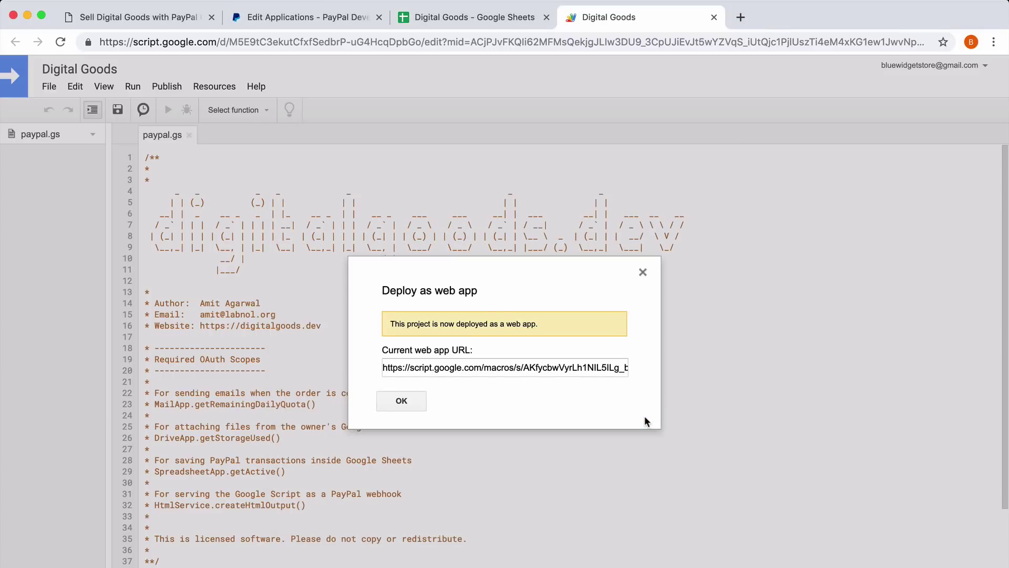
Copy the current web app URL and close the script editor.
left_click(577, 367)
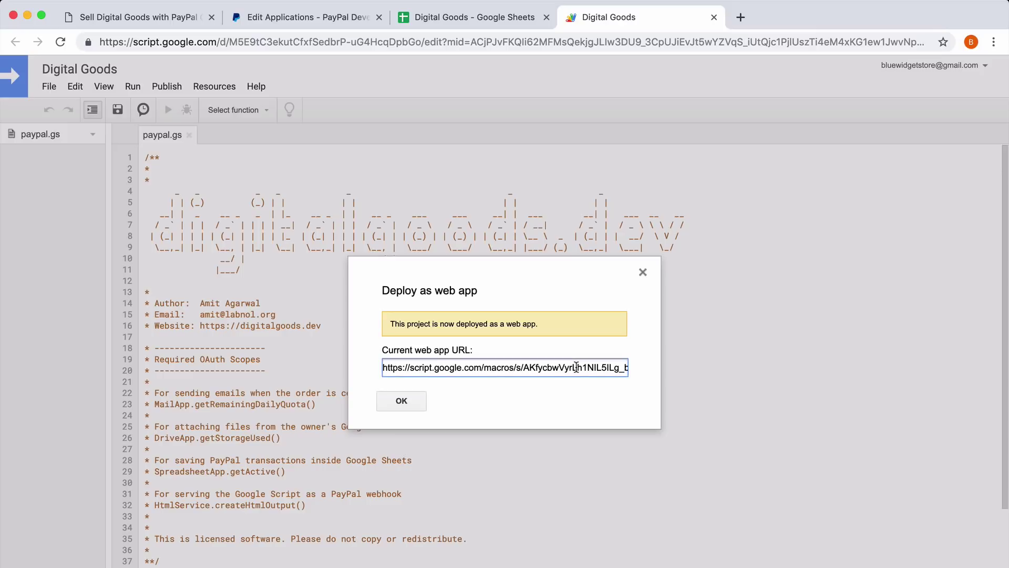
right_click(577, 366)
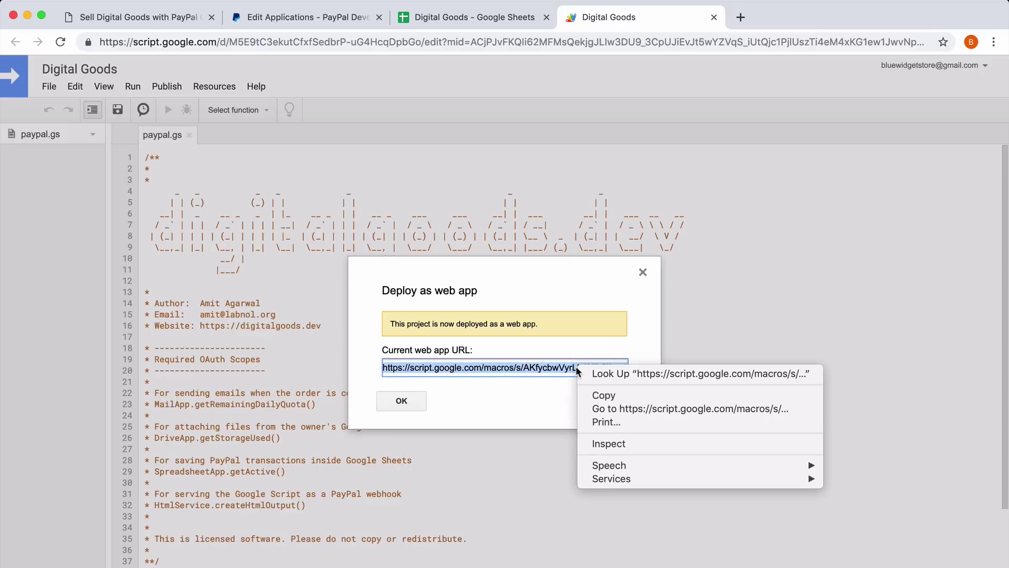
left_click(598, 396)
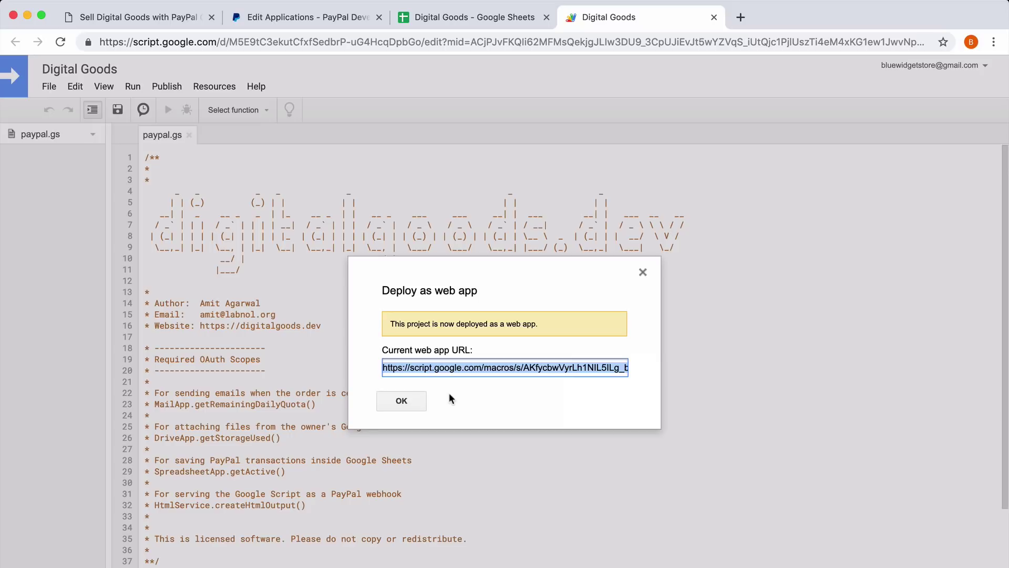
left_click(407, 403)
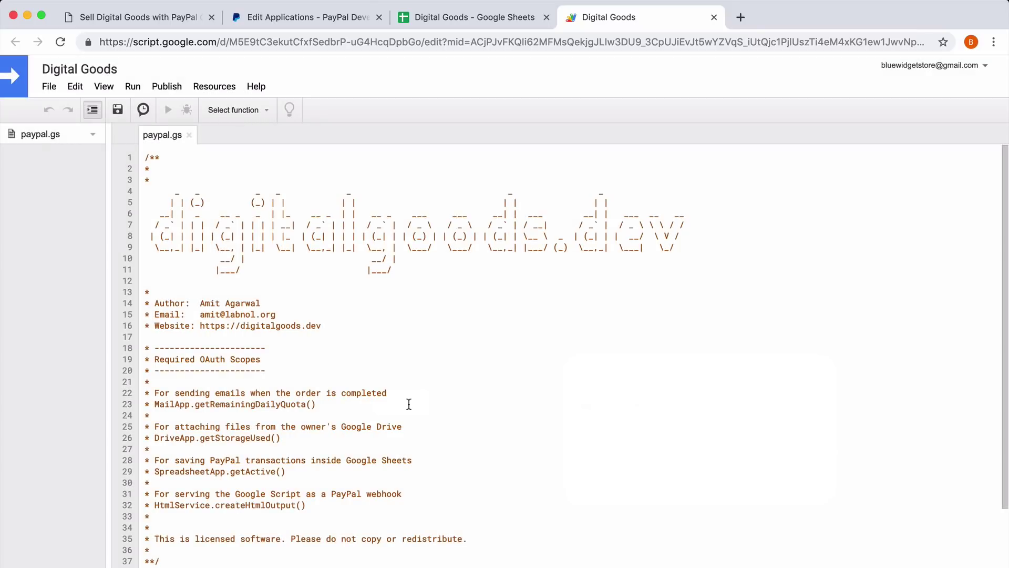
left_click(714, 18)
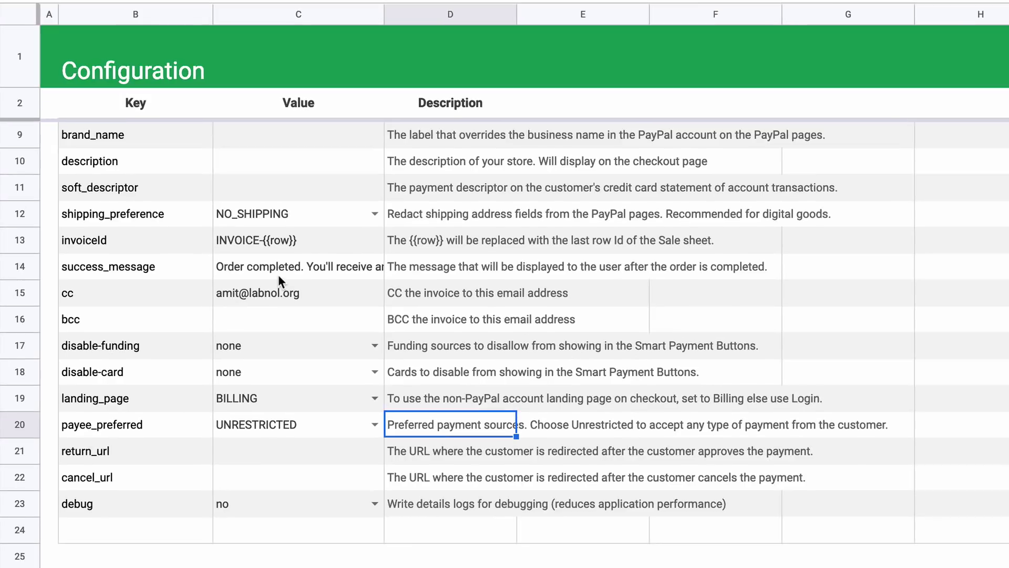
Paste the web app URL into the webhook value cell C7 on the Configuration sheet.
scroll(279, 275, "up", 3)
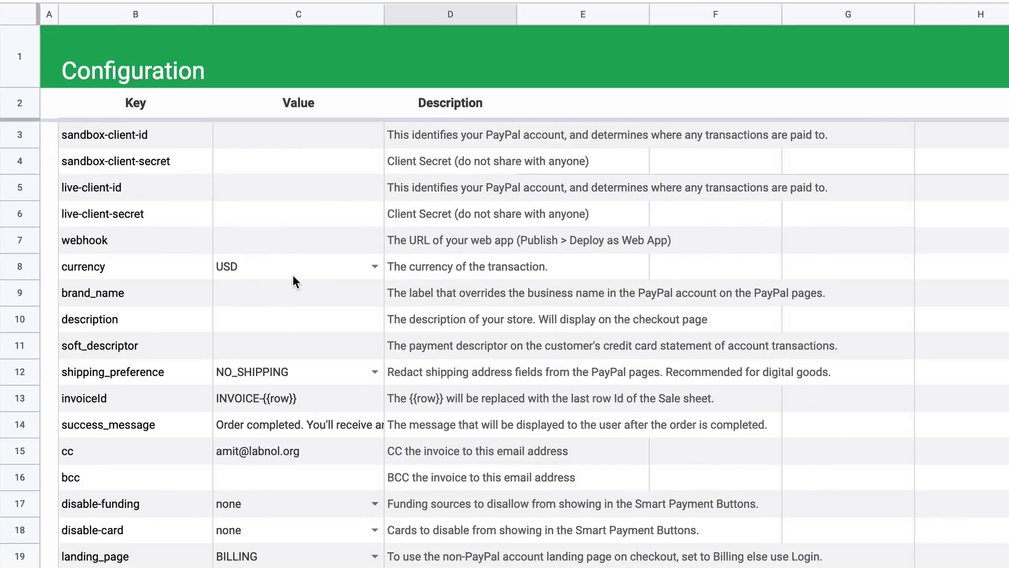
left_click(108, 245)
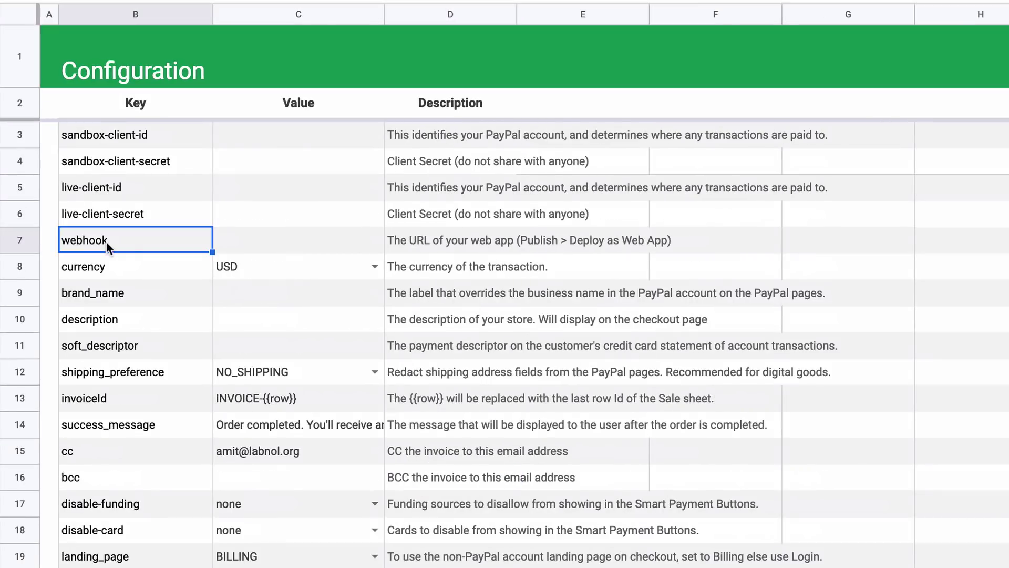
double_click(250, 235)
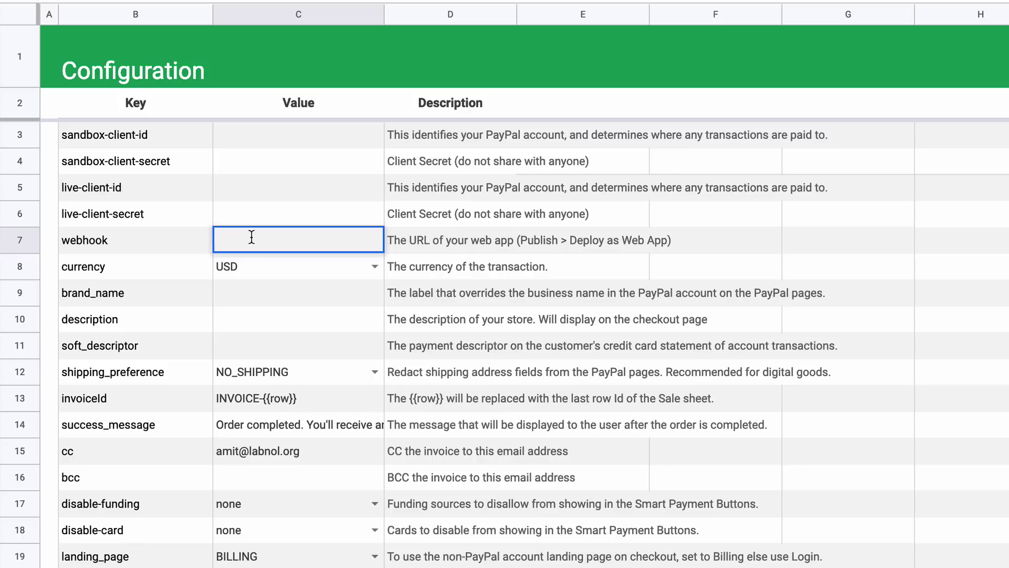
right_click(251, 236)
left_click(308, 346)
left_click(303, 298)
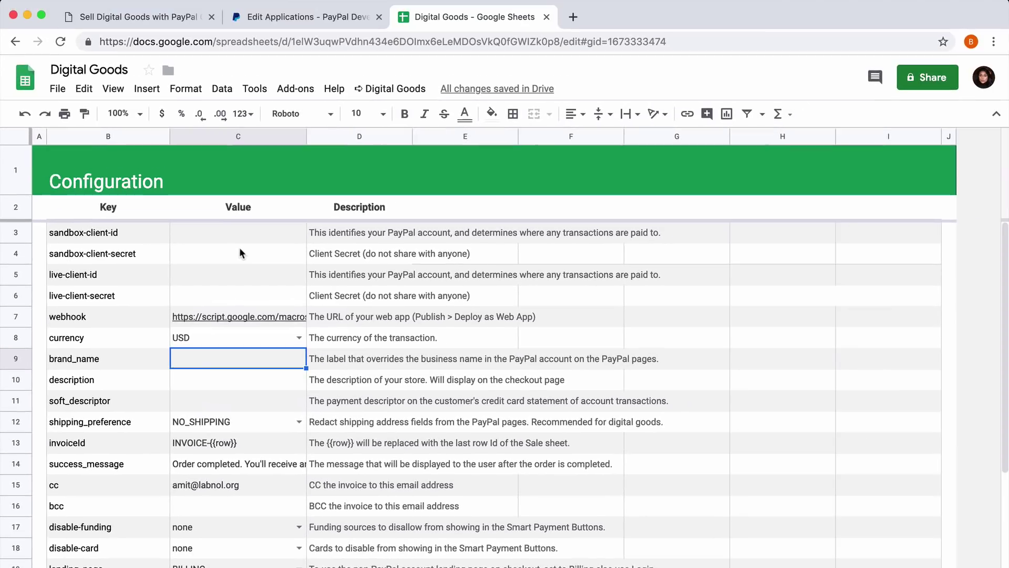
Paste the sandbox Client ID into C3 and the sandbox secret into C4.
left_click(239, 234)
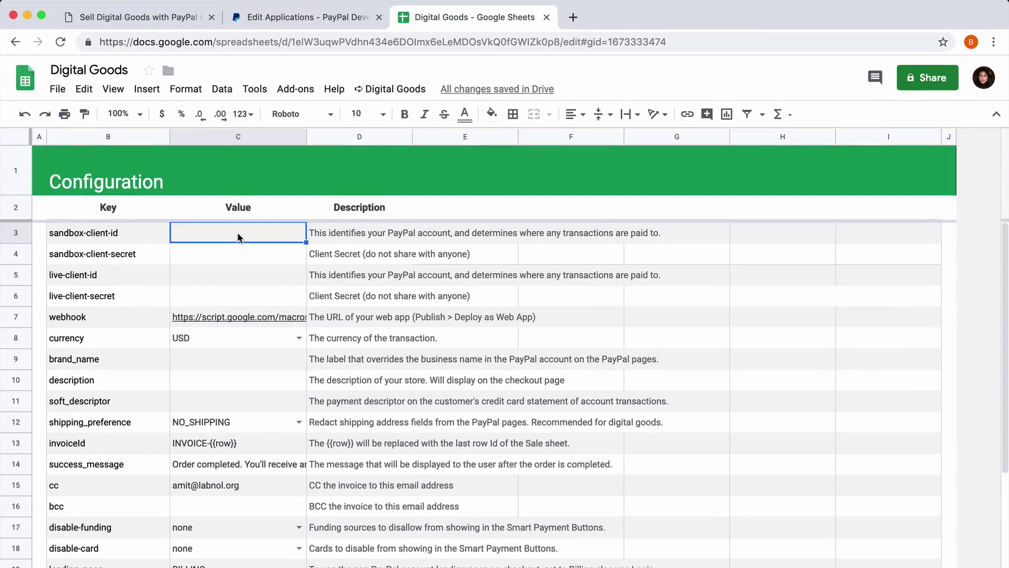
left_click(300, 17)
double_click(431, 360)
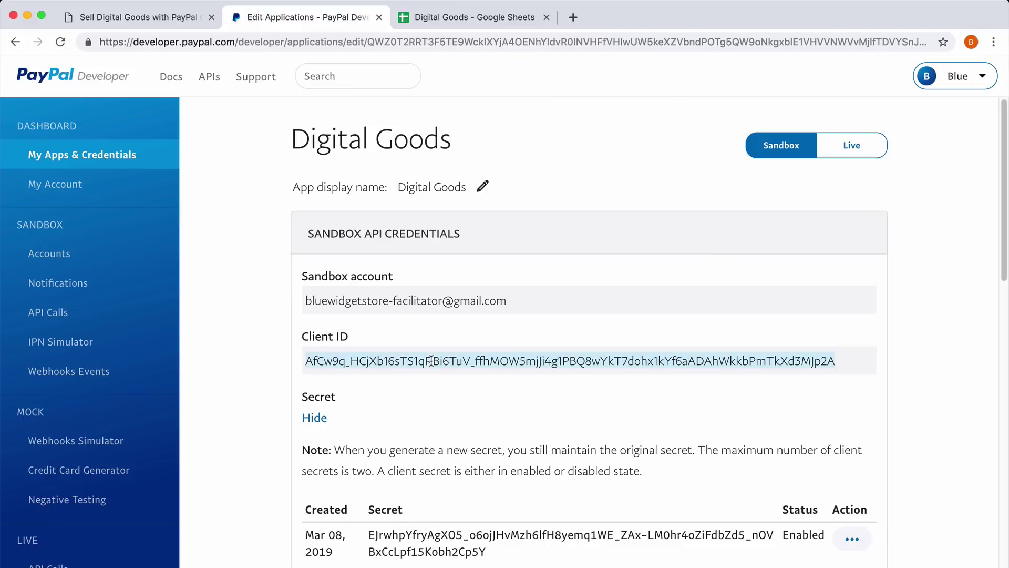
left_click(493, 19)
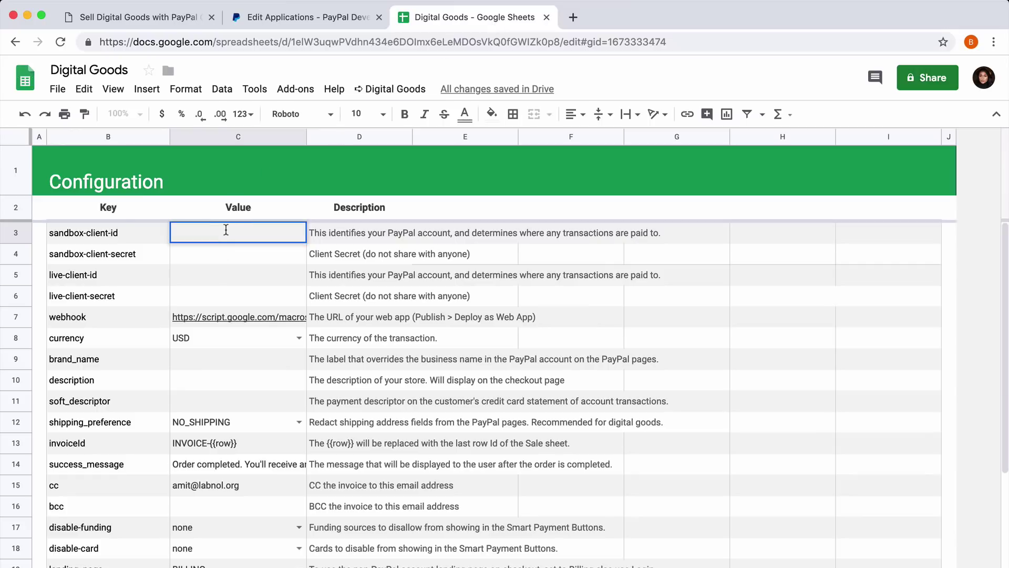
key("super+v")
left_click(300, 17)
double_click(420, 535)
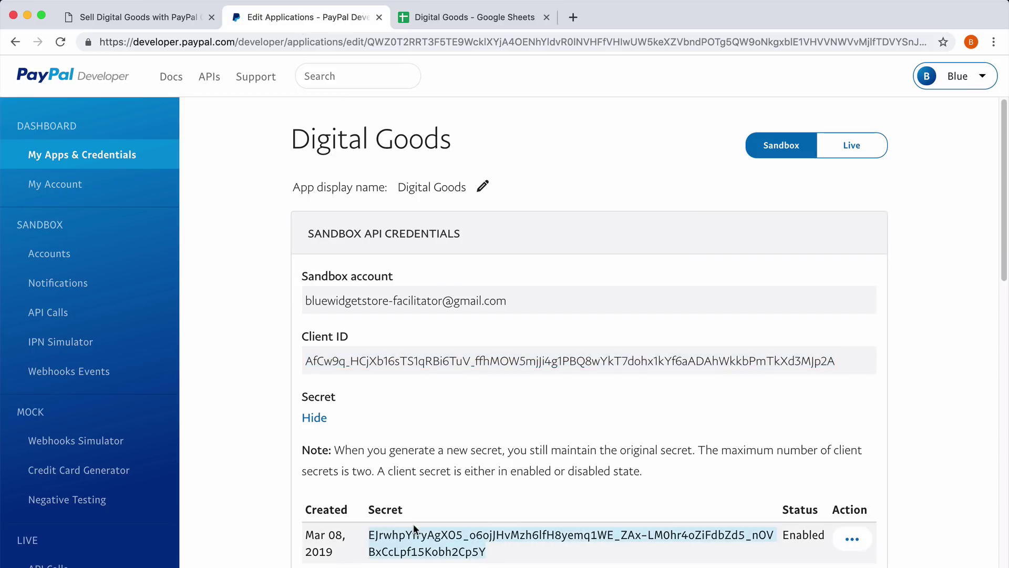
left_click(462, 20)
left_click(246, 256)
key("super+v")
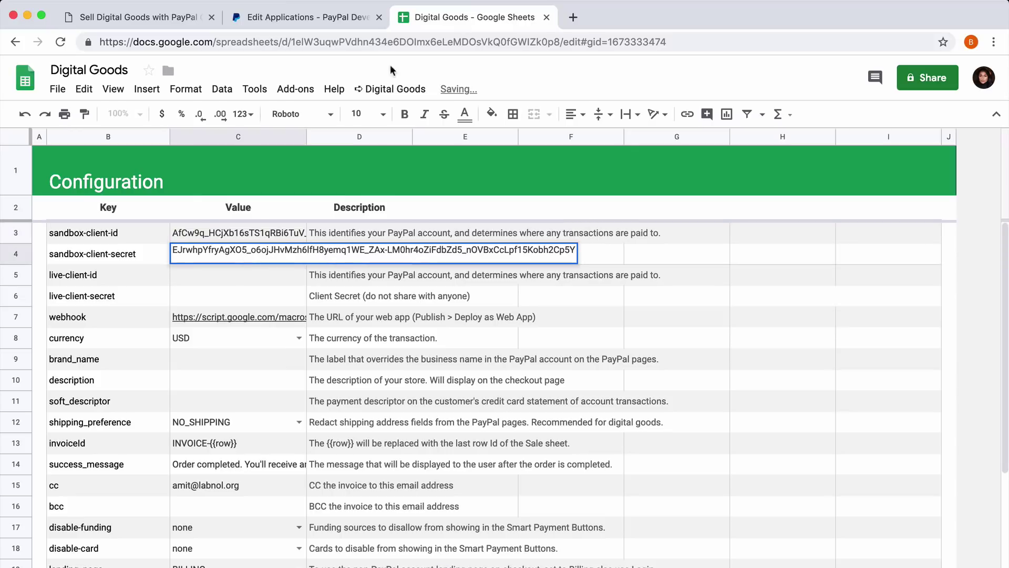
Copy the live Client ID from PayPal into the live-client-id cell C5.
left_click(305, 17)
left_click(855, 145)
double_click(490, 456)
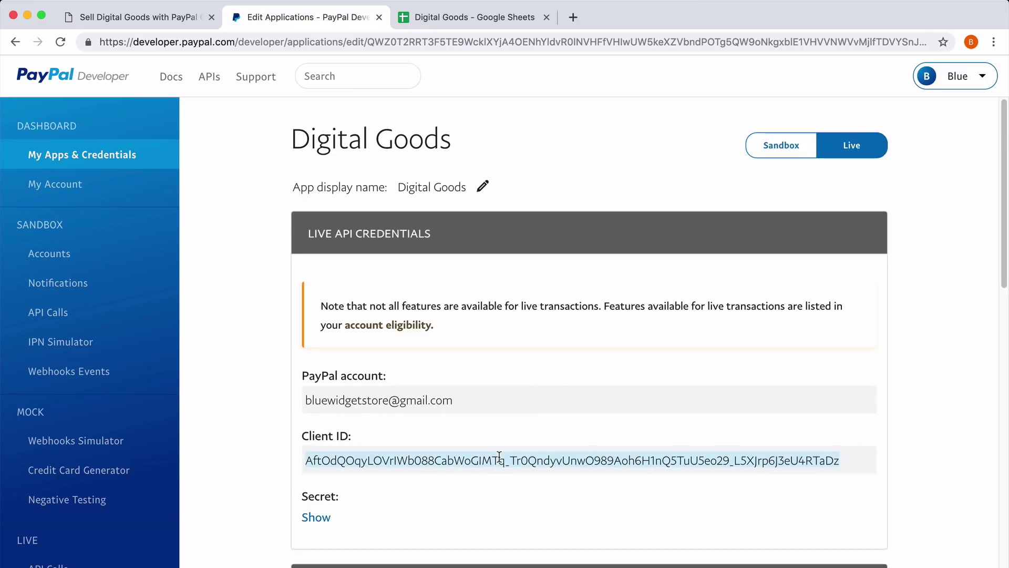
left_click(426, 20)
left_click(233, 274)
key("super+v")
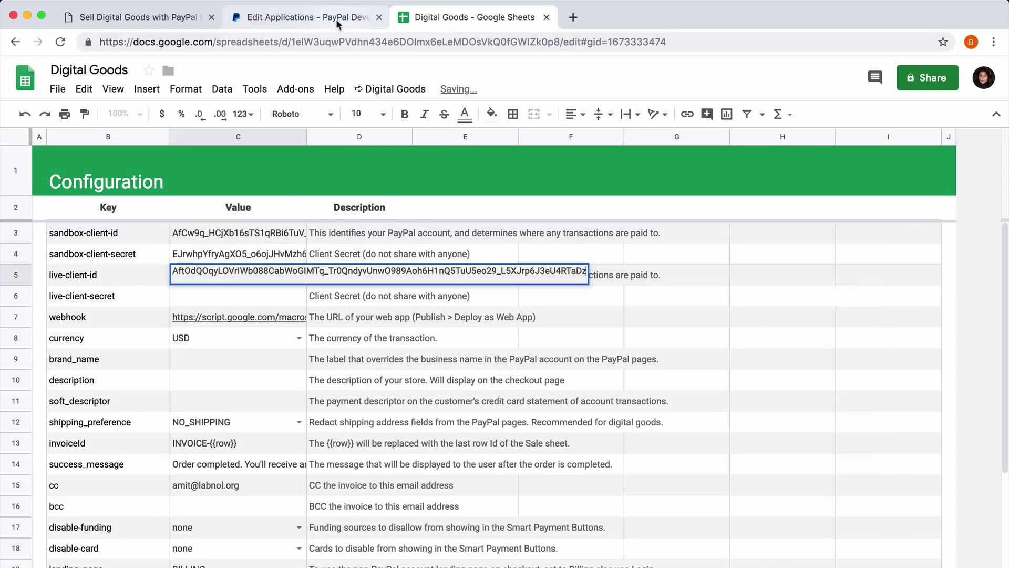
Reveal the live secret and paste it into the live-client-secret cell C6.
left_click(305, 17)
left_click(315, 514)
scroll(457, 475, "down", 3)
double_click(457, 475)
key("super+c")
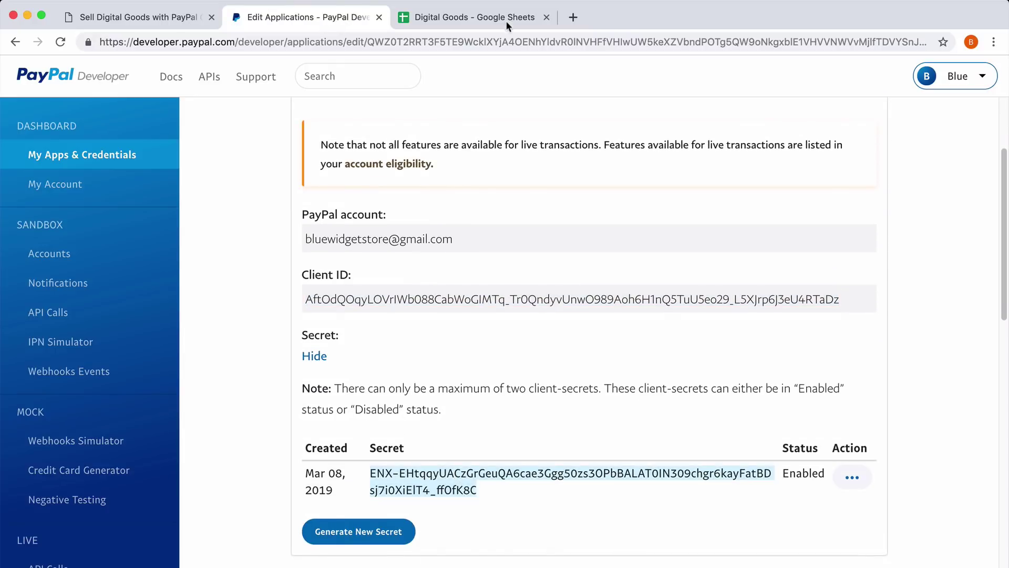
left_click(504, 20)
left_click(261, 291)
key("super+v")
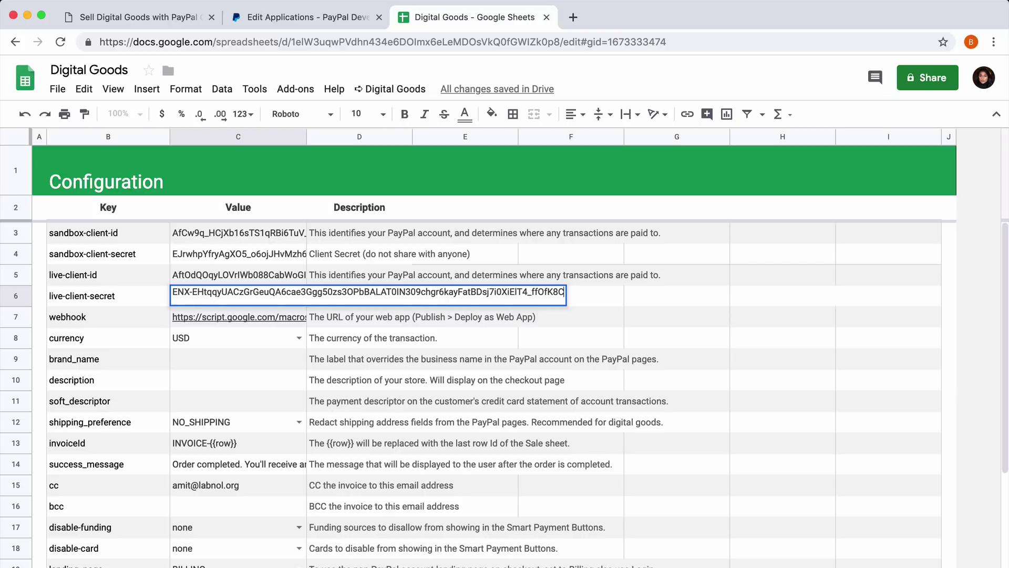
left_click(412, 337)
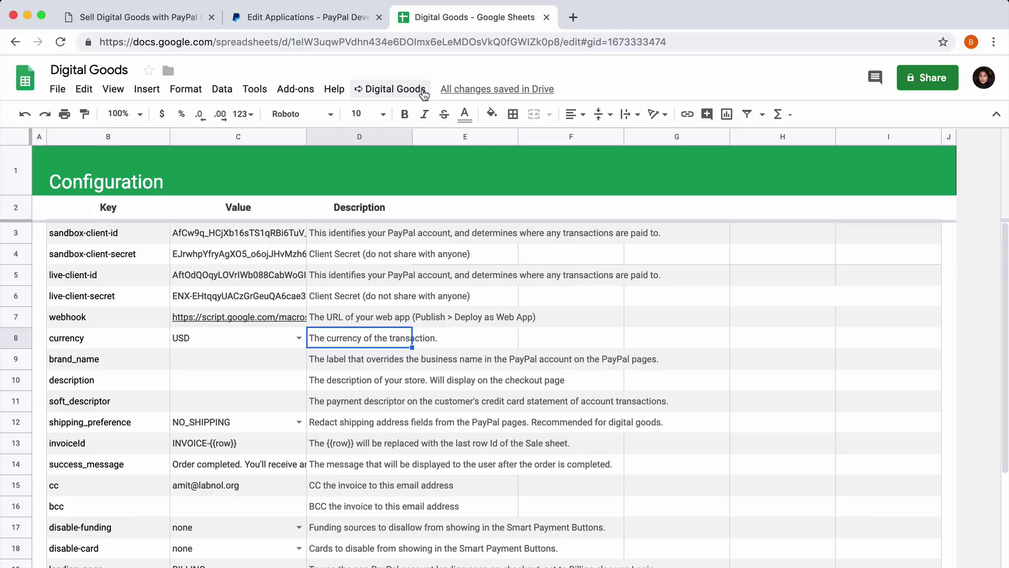
Run Test PayPal Configuration from the Digital Goods menu to check the PayPal connection.
left_click(423, 93)
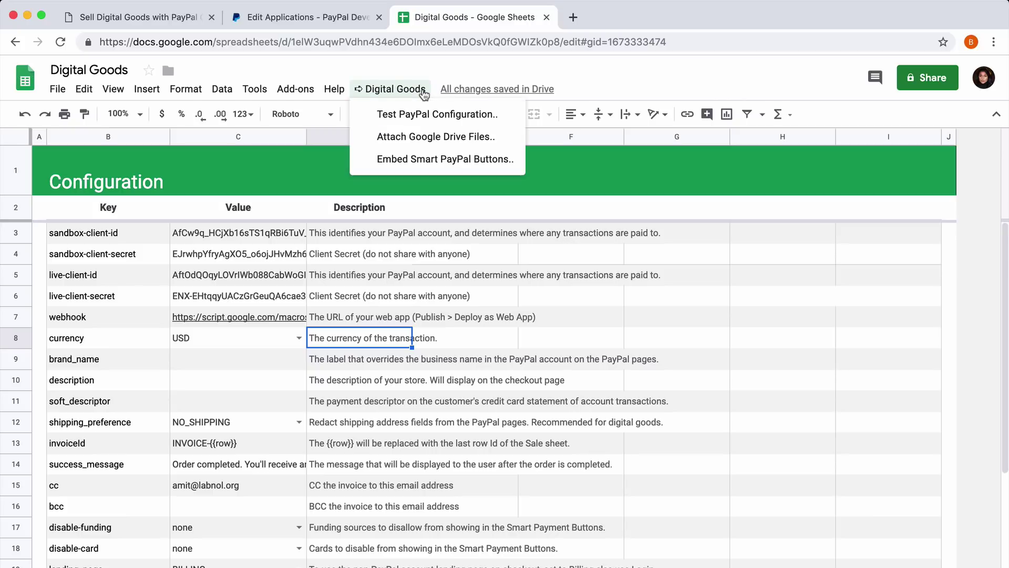
left_click(506, 117)
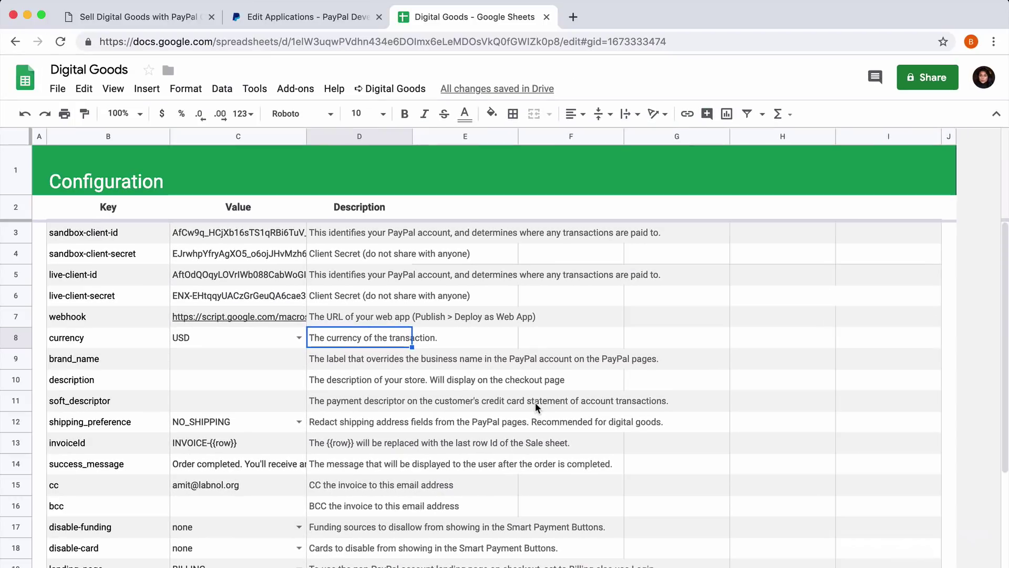
Keep USD currency; set brand name and description to Digital Inspiration, soft descriptor DIGITALINSPIRATION.
left_click(298, 337)
left_click(262, 356)
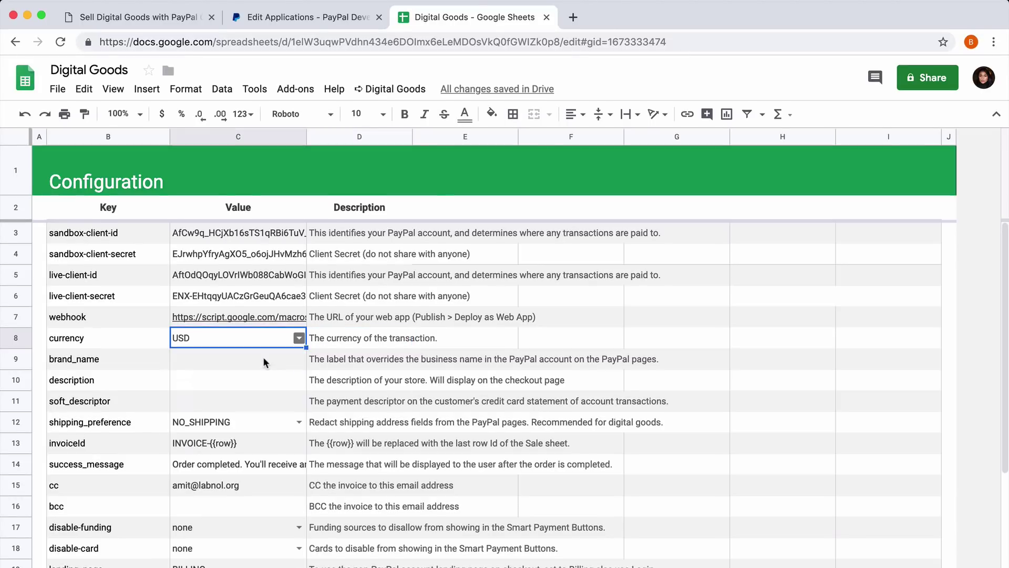
left_click(257, 366)
type("Di")
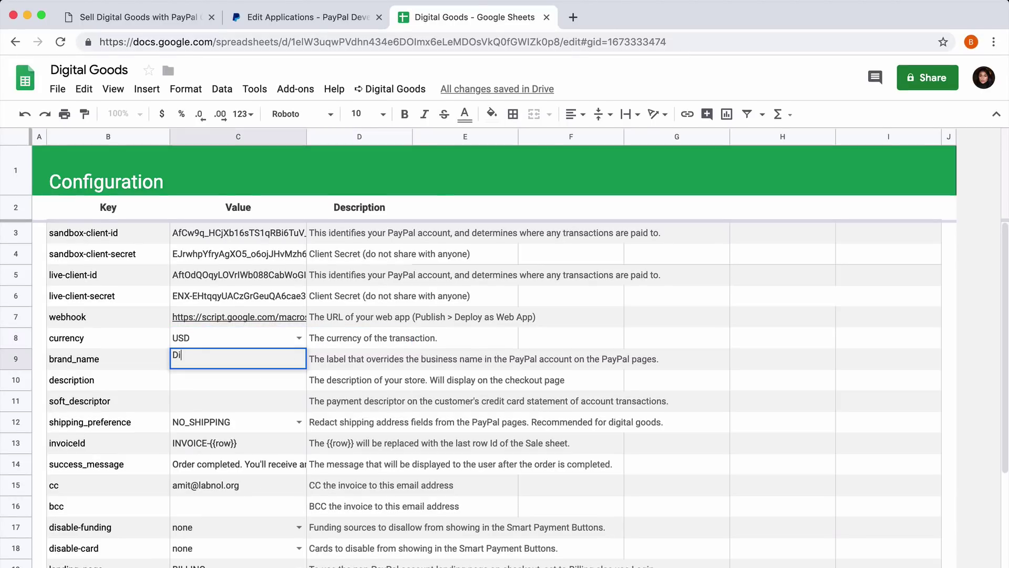
type("gital Inspiration")
key("Return")
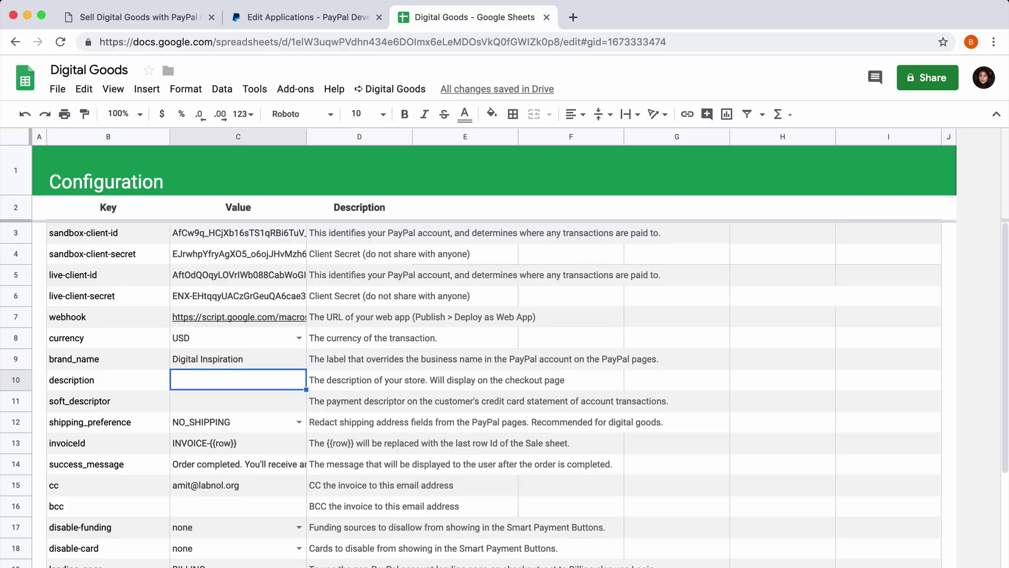
type("Digital")
key("Return")
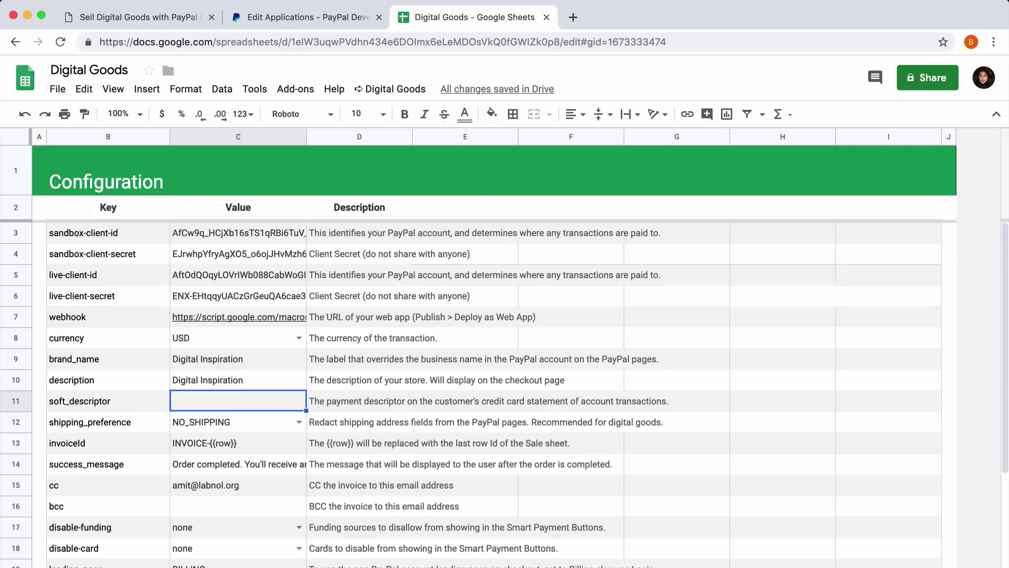
type("DIGITALINS")
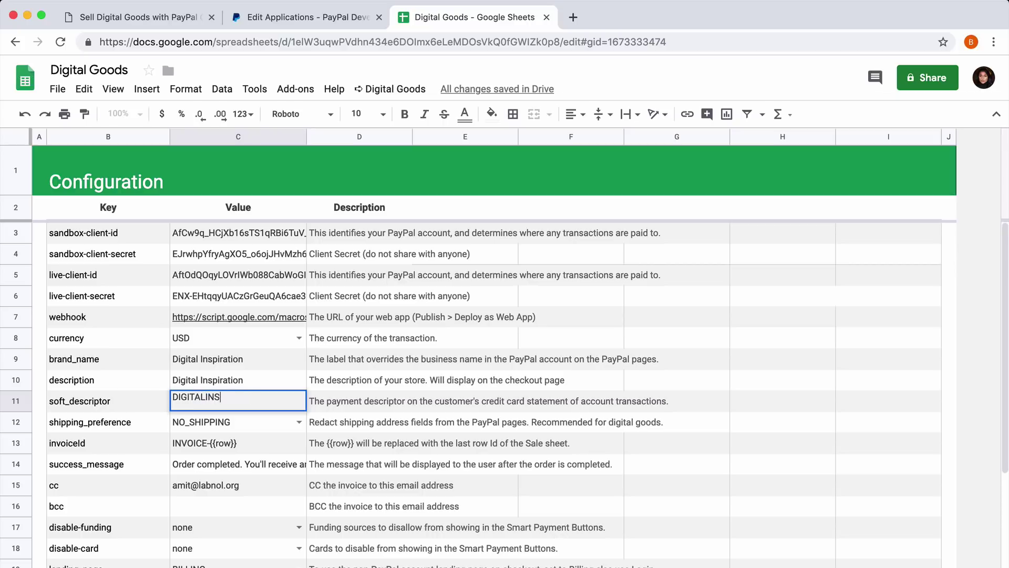
type("PIRATION")
key("Return")
Set the C12 shipping preference to GET_FROM_FILE, leaving the success message unchanged.
scroll(321, 425, "down", 3)
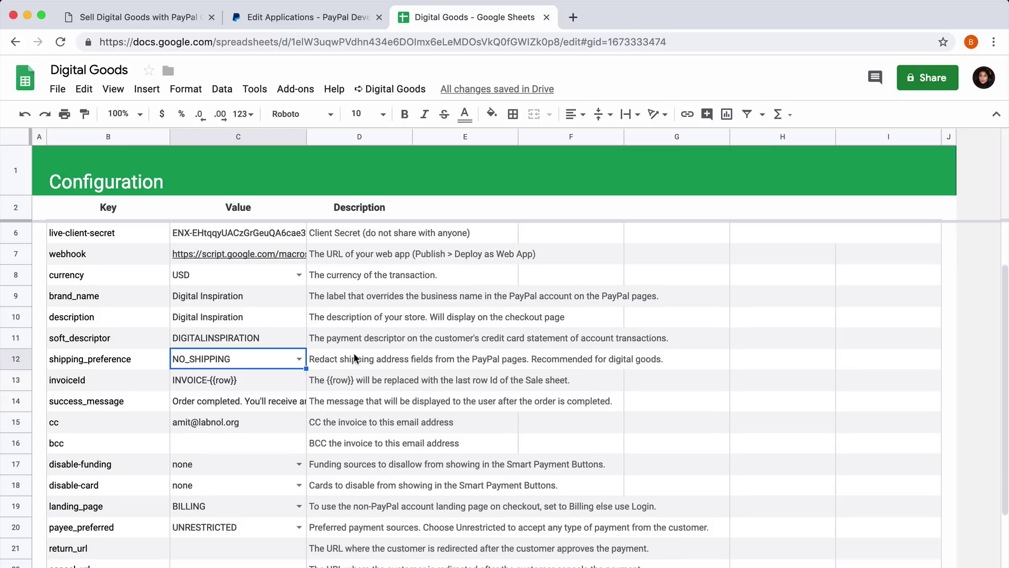
left_click(298, 360)
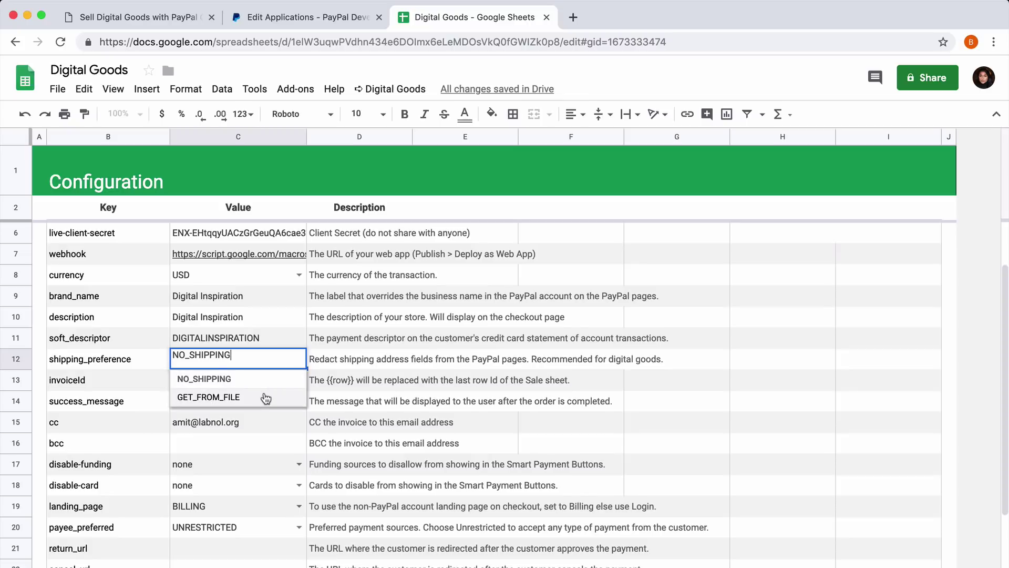
left_click(266, 398)
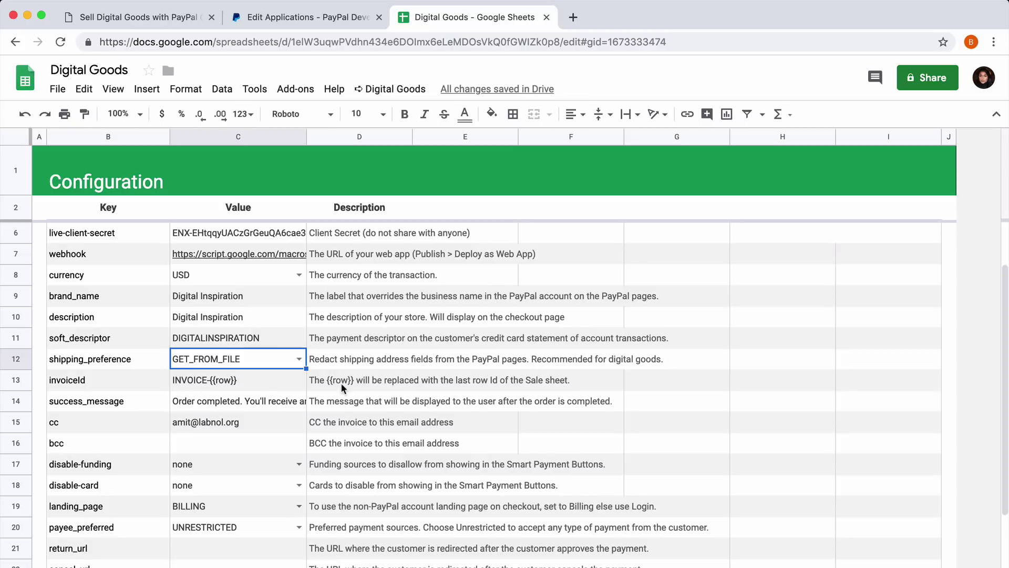
left_click(277, 385)
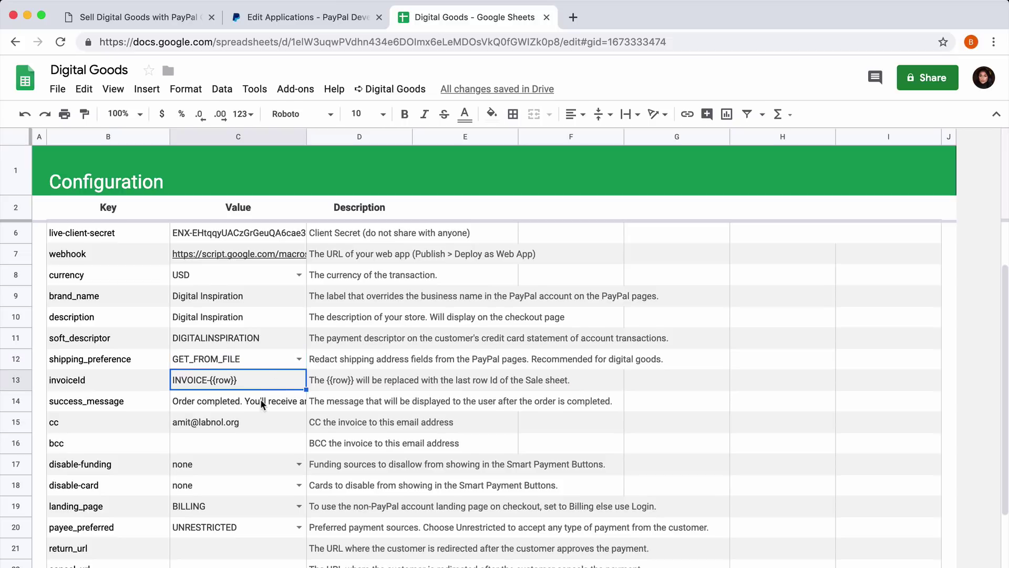
double_click(260, 399)
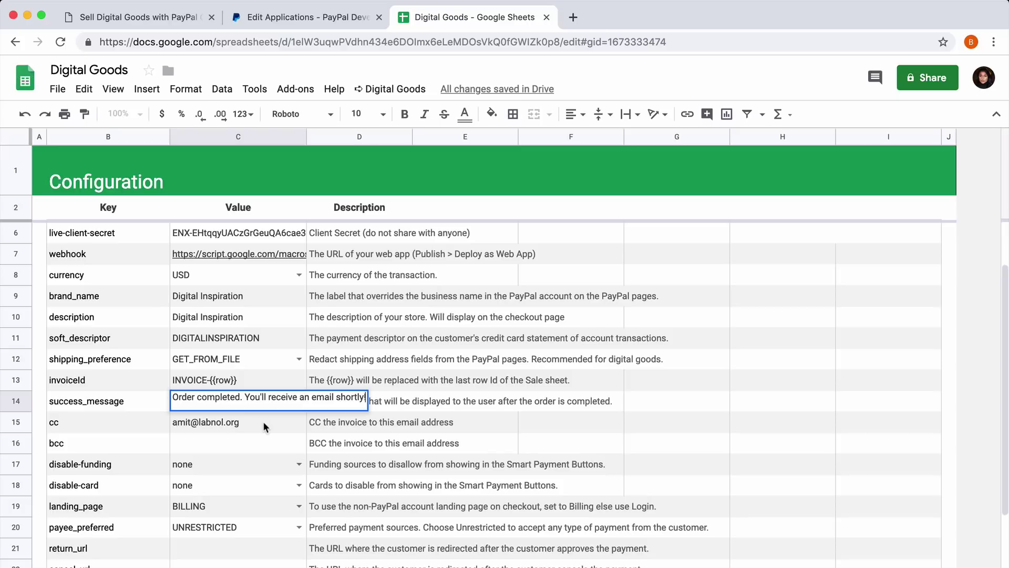
left_click(263, 421)
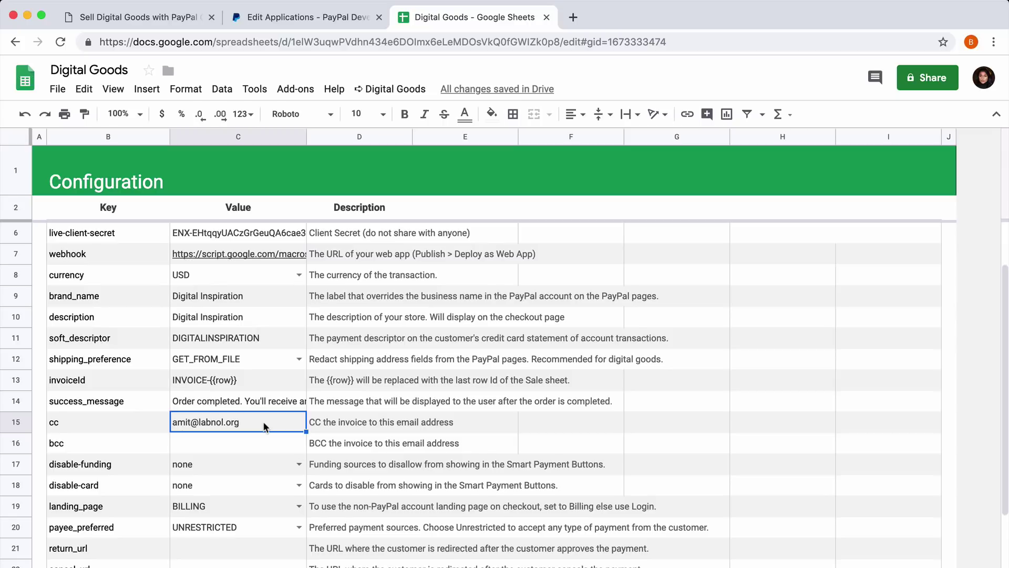
key("Down")
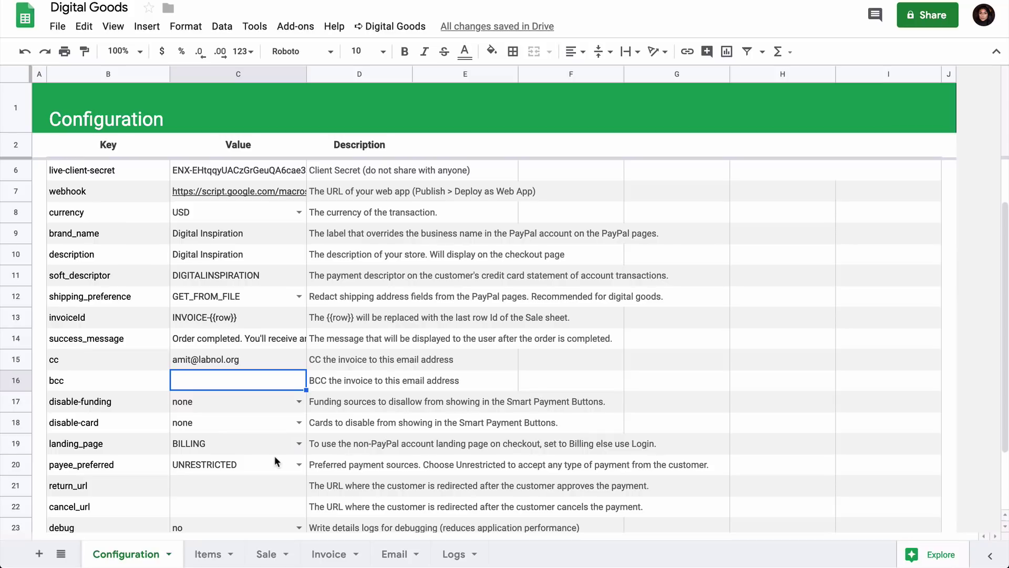
On the Items sheet, set the tax rate in E1 to 20%.
left_click(208, 553)
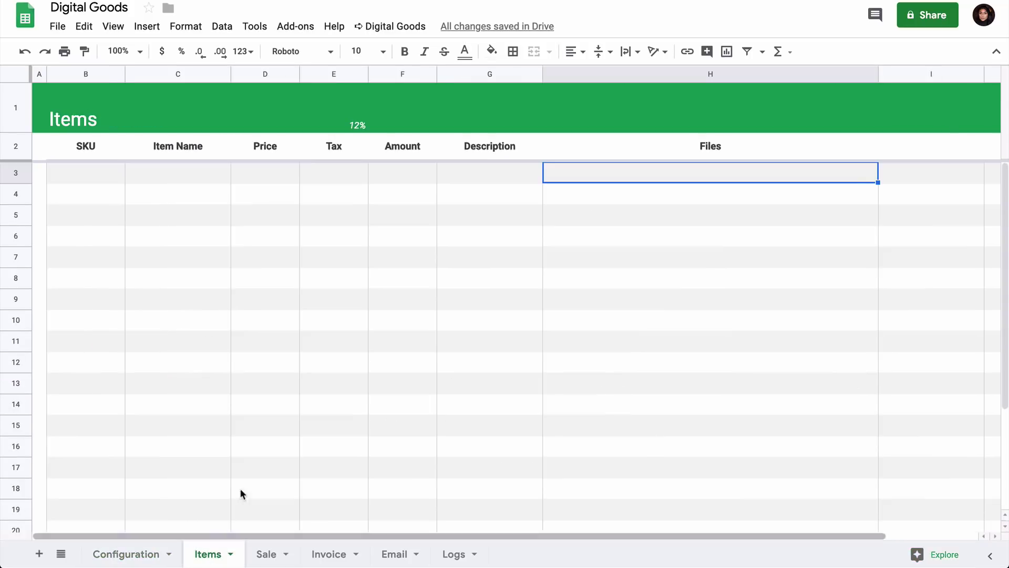
left_click(98, 179)
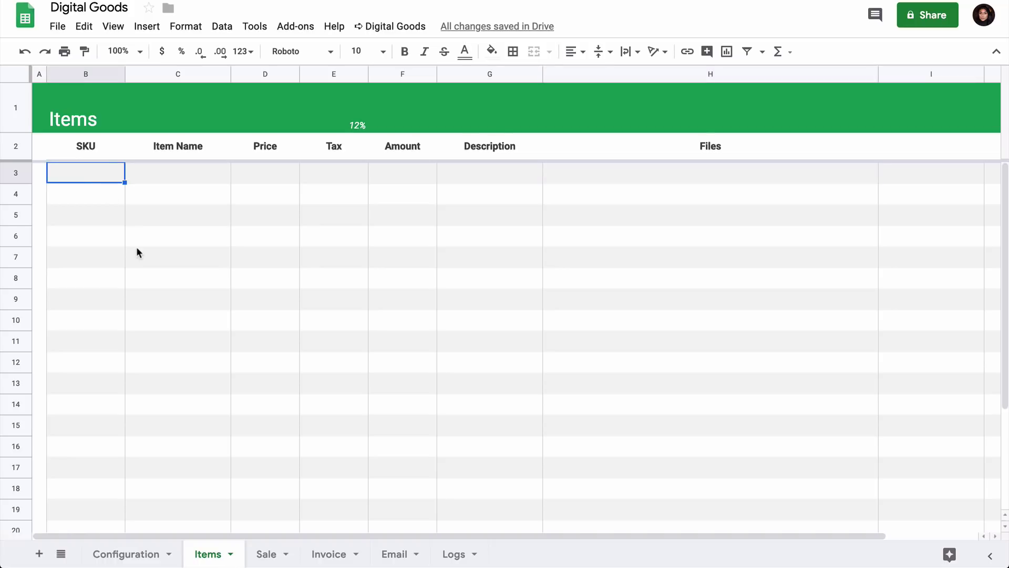
left_click(340, 123)
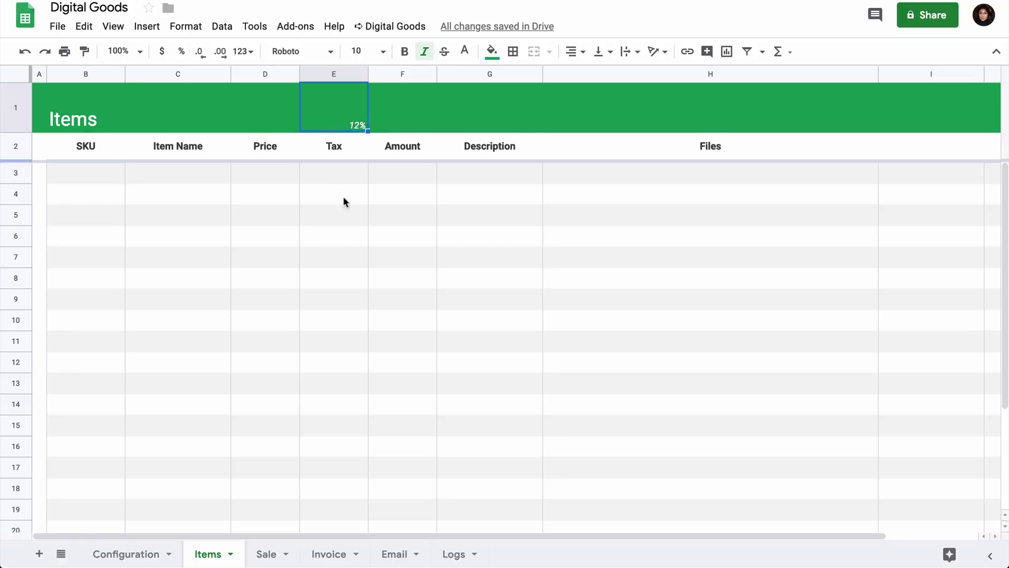
type("20")
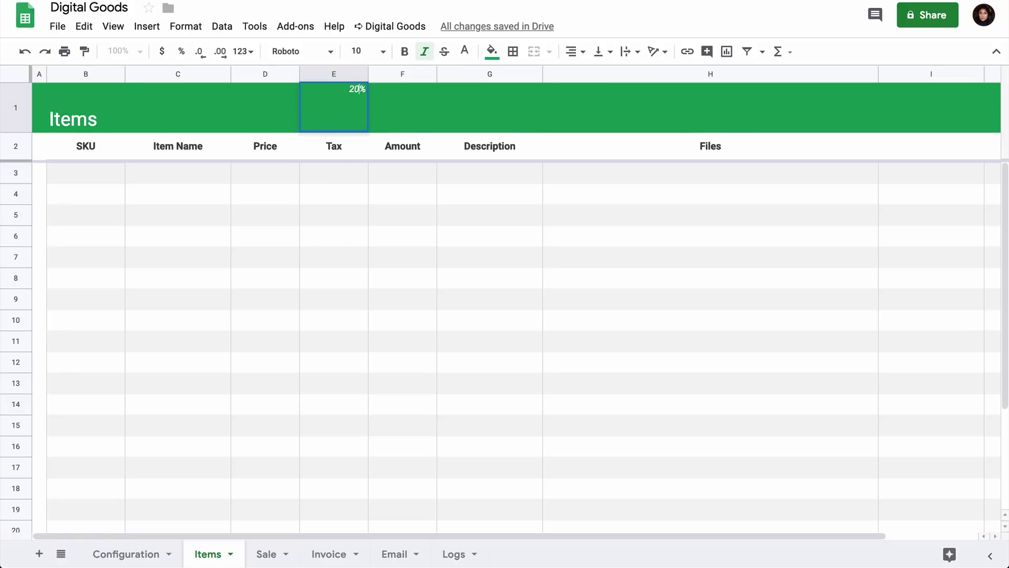
key("Return")
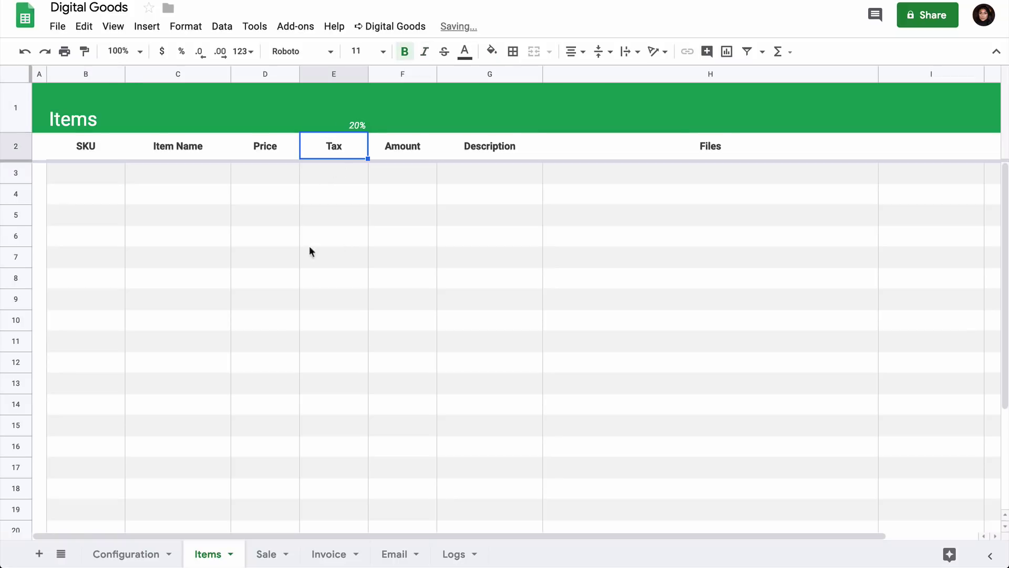
Enter item DI01, 101 Useful Websites, priced 9.99, with description PDF eBook.
left_click(91, 171)
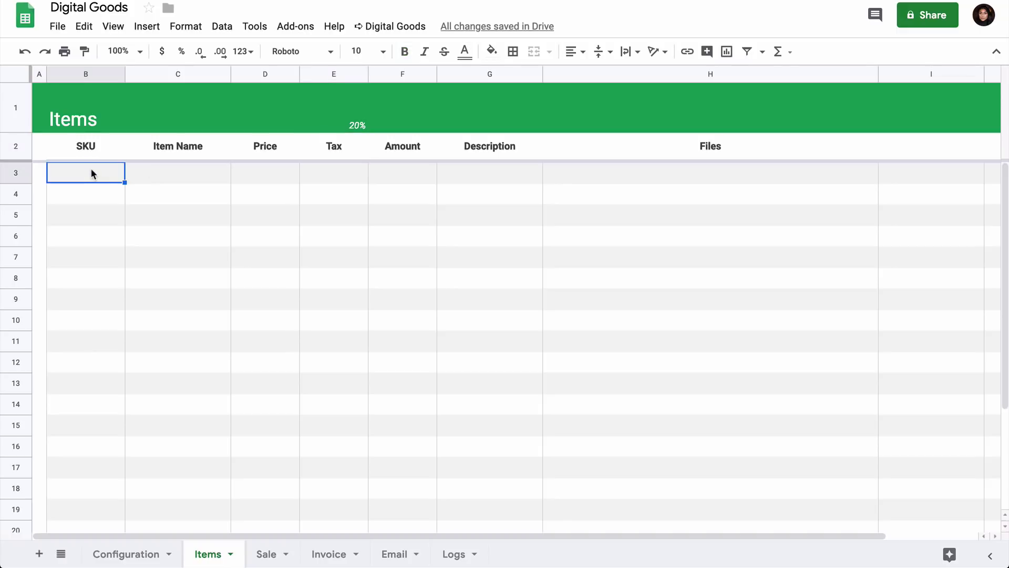
type("DI01")
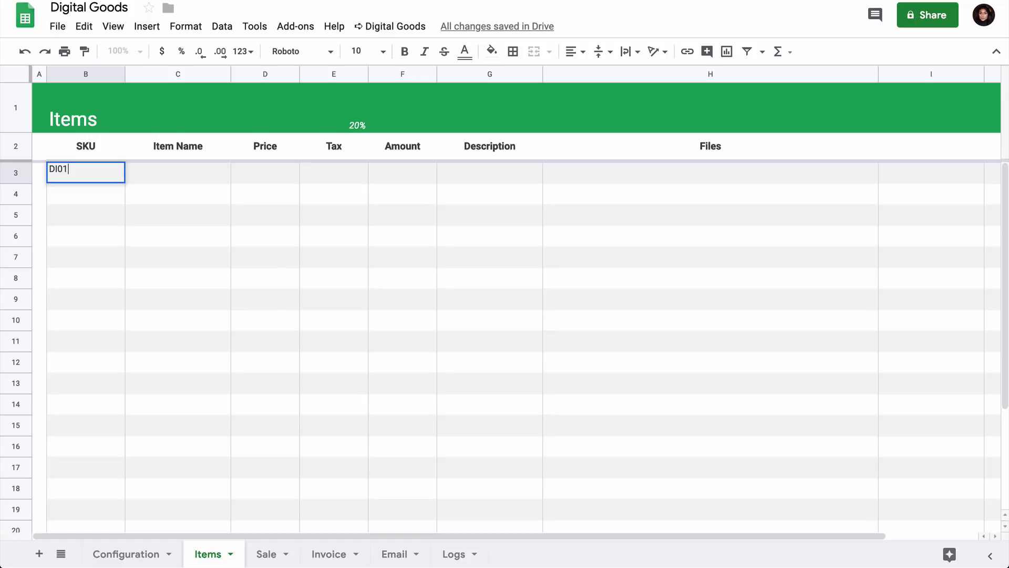
key("Tab")
type("101 ")
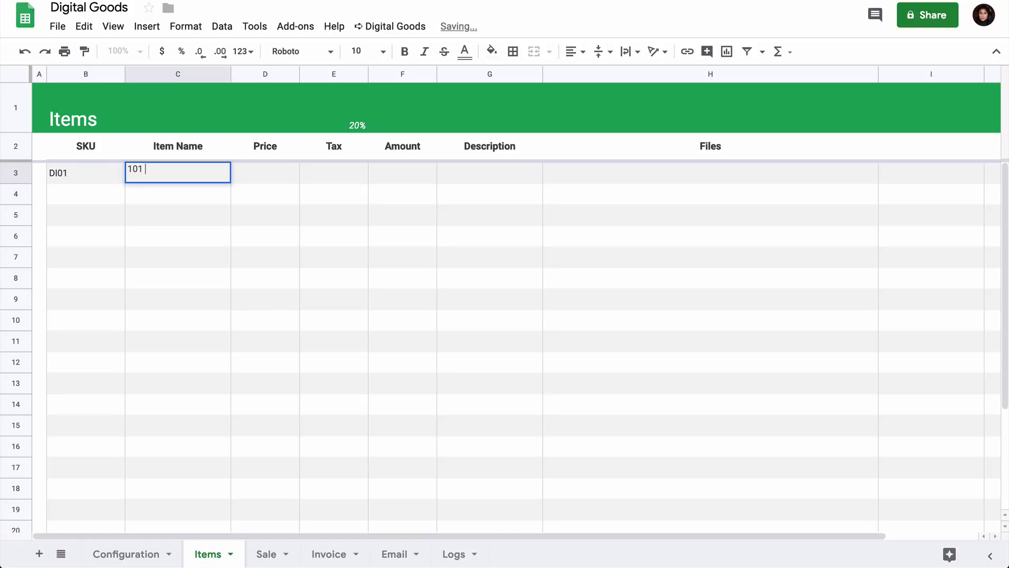
type("Useful Websites")
key("Tab")
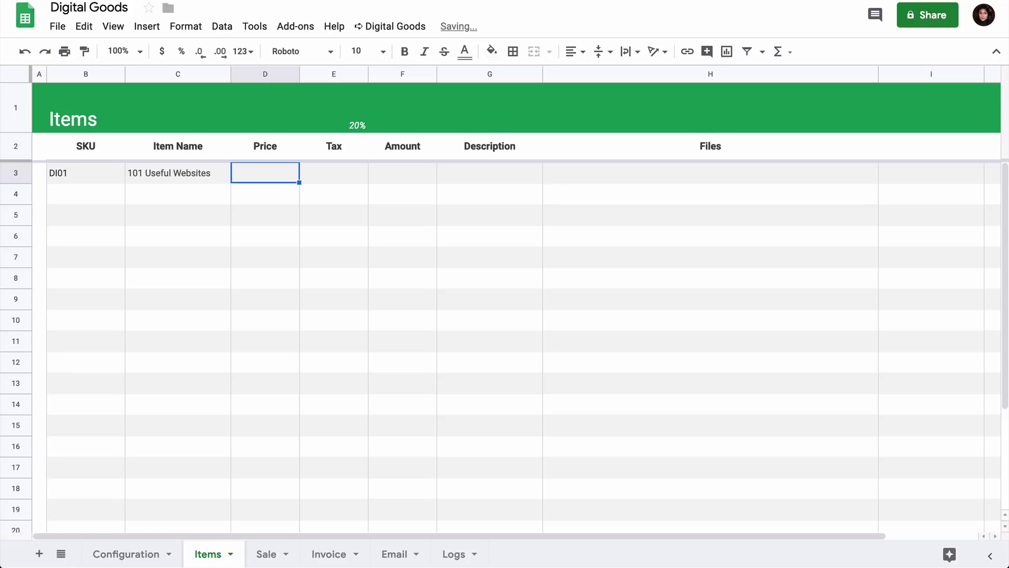
type("9.99")
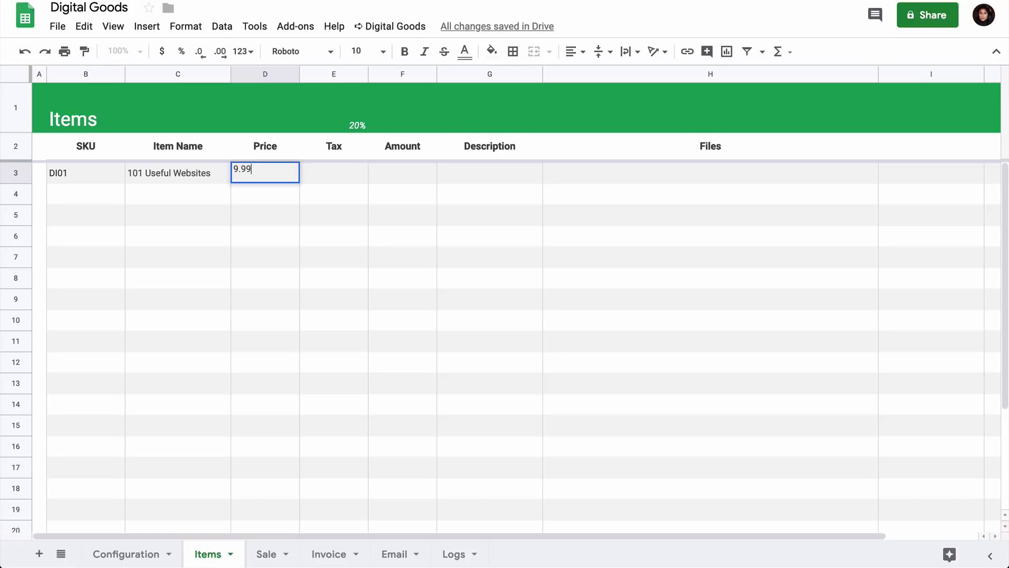
key("Tab")
left_click(265, 172)
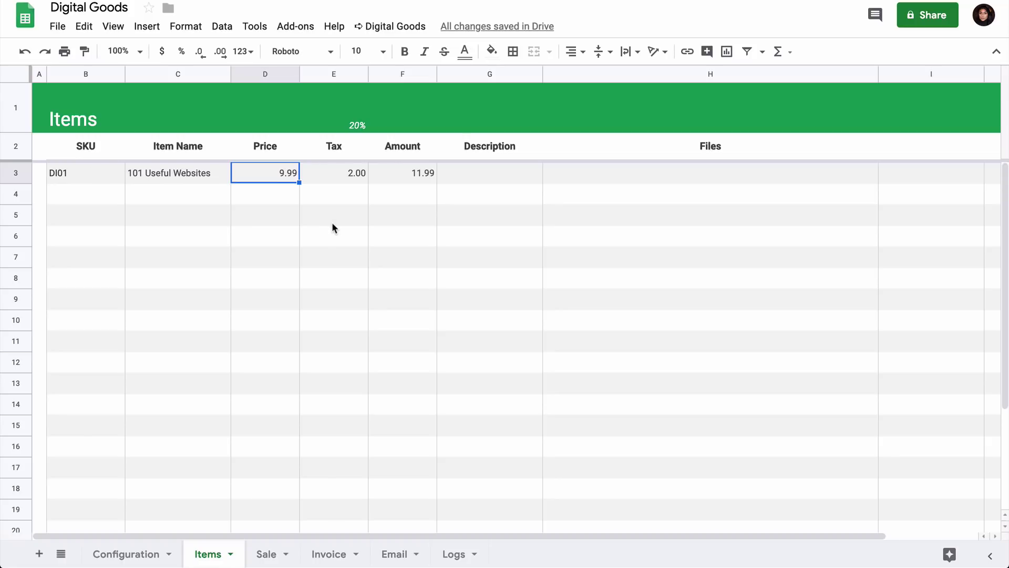
left_click(468, 174)
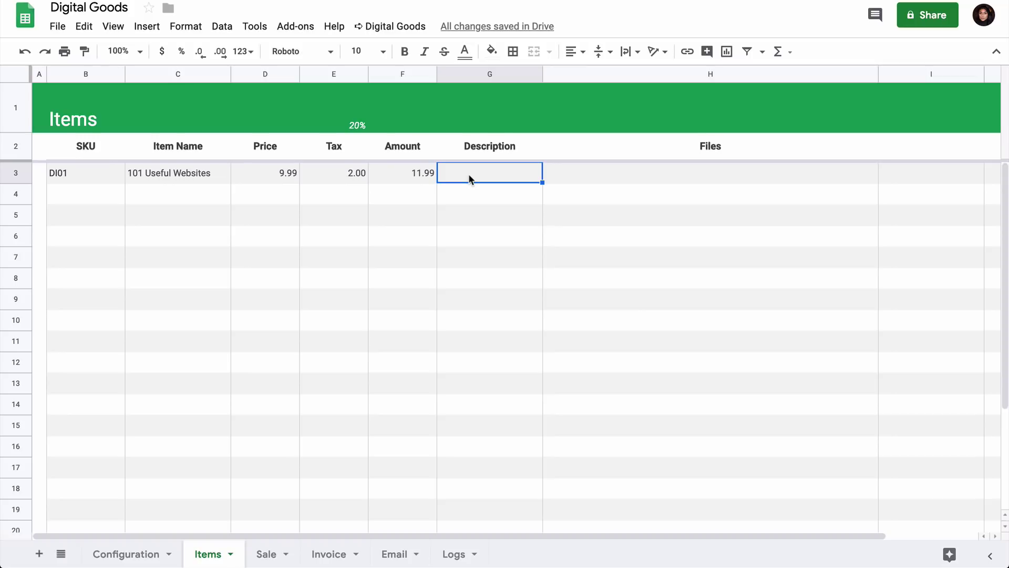
type("PDF e")
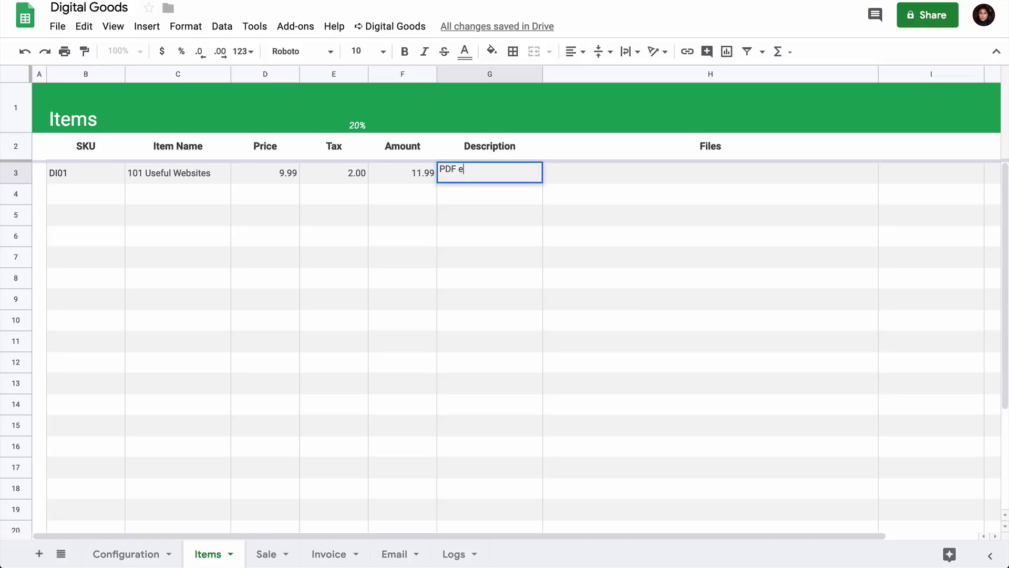
type("Book")
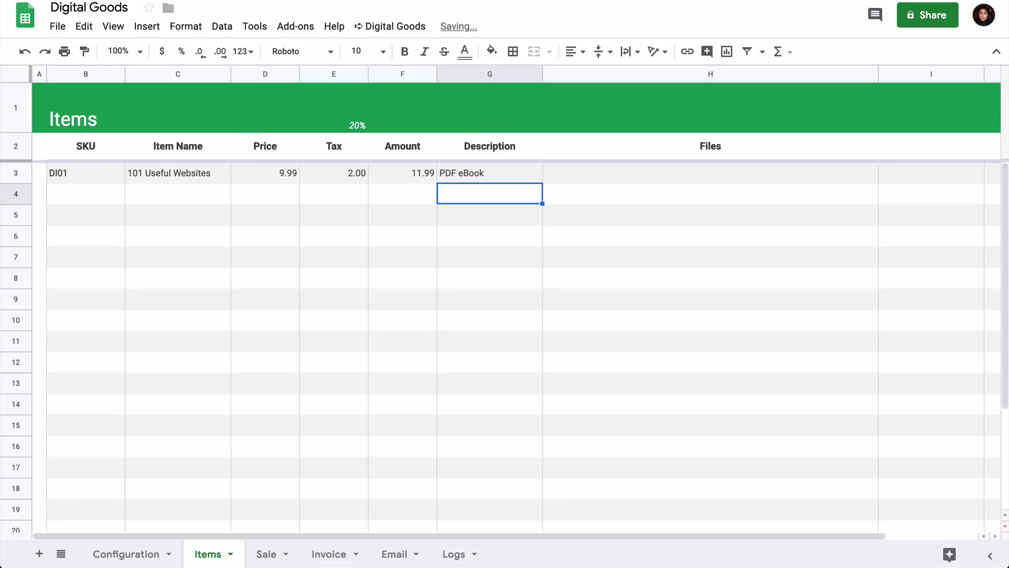
Attach 101 Useful Websites.pdf from the Drive Files folder to DI01's Files cell.
key("Right")
key("Up")
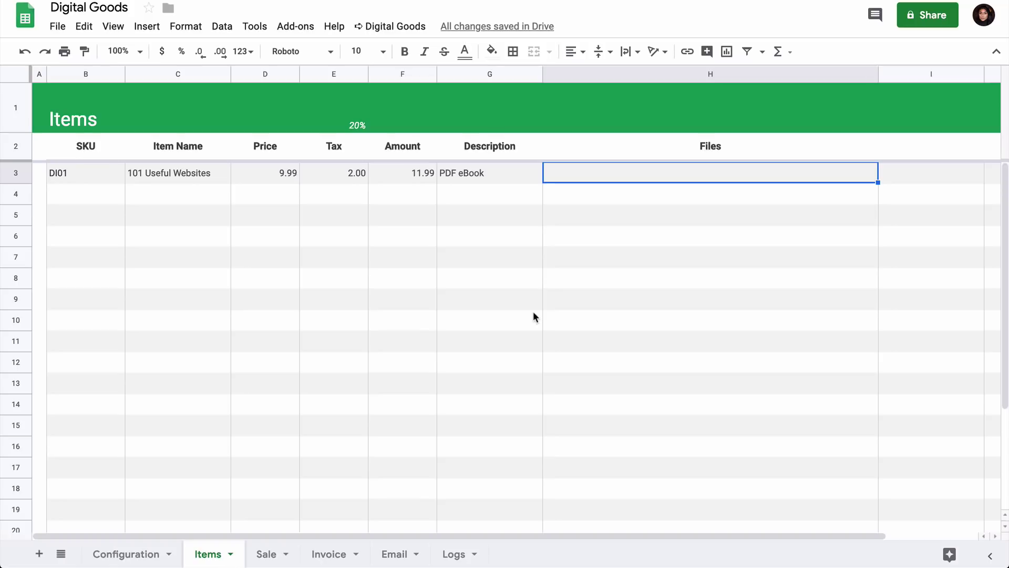
left_click(408, 35)
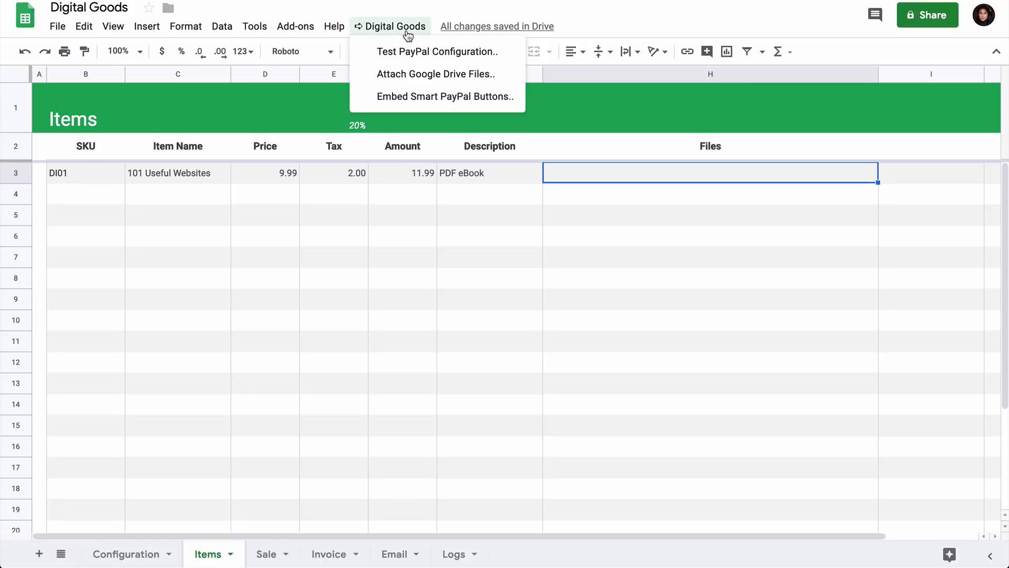
left_click(462, 75)
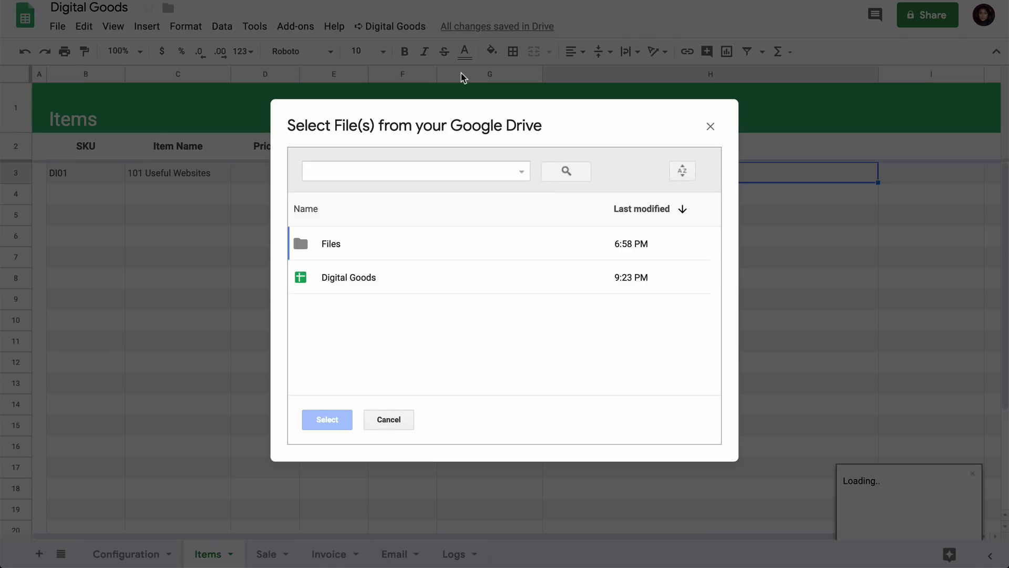
double_click(406, 247)
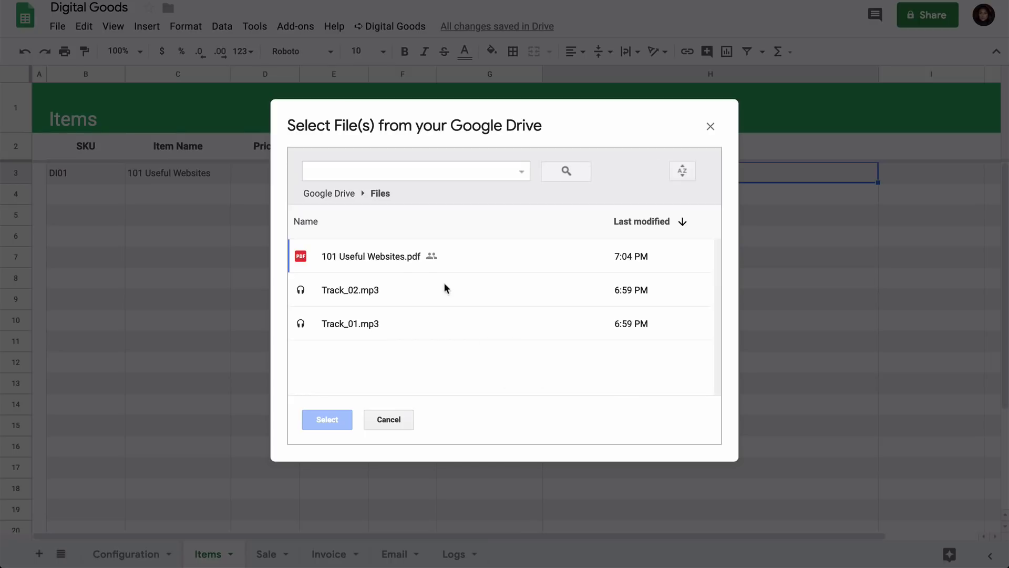
left_click(394, 254)
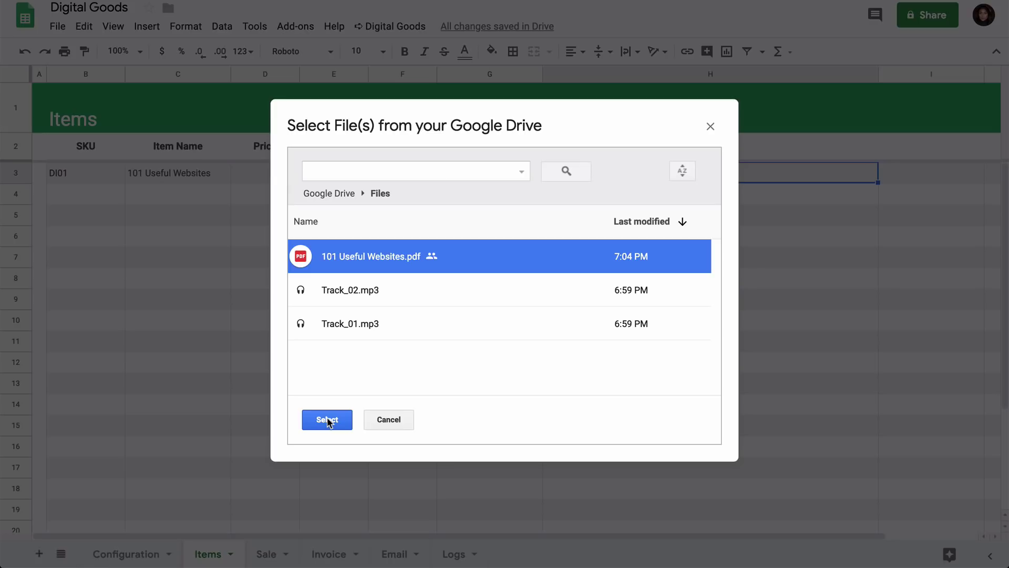
left_click(327, 420)
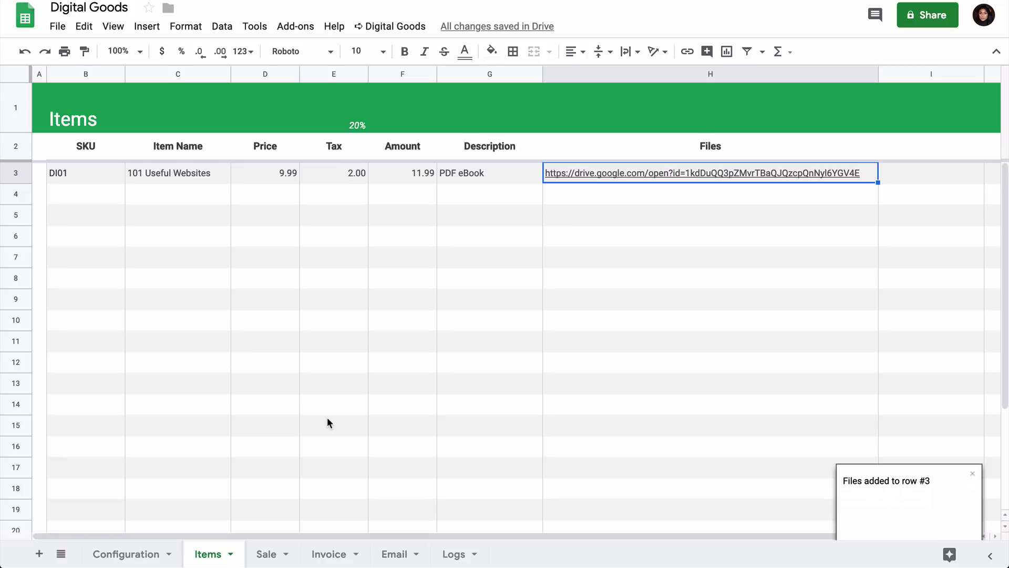
Enter item DI02, Workout Music, priced 4.99, described as MP3 Files in row 4.
left_click(79, 192)
type("DI02")
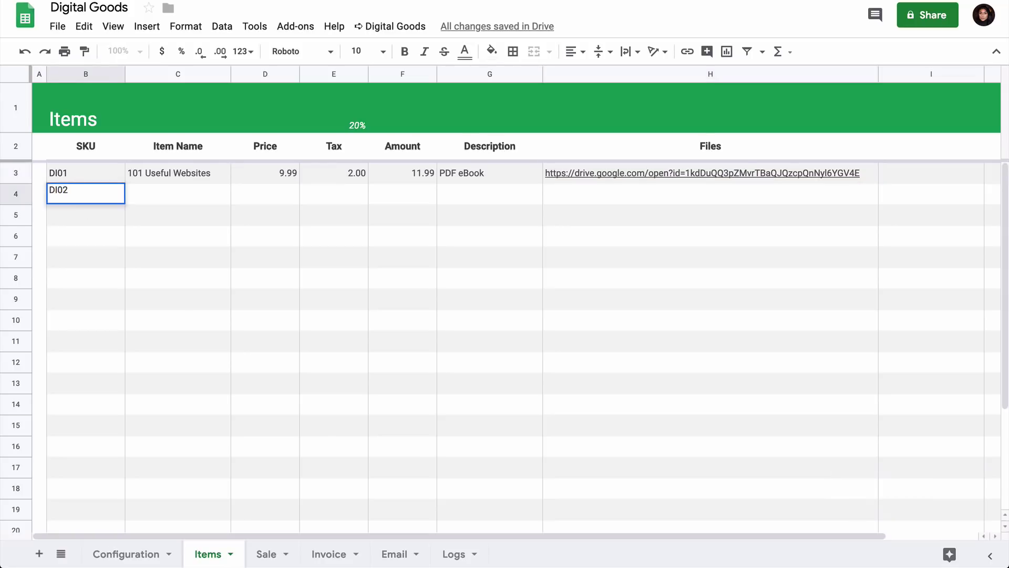
key("Tab")
type("Workou")
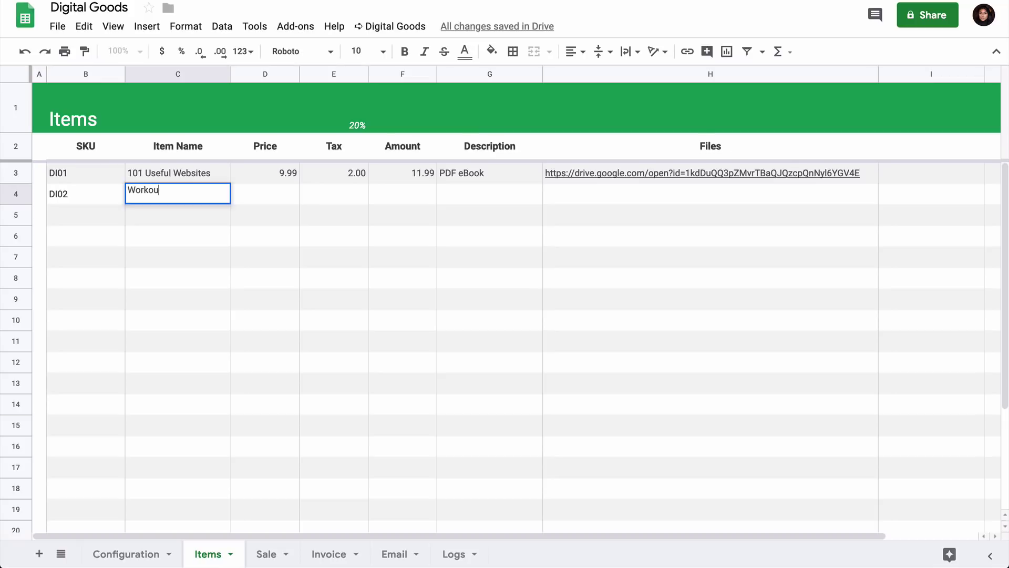
type("t Music")
key("Tab")
type("4.99")
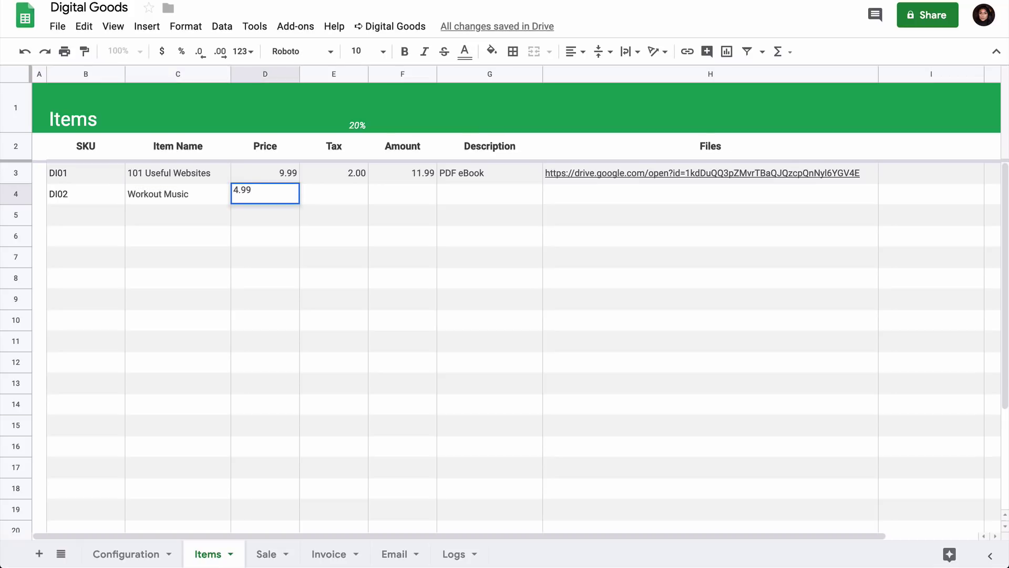
key("Tab")
key("Tab")
key("Tab")
type("MP")
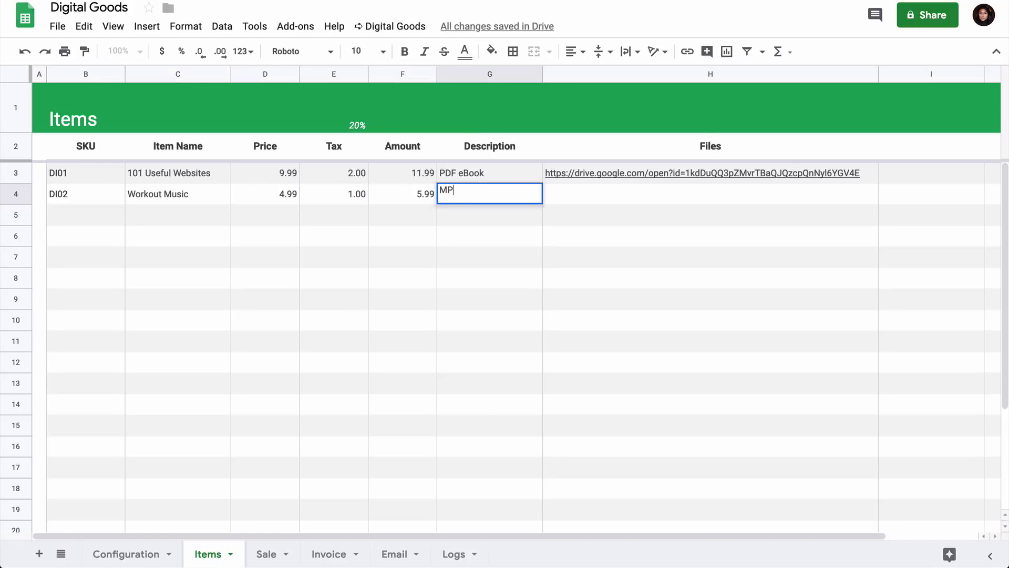
type("3 Files")
key("Tab")
Attach Track_02.mp3 and Track_01.mp3 from Drive to Workout Music, then open the Invoice sheet.
left_click(390, 27)
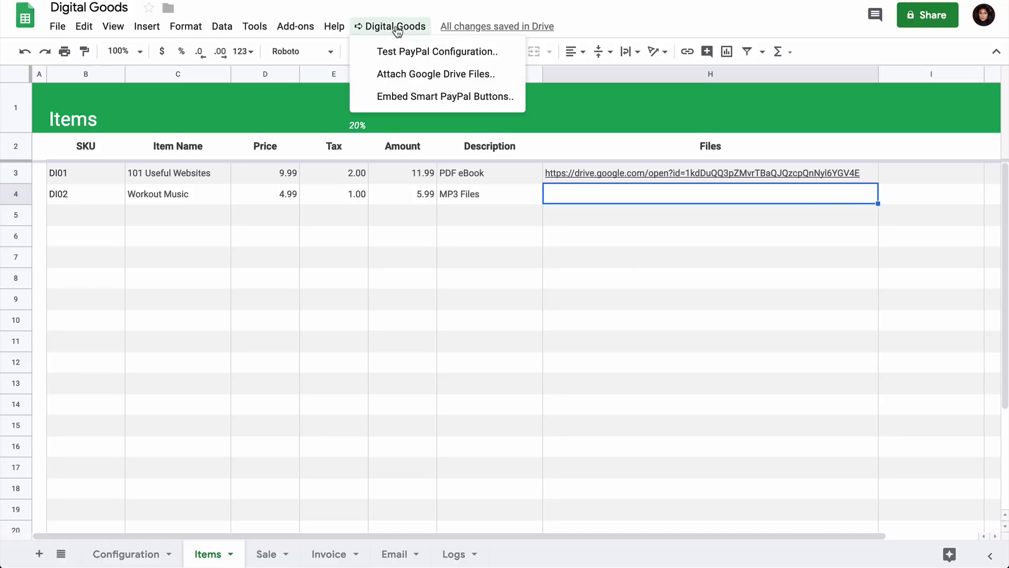
left_click(429, 76)
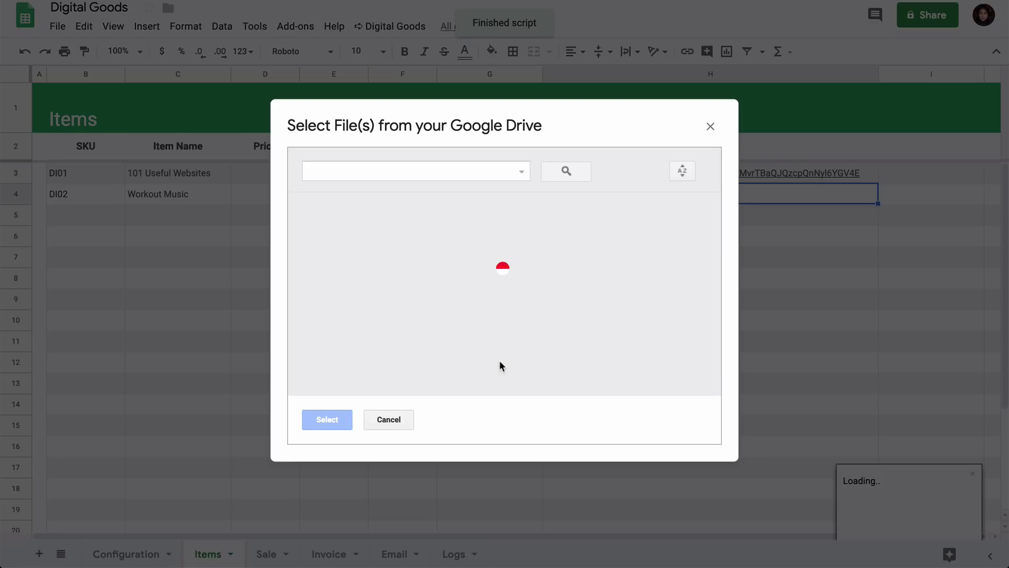
double_click(428, 247)
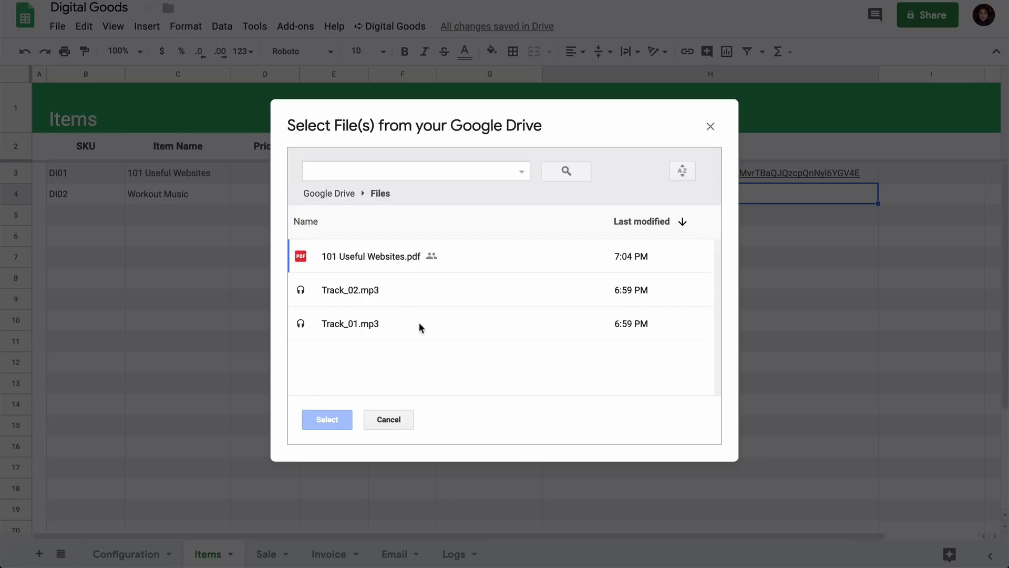
left_click(415, 286)
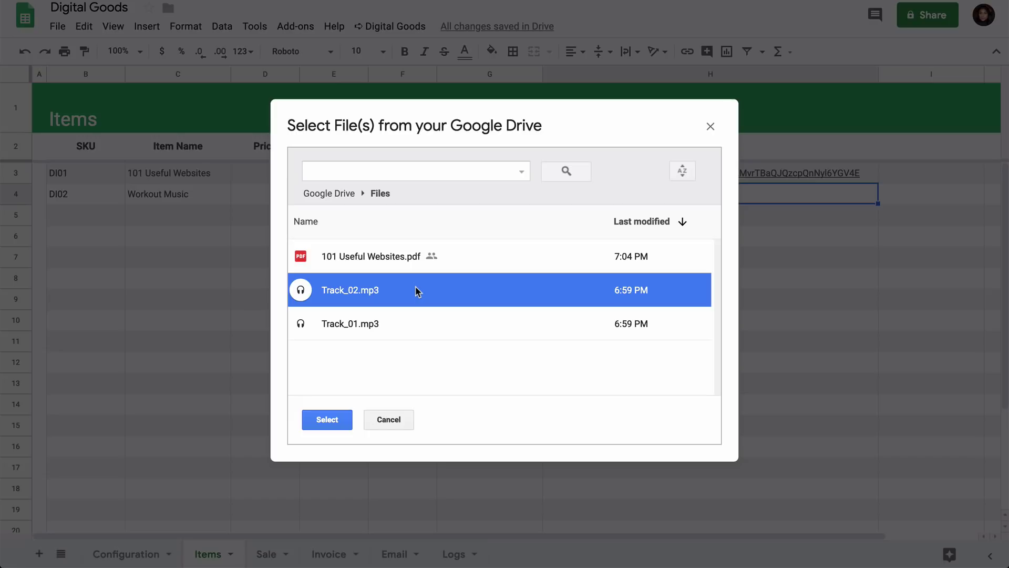
left_click(396, 320, "shift")
left_click(331, 419)
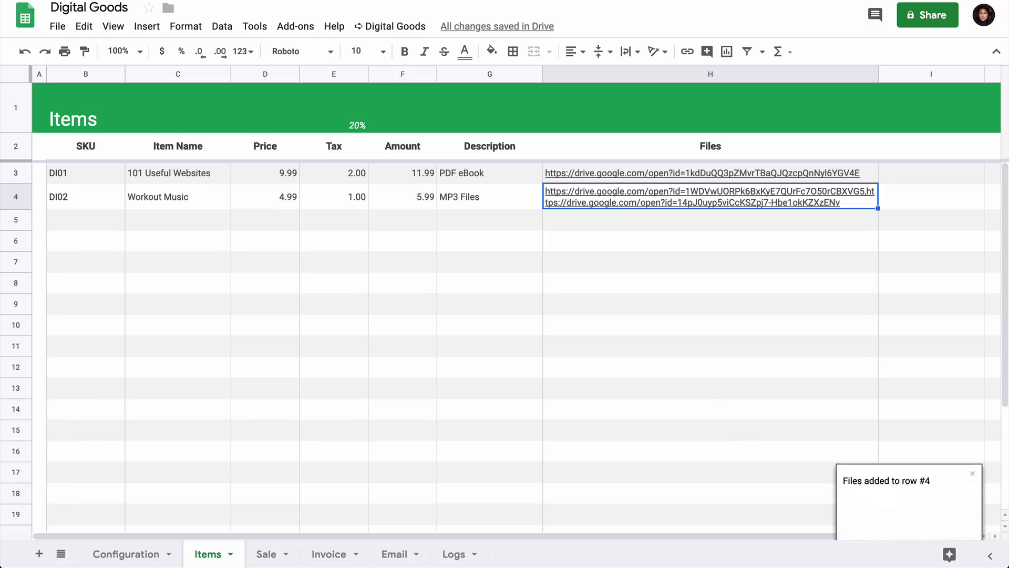
left_click(710, 240)
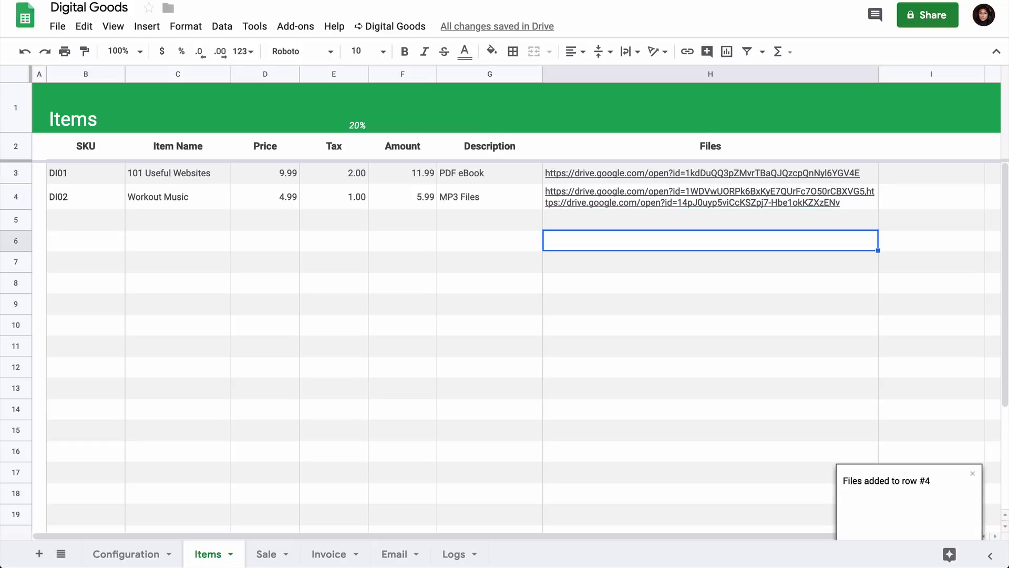
left_click(328, 554)
Replace both Your Company cells on the invoice with Digital Inspiration.
left_click(92, 119)
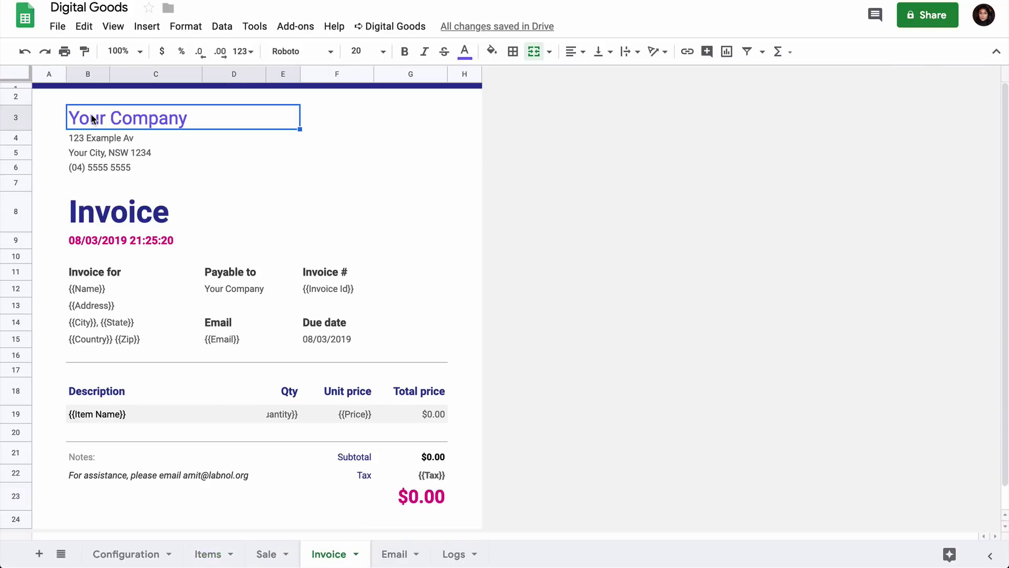
type("Digital I")
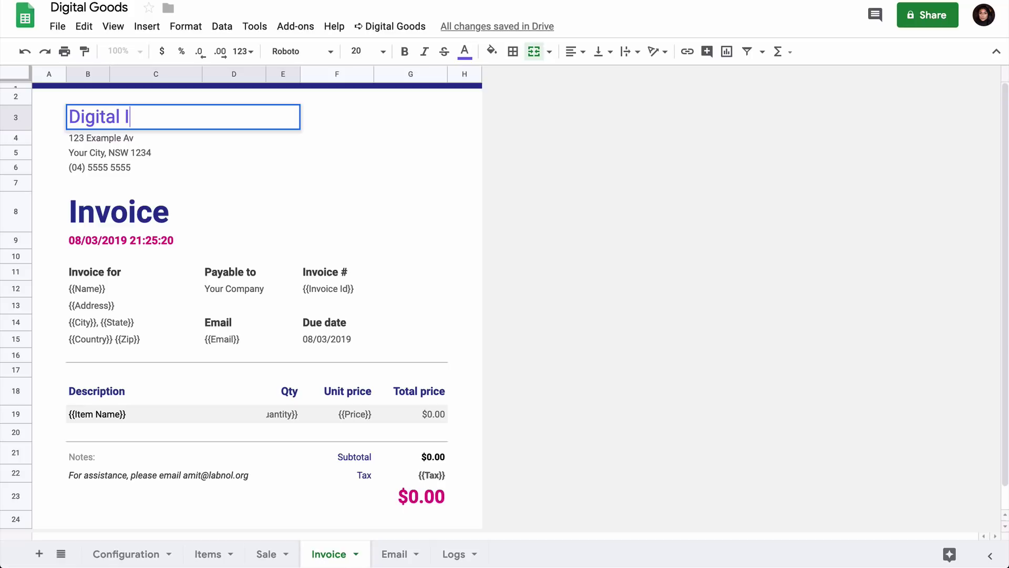
type("nspiration")
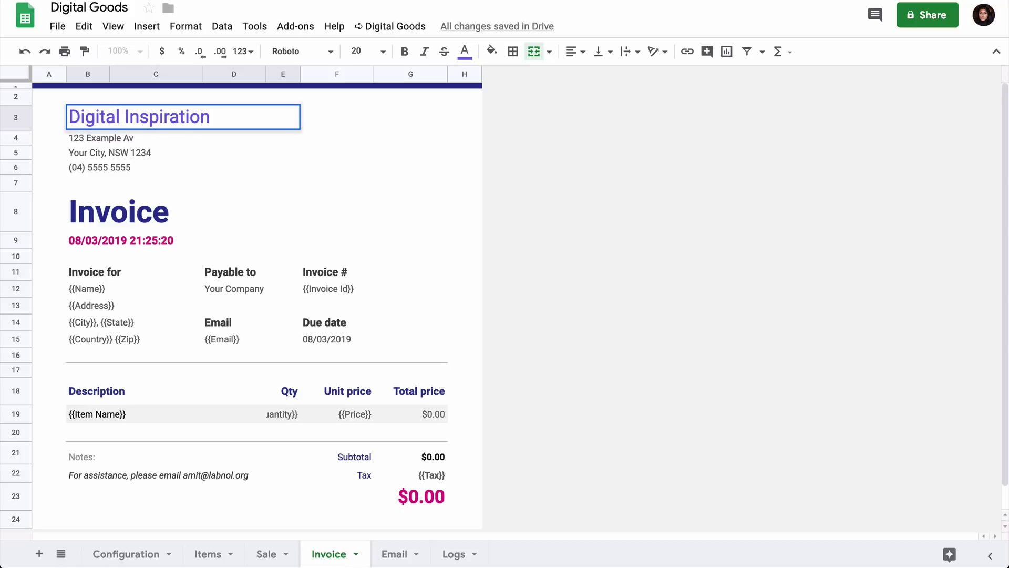
left_click(251, 288)
type("Digital I")
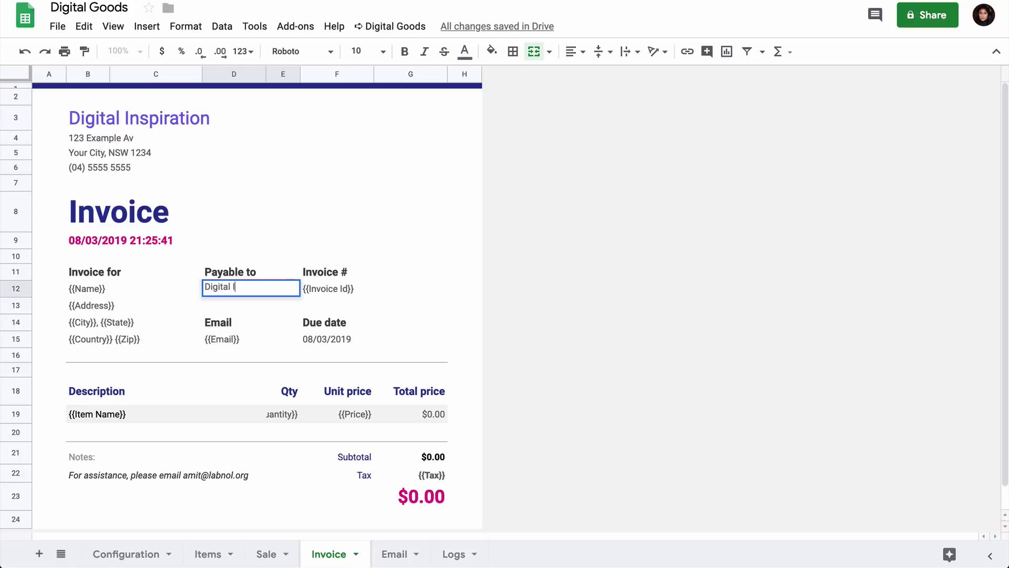
type("nspiration")
key("Return")
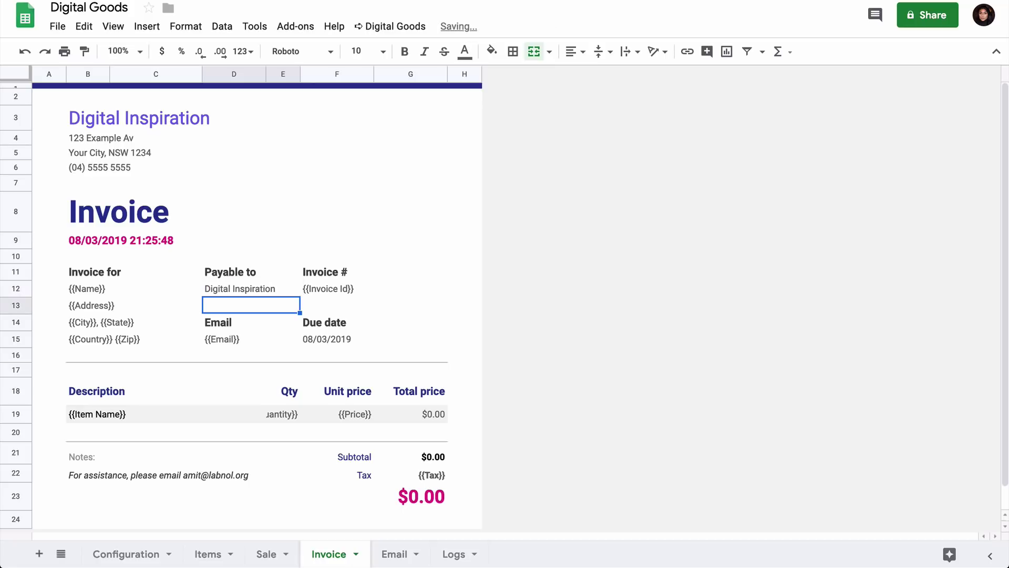
Replace 'Your Name here' in the Email template's A3 signature with the sender's name.
left_click(400, 557)
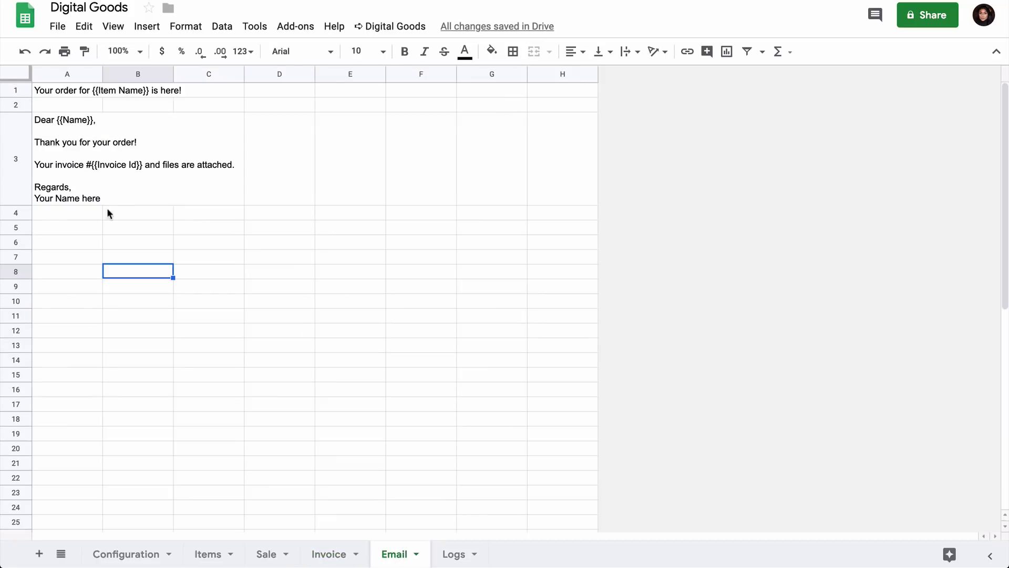
double_click(67, 201)
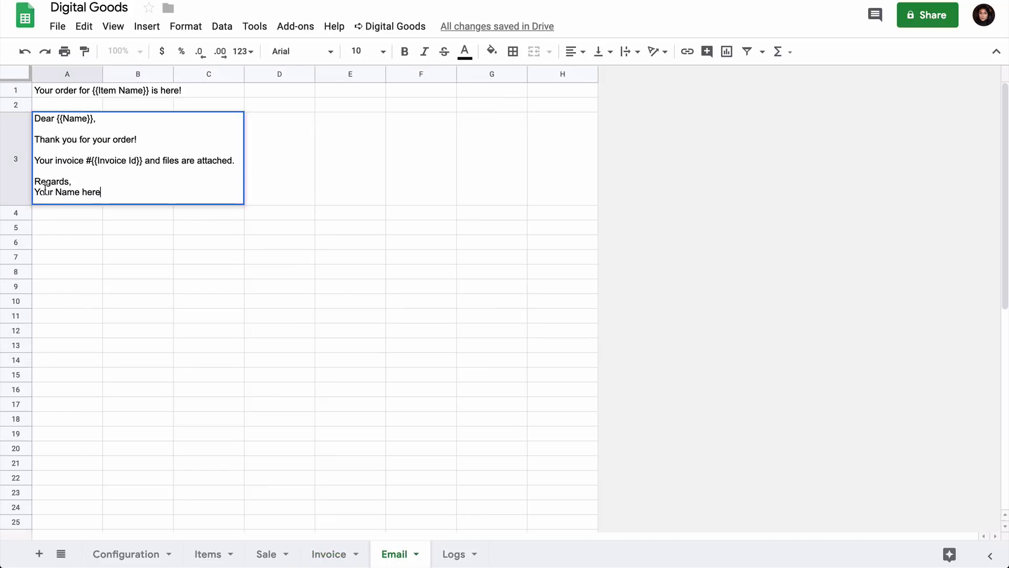
triple_click(45, 190)
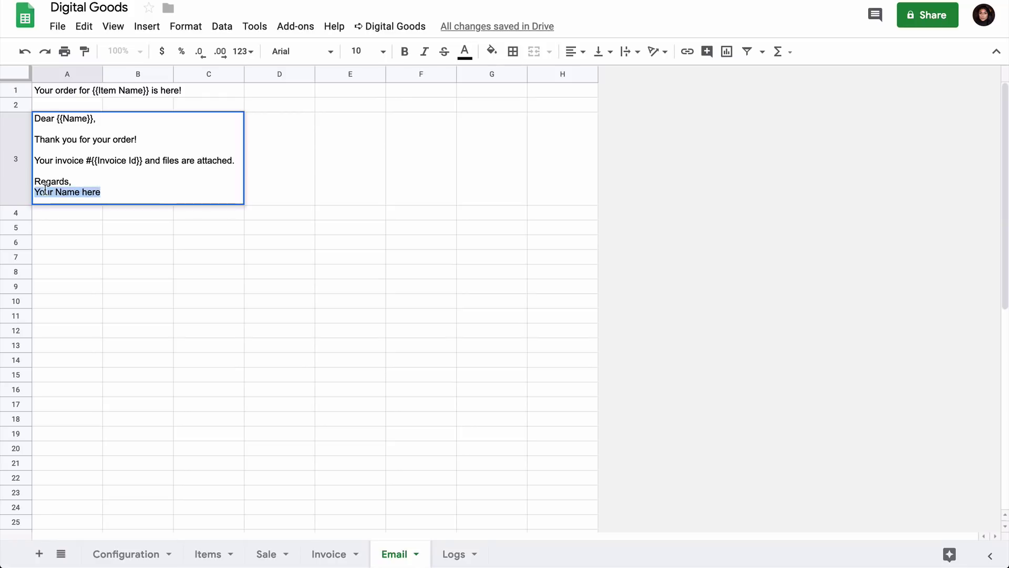
type("Amit Agarwal")
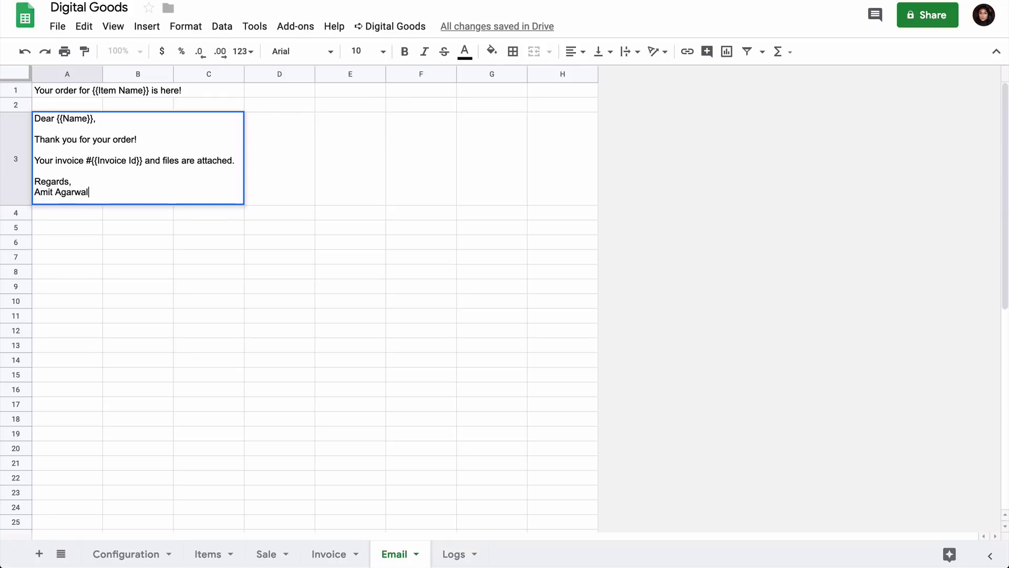
key("Return")
left_click(68, 256)
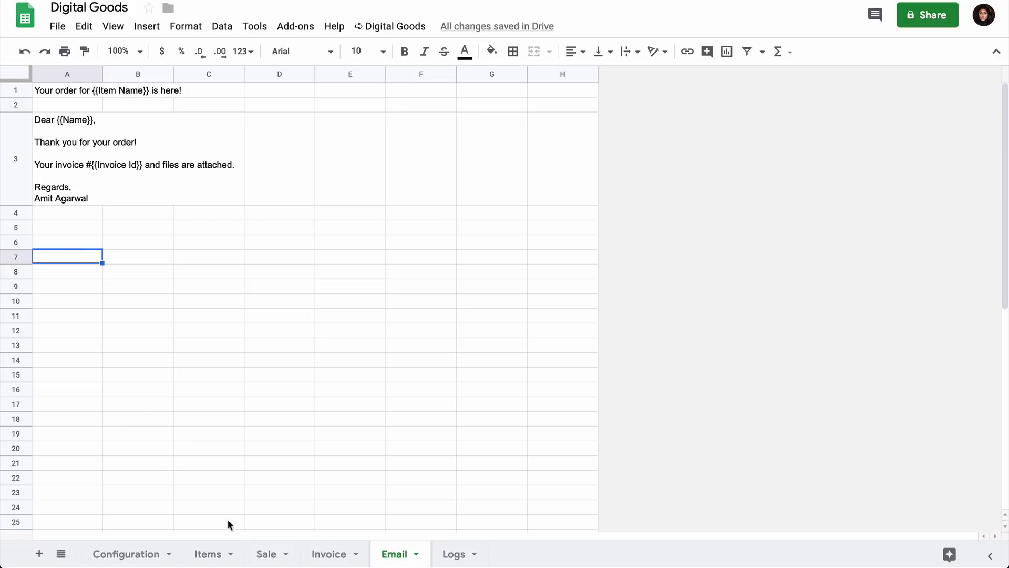
left_click(209, 554)
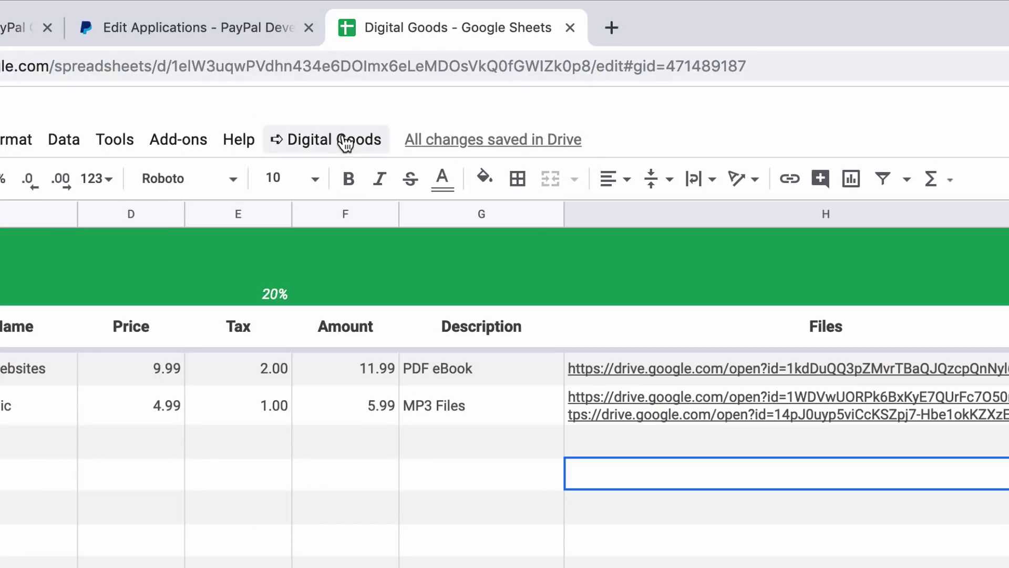
Open the Smart PayPal Buttons code for 101 Useful Websites (DI01) and try it in Sandbox Mode.
left_click(402, 26)
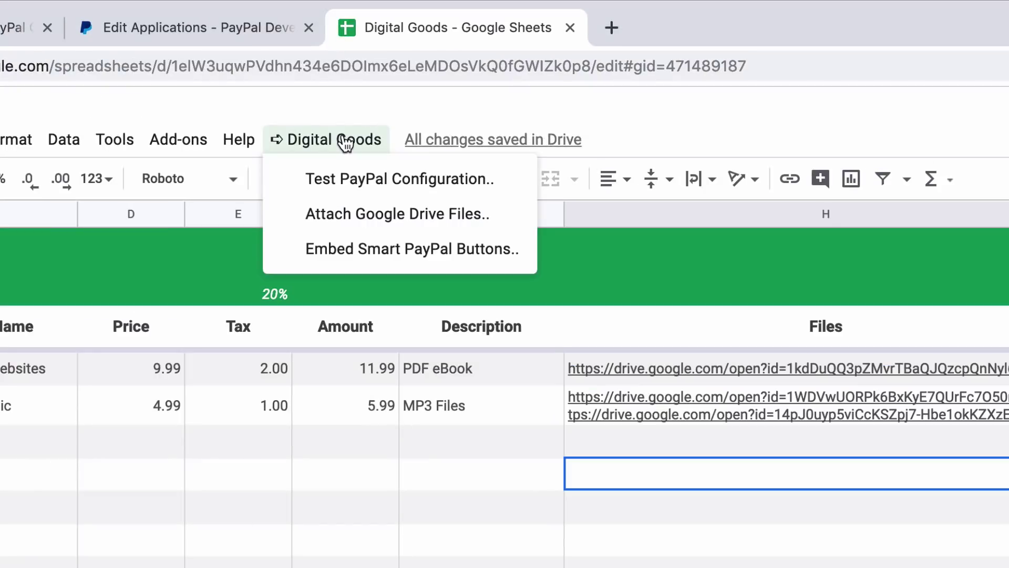
left_click(492, 257)
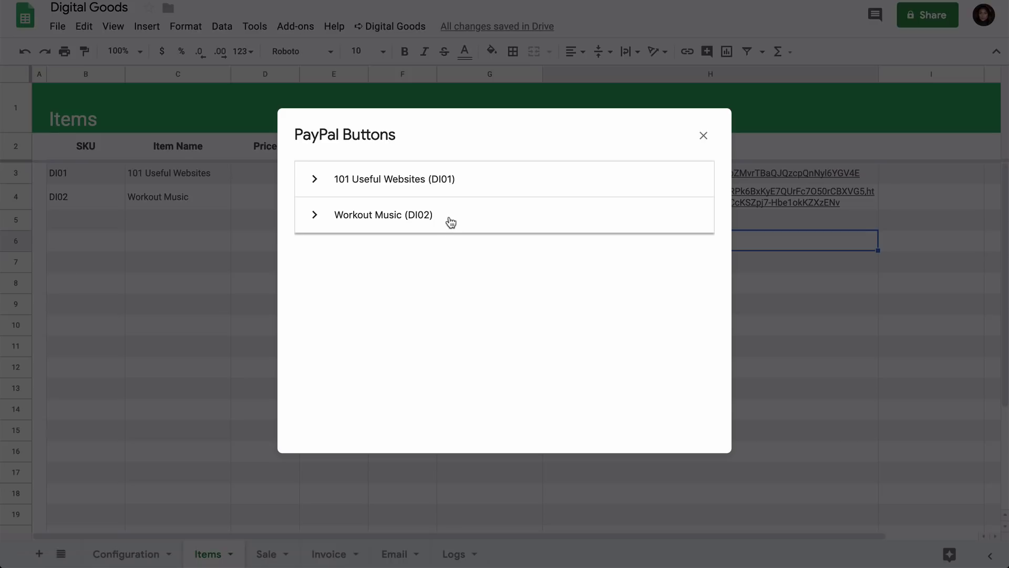
left_click(452, 182)
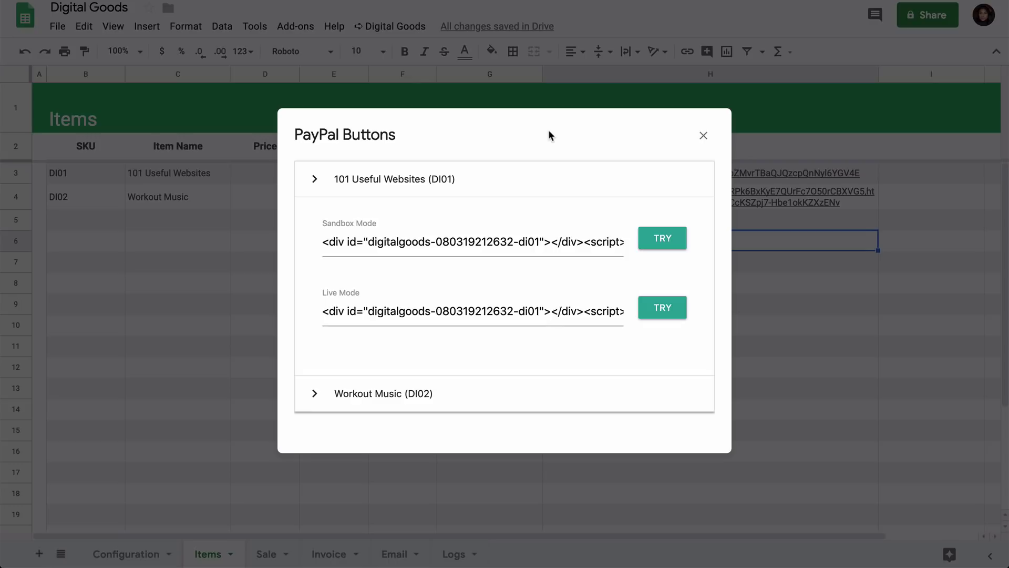
left_click(661, 240)
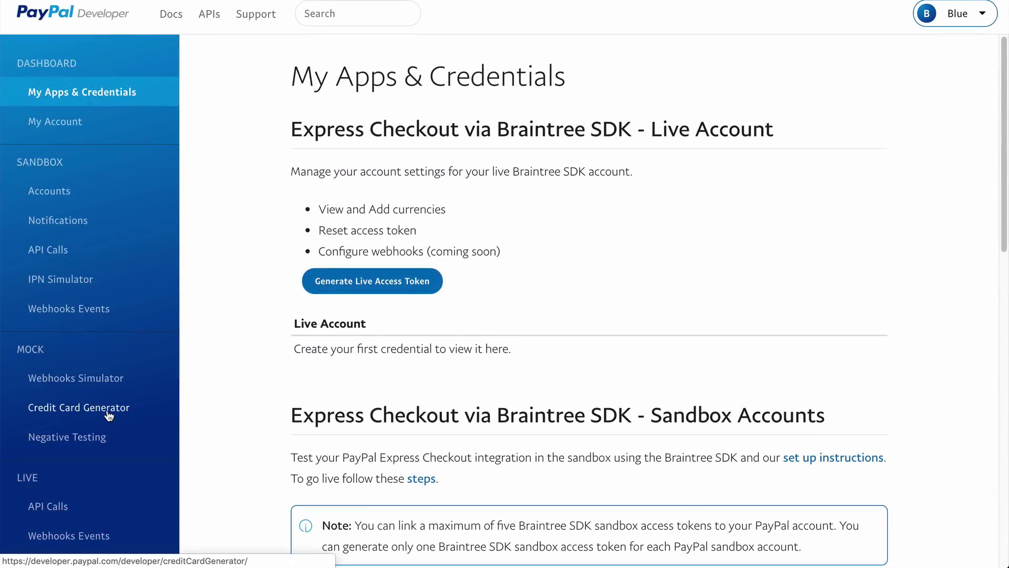
Open the PayPal Developer Credit Card Generator to get a test Visa card.
left_click(107, 410)
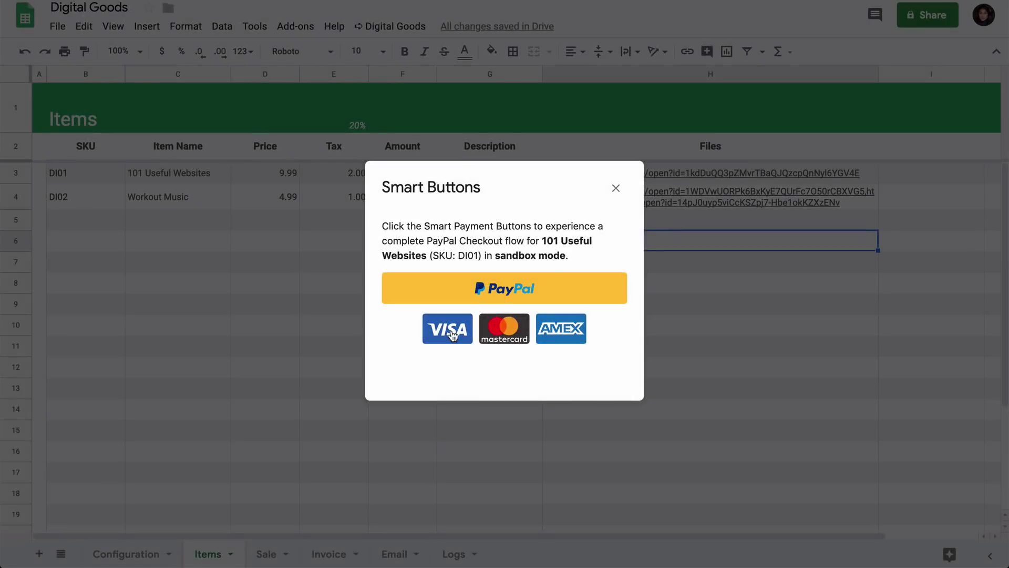
Pay by Visa, pasting the test card number and entering its expiry date and security code.
left_click(451, 331)
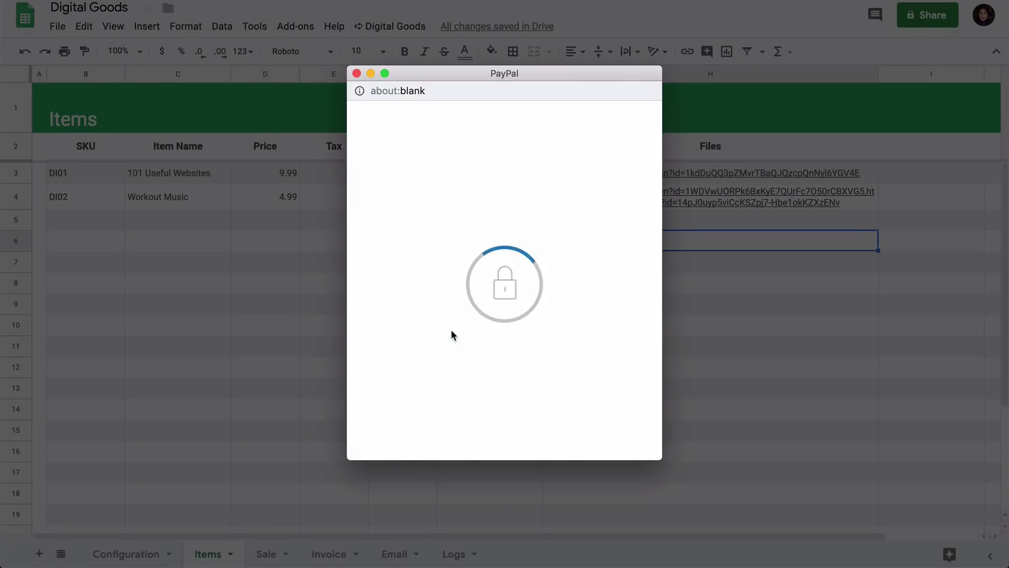
left_click(467, 327)
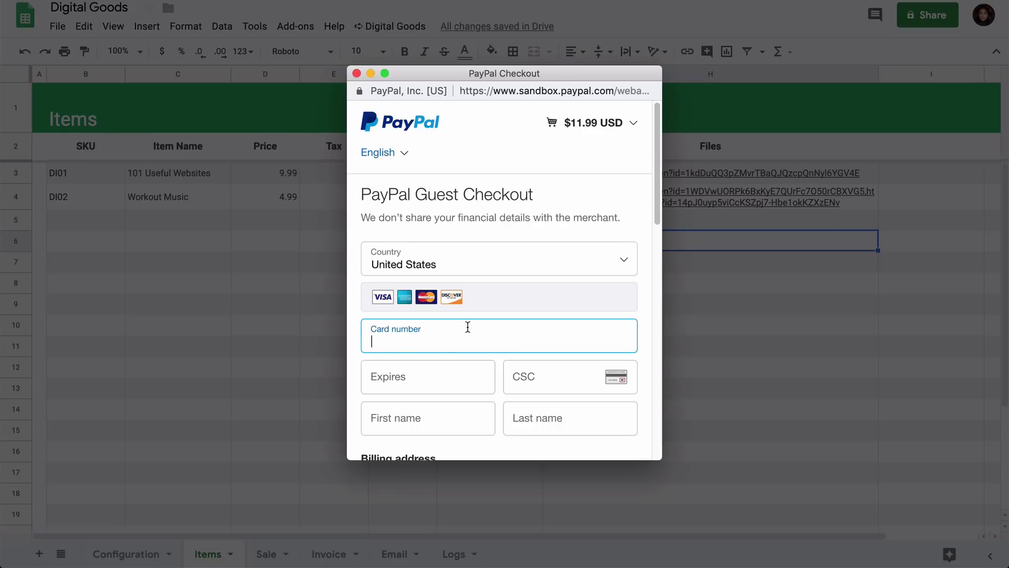
key("super+v")
left_click(424, 382)
type("11")
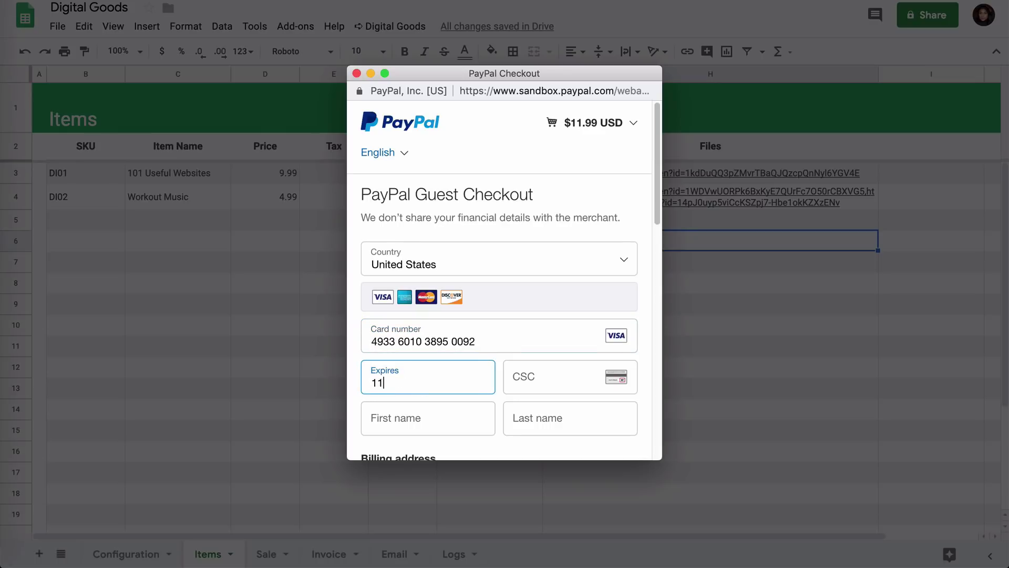
type("/26")
left_click(552, 377)
type("088")
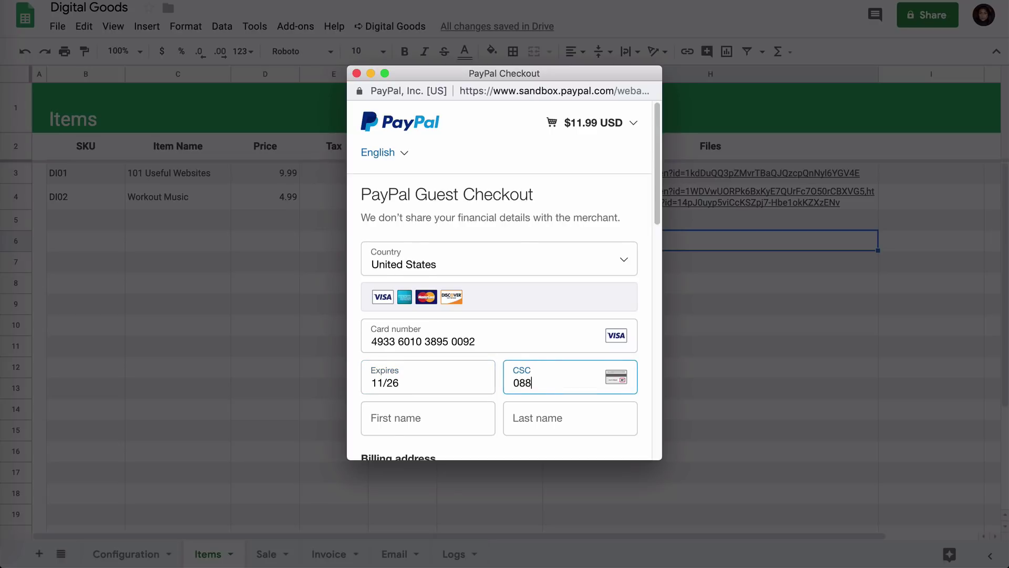
scroll(428, 232, "down", 4)
Enter the buyer's first and last name, street address and city.
left_click(429, 235)
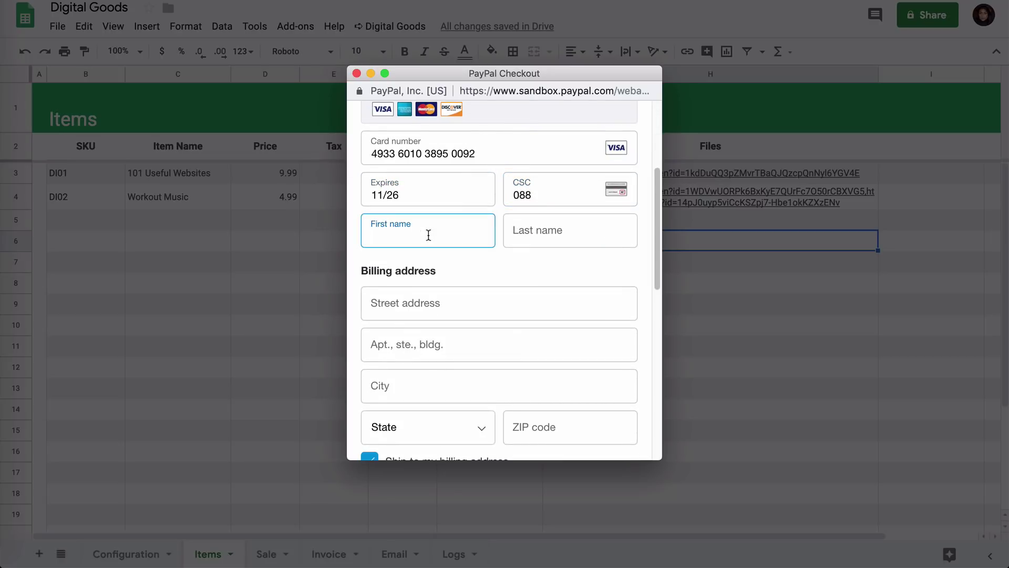
key("Tab")
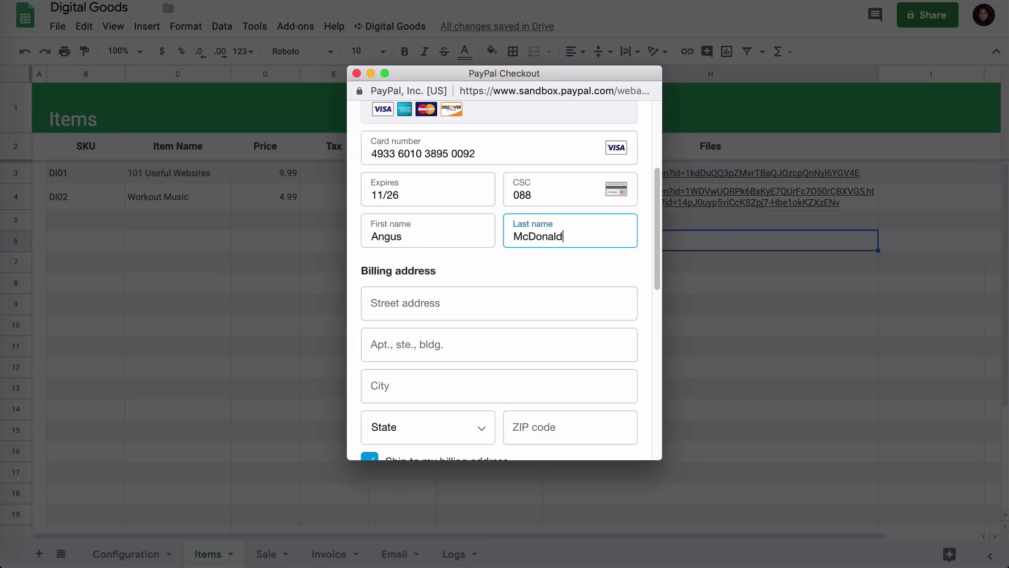
key("Tab")
key("Tab")
key("Tab")
type("New Y")
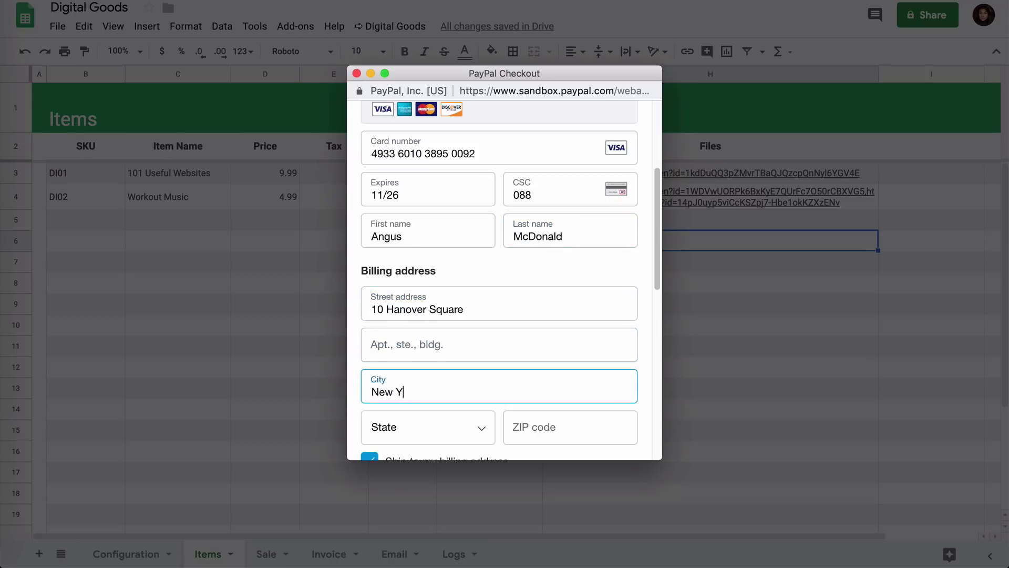
type("ork")
Choose the buyer's state and fill in the ZIP code, phone number and e-mail address.
scroll(516, 254, "down", 4)
left_click(473, 228)
scroll(478, 326, "down", 8)
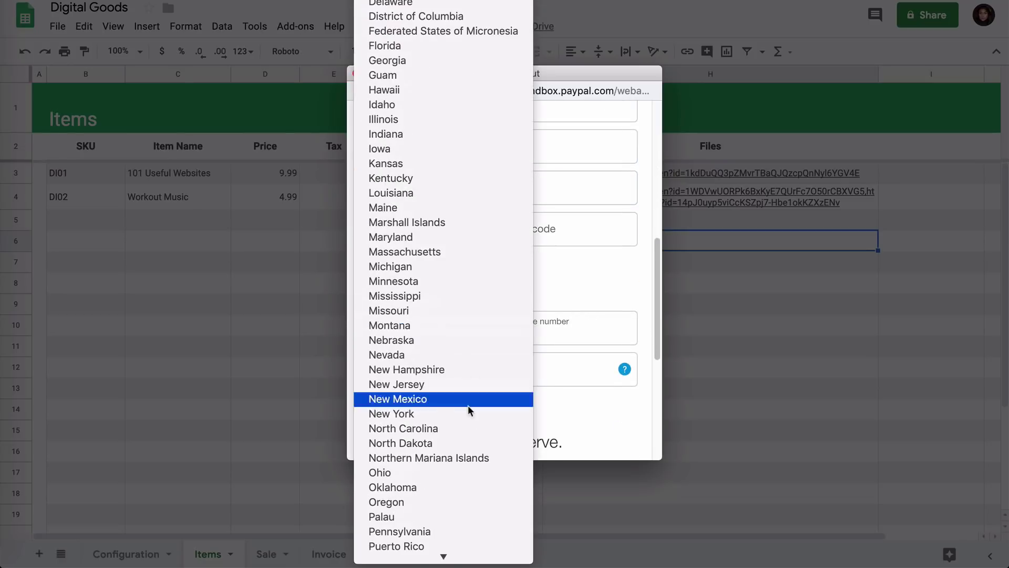
left_click(468, 414)
left_click(530, 232)
type("10005")
key("Tab")
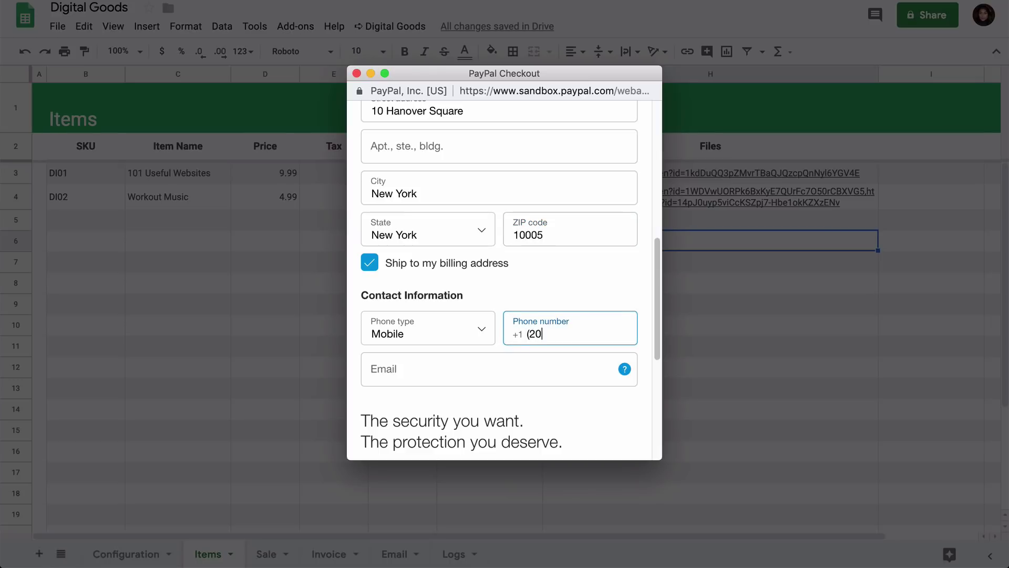
left_click(513, 367)
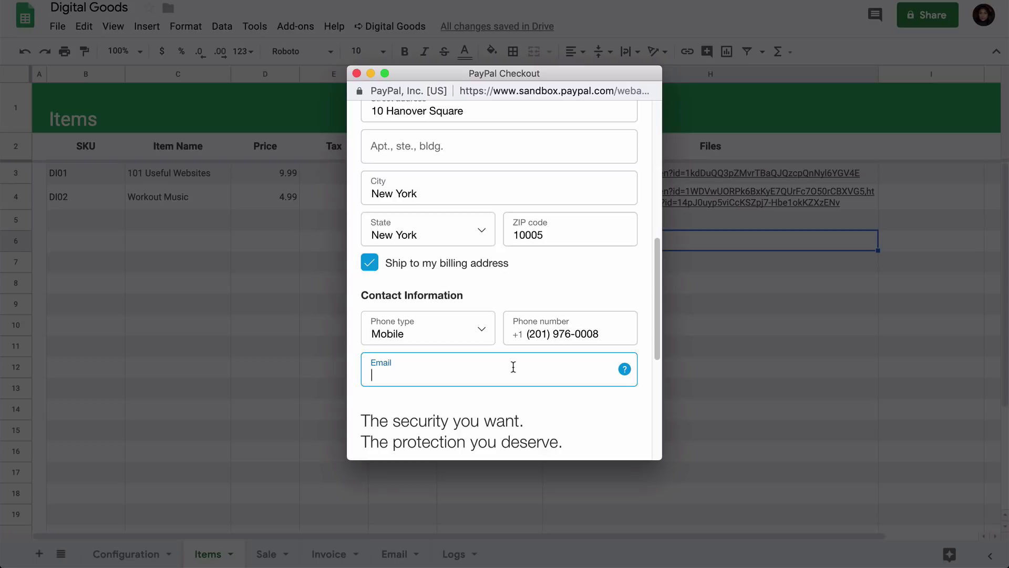
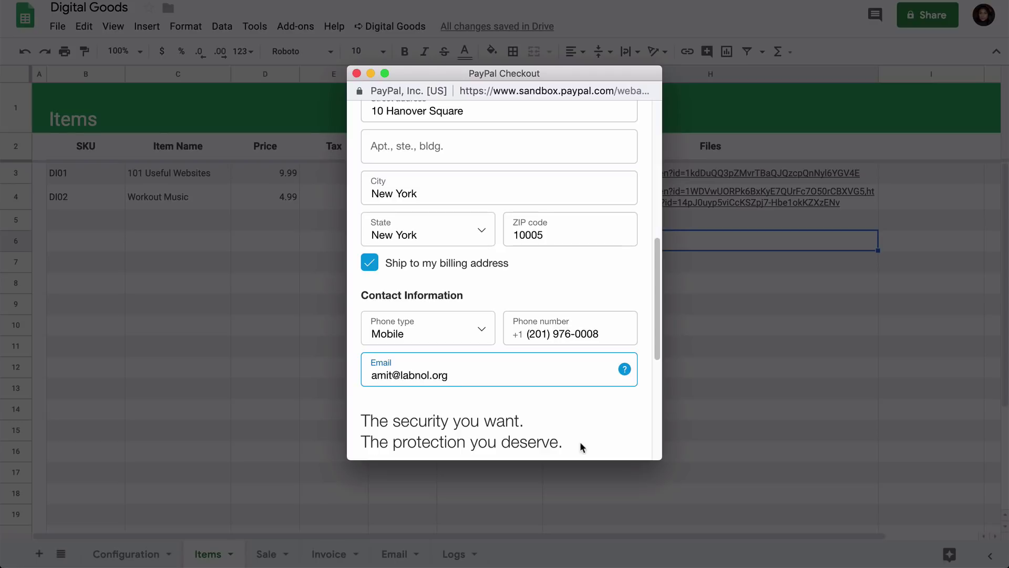
Decline creating a PayPal account and submit the $11.99 payment.
scroll(597, 406, "down", 5)
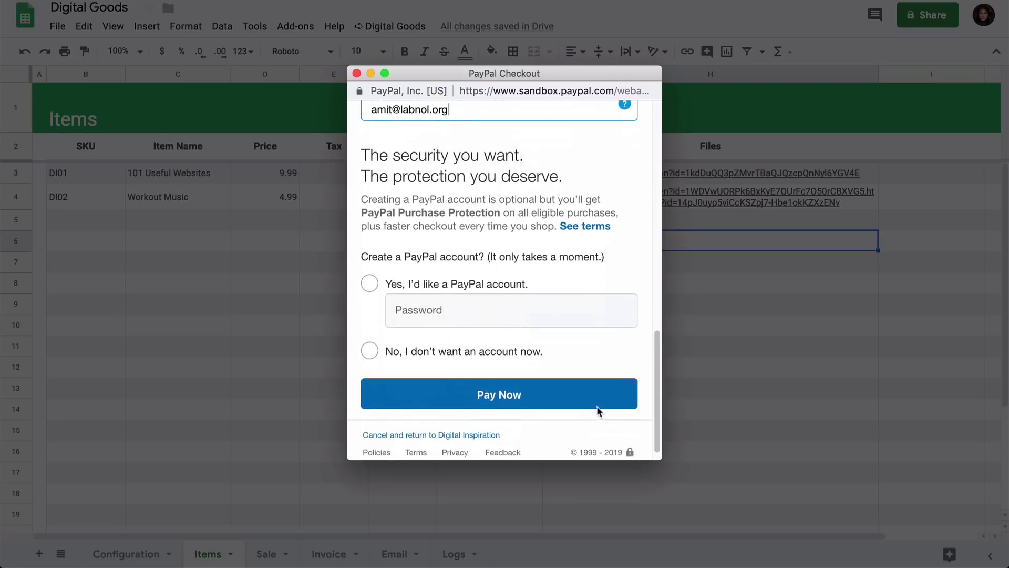
left_click(369, 335)
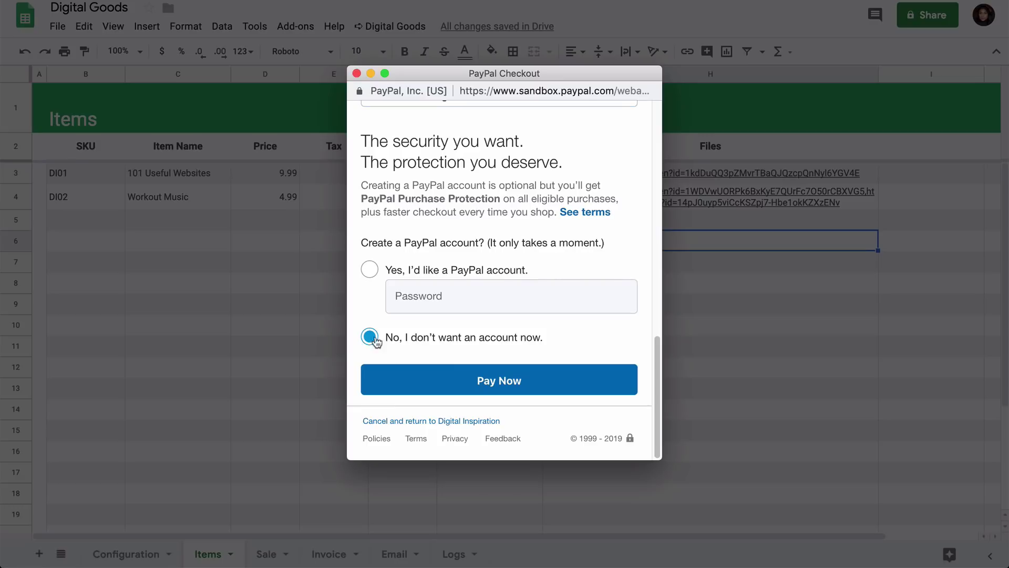
left_click(514, 391)
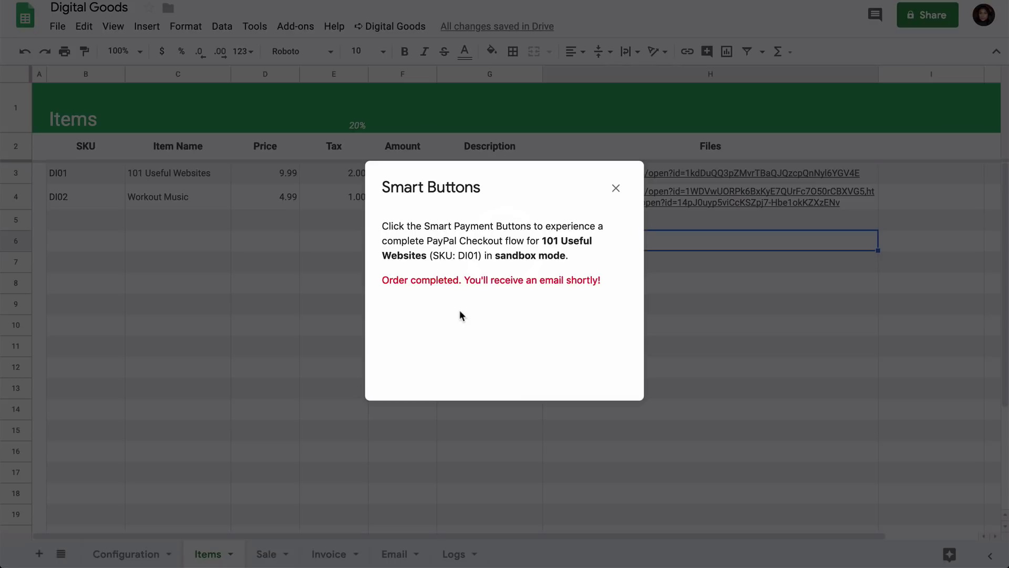
Dismiss the order-completed message and view the payment and delivery entries on the Logs sheet.
left_click(616, 188)
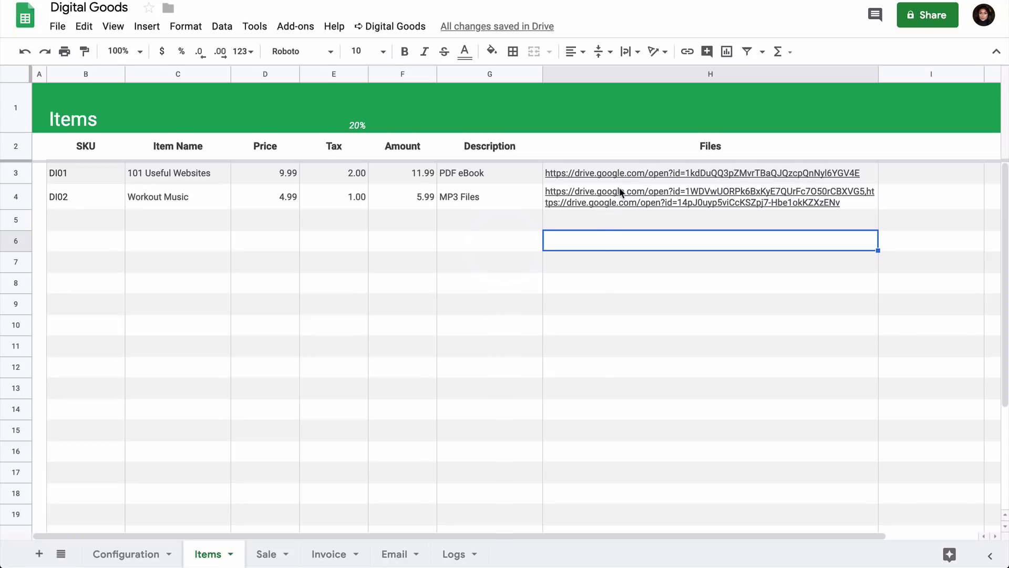
left_click(455, 554)
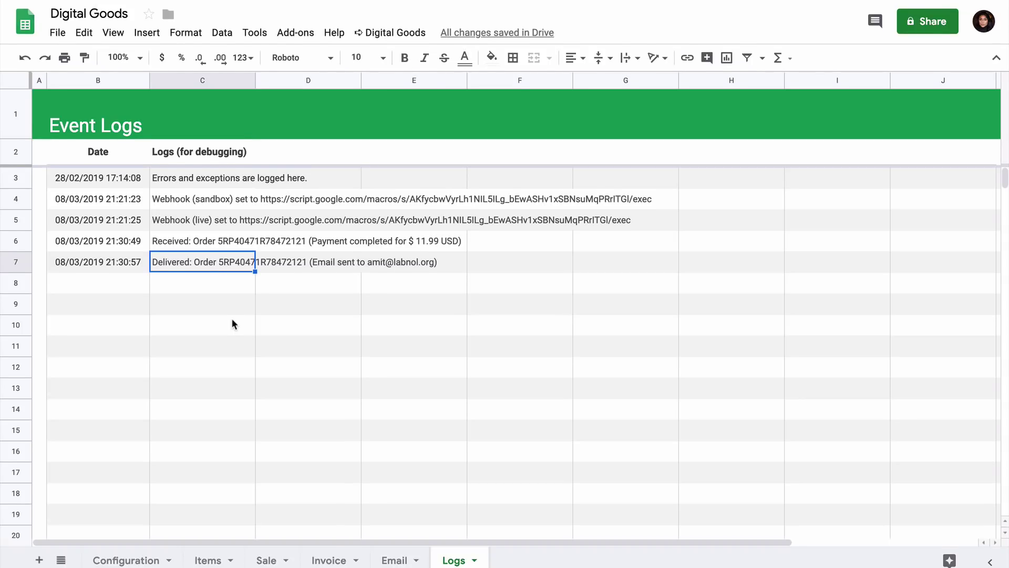
Open Gmail in a new tab and open the newest 101 Useful Websites order email.
mouse_move(573, 18)
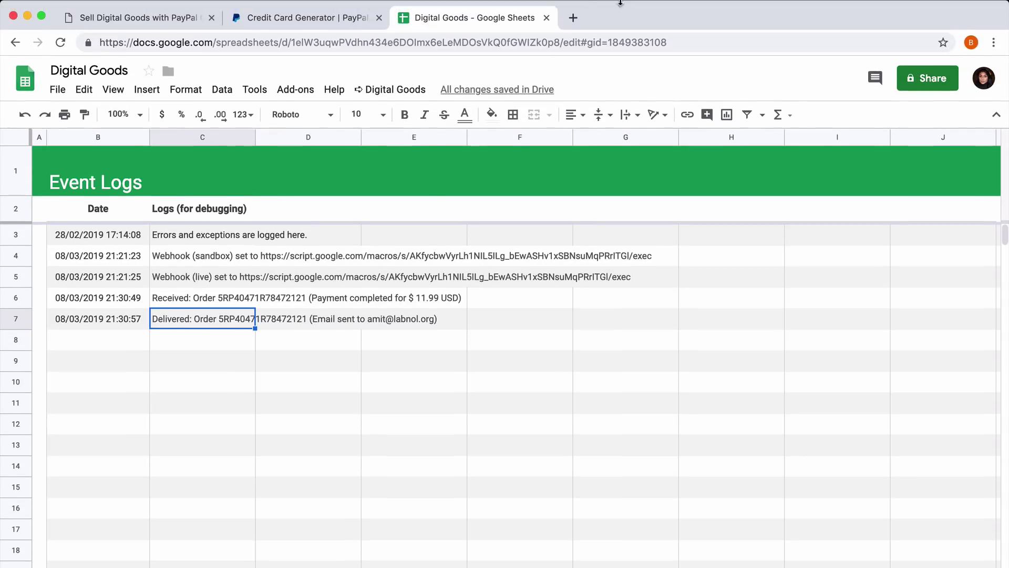
left_click(573, 19)
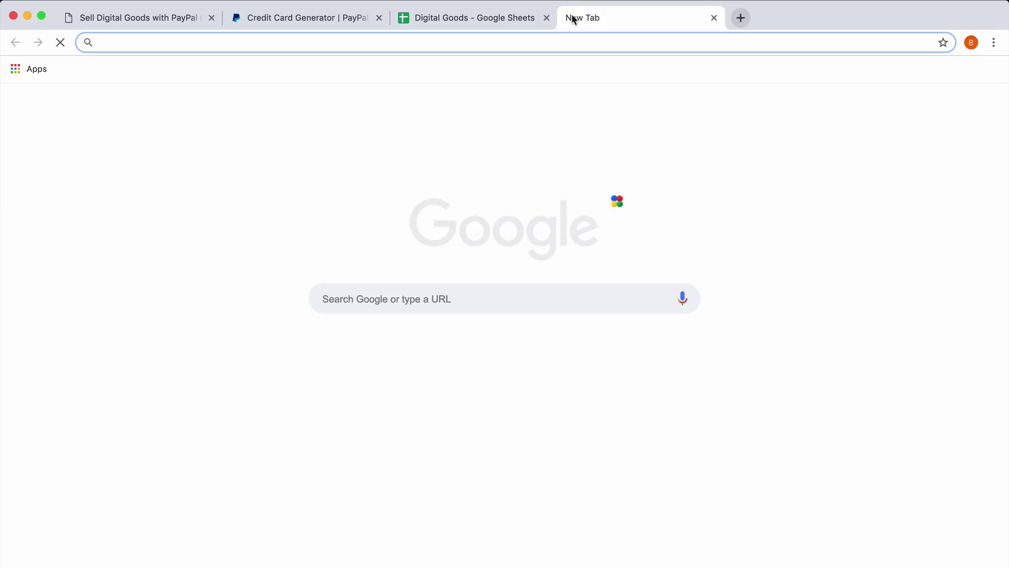
type("com")
key("Return")
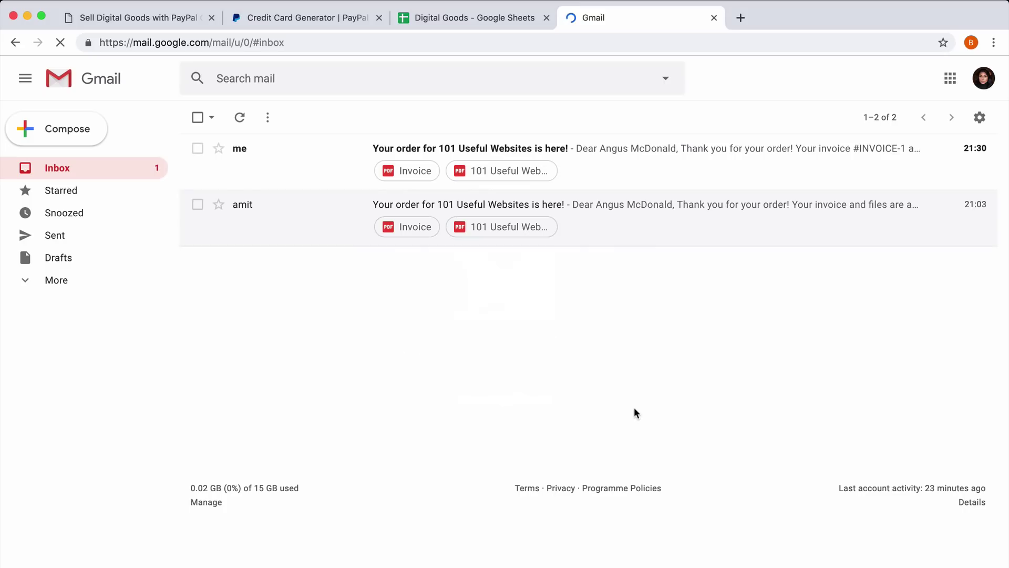
left_click(659, 165)
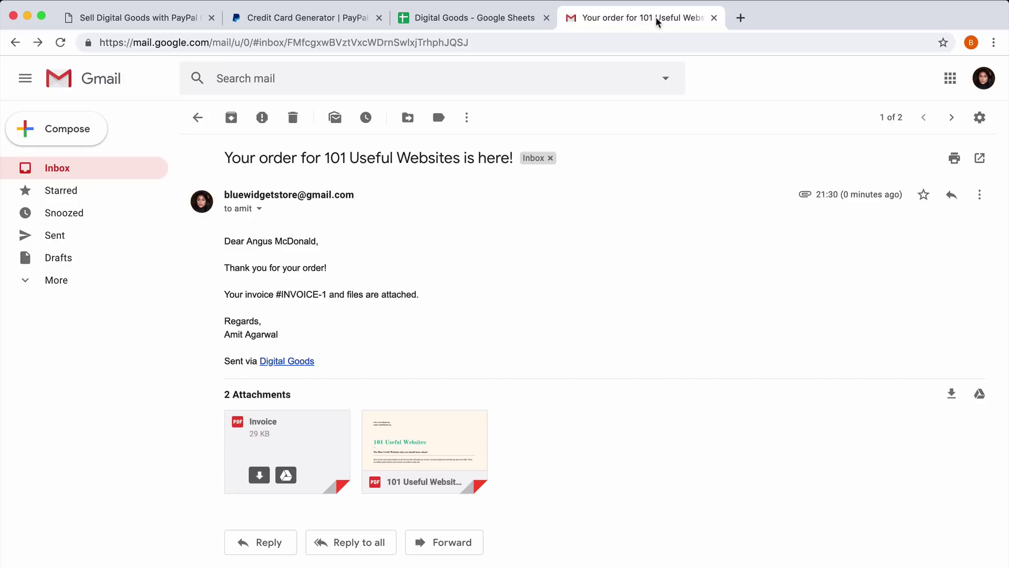
Back in the Digital Goods spreadsheet, review the logged sale row on the Sales sheet.
left_click(476, 18)
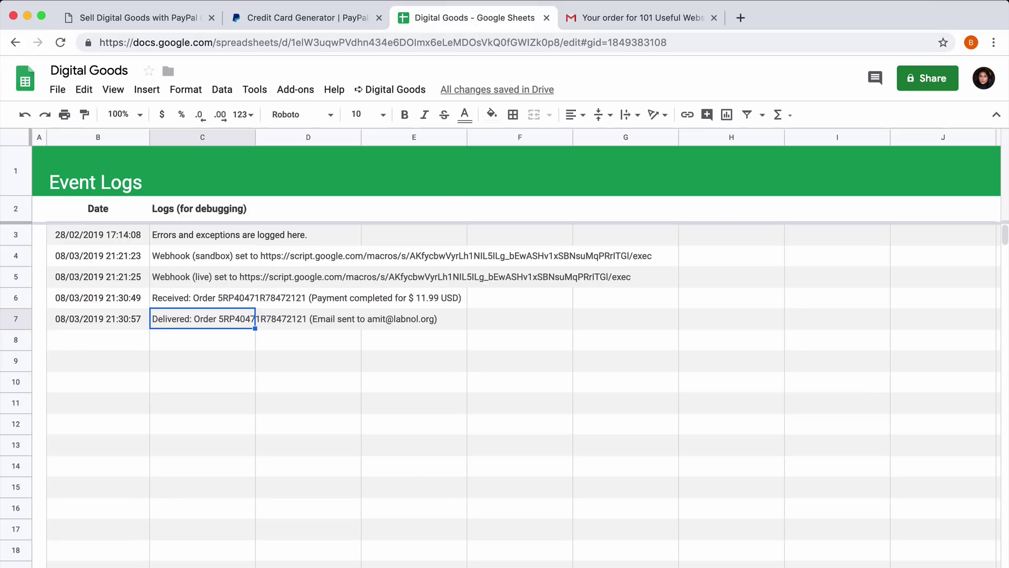
left_click(164, 265)
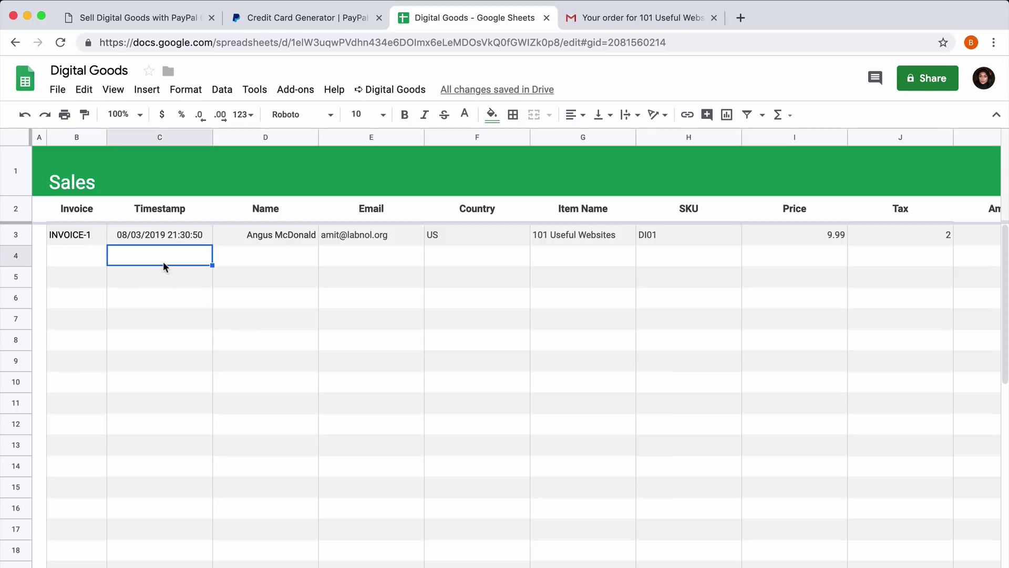
key("Left")
key("Right")
scroll(518, 307, "right", 10)
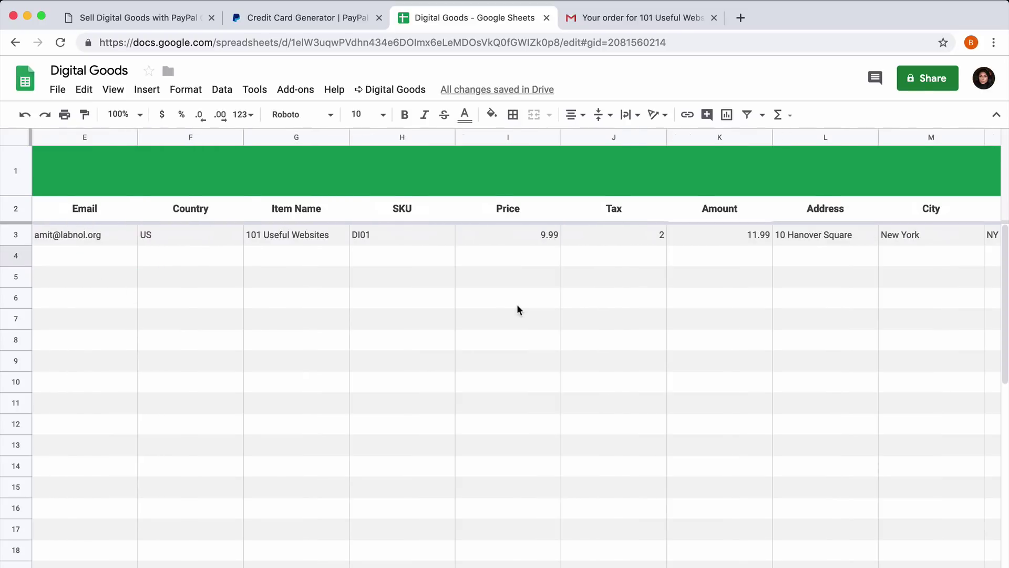
scroll(518, 309, "right", 2)
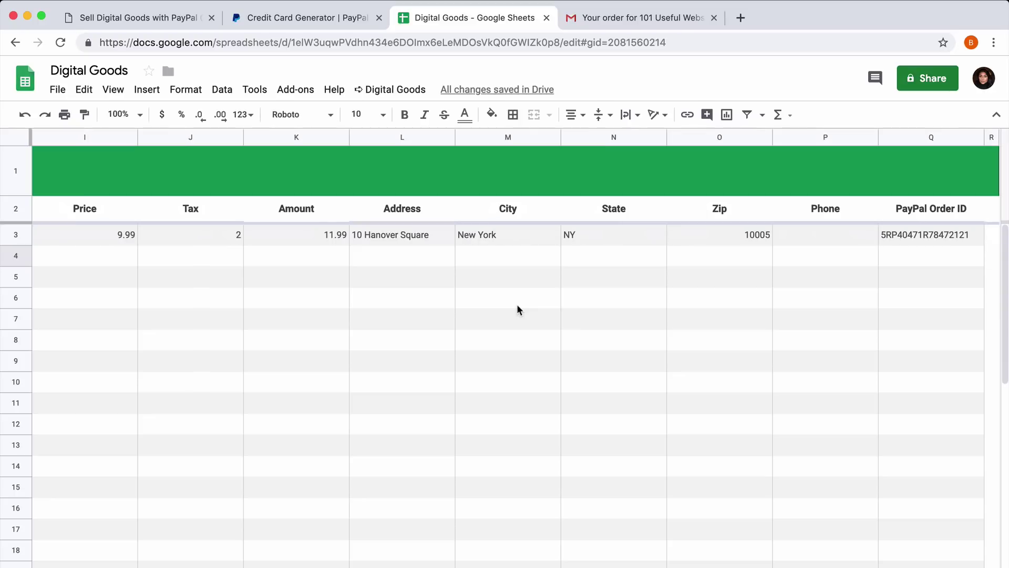
scroll(518, 310, "left", 10)
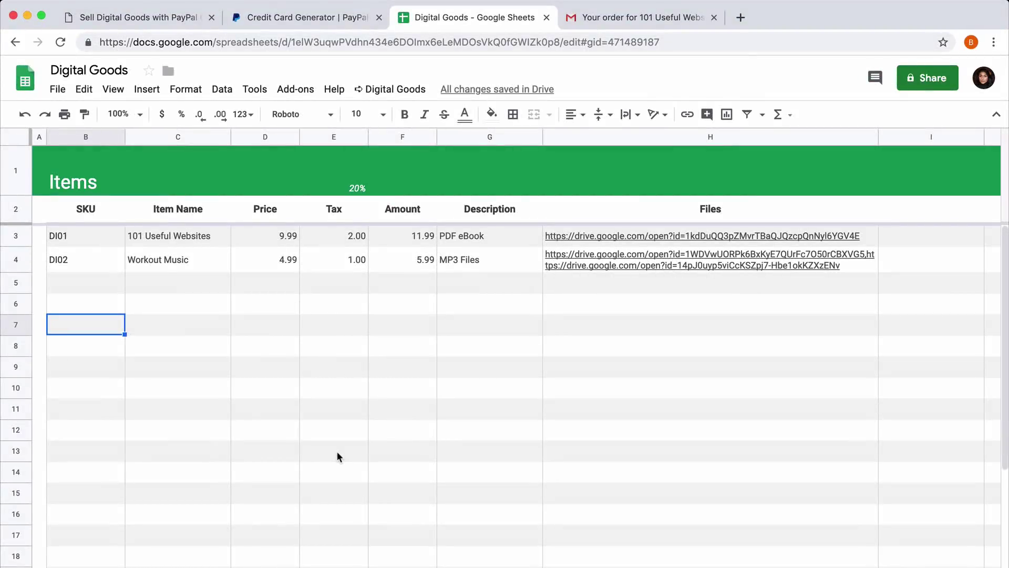
Copy the Live Mode PayPal button code for Workout Music (DI02).
left_click(396, 89)
left_click(450, 160)
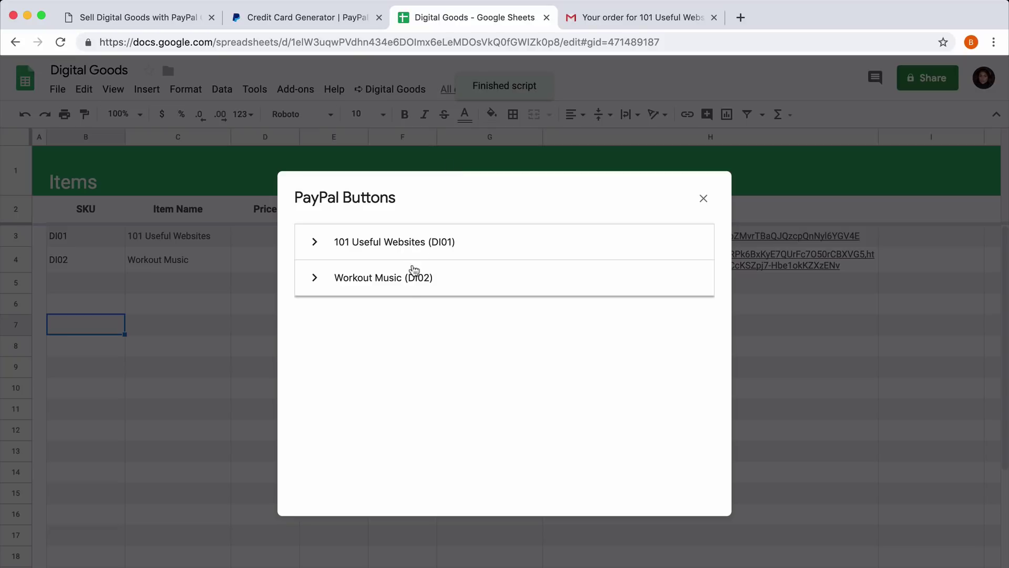
left_click(406, 285)
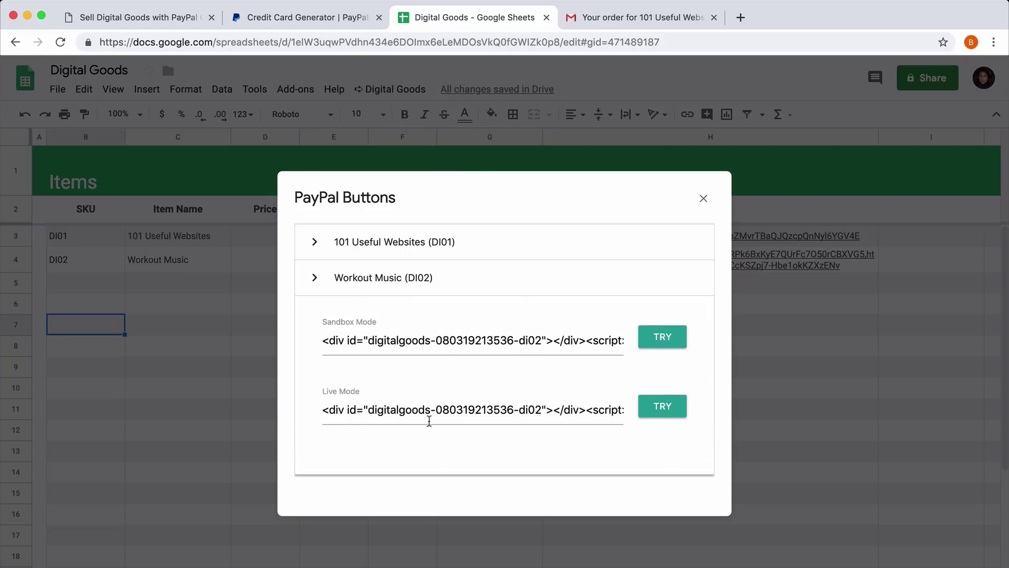
left_click(432, 411)
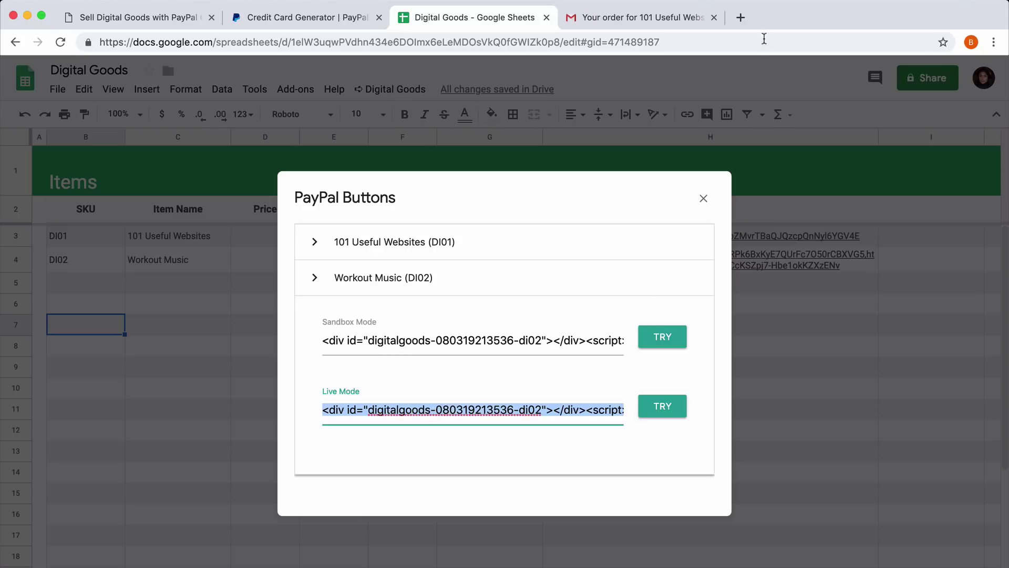
left_click(741, 17)
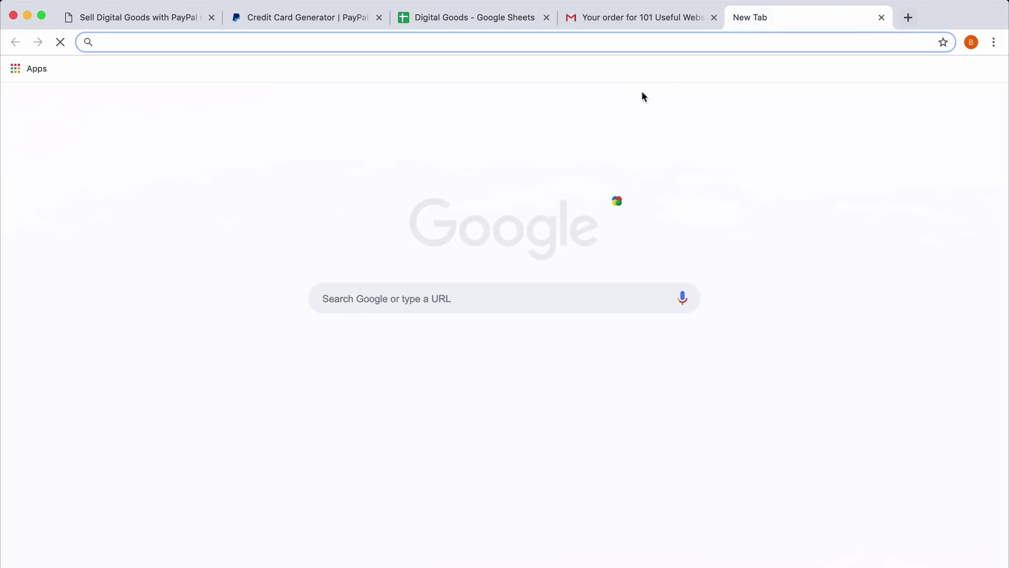
Load a new pen at codepen.io/pen and paste the button code into its HTML editor.
type("codepen.io/pen")
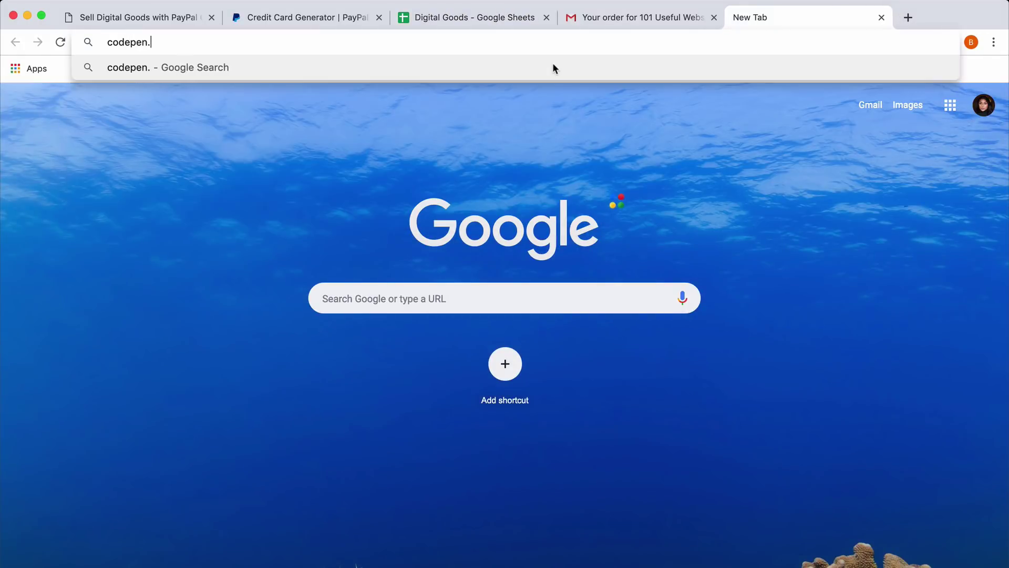
key("Return")
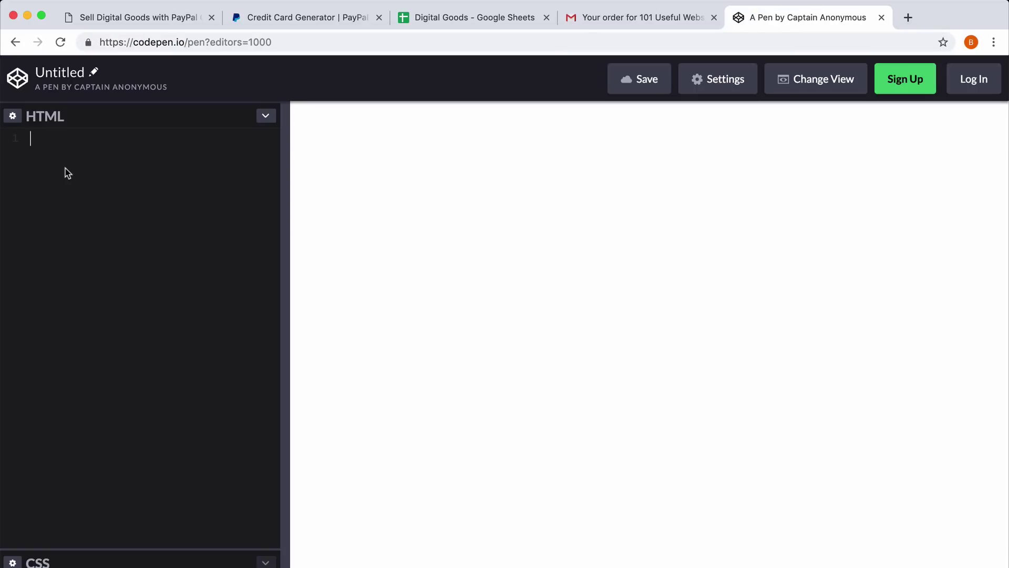
right_click(66, 167)
left_click(116, 258)
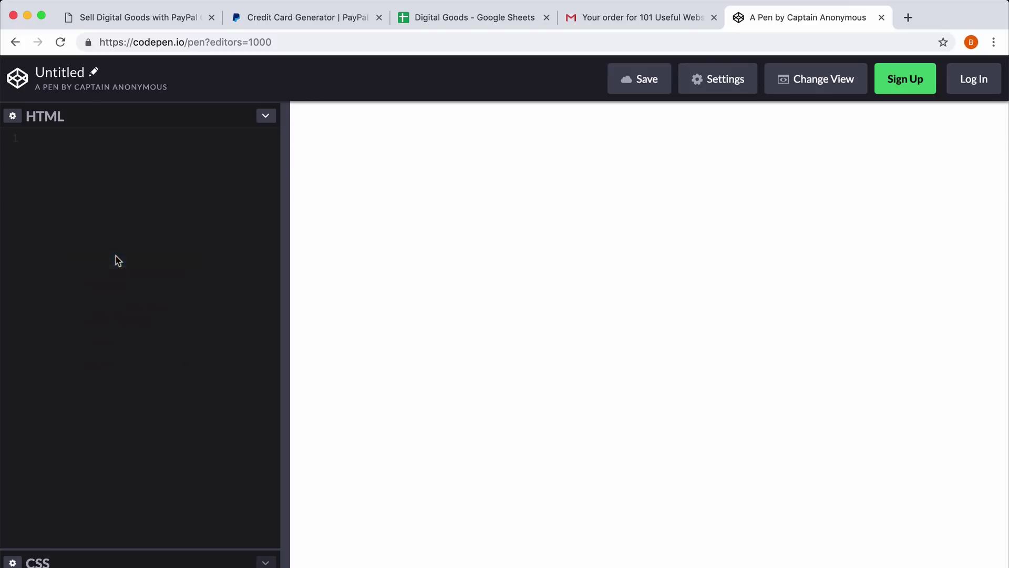